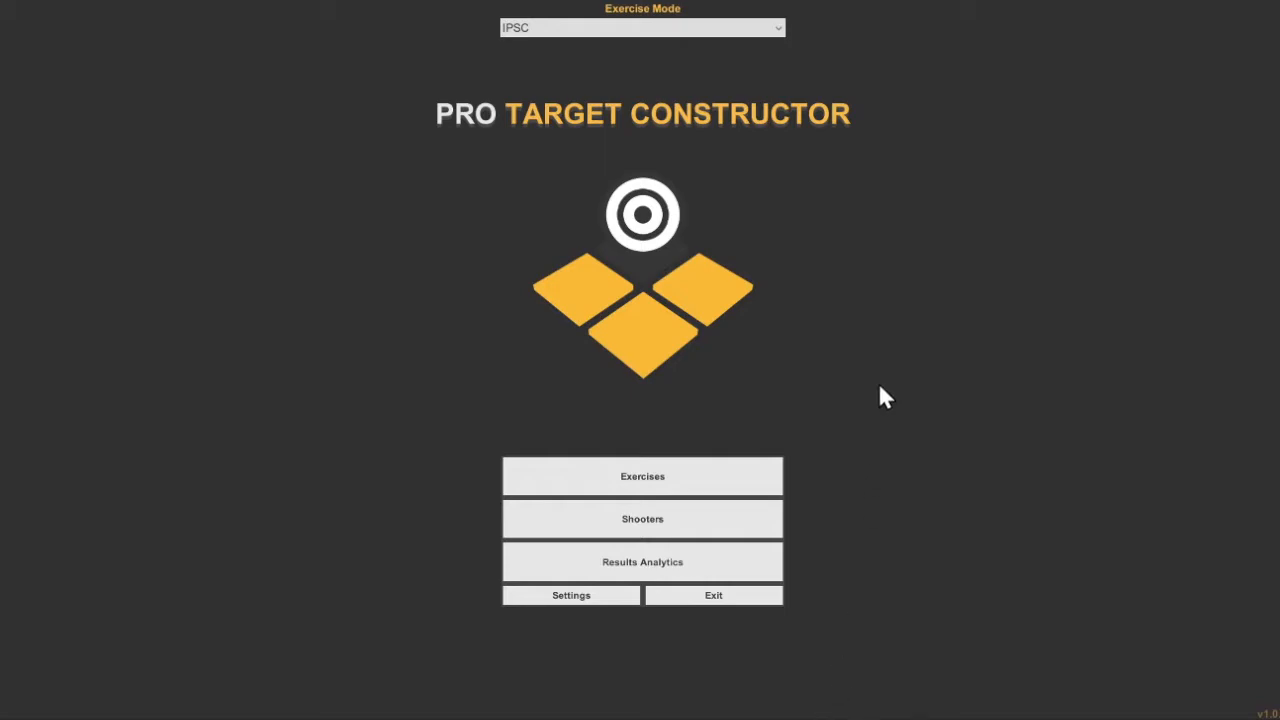
Review the available exercise modes and choose IPSC.
click(779, 28)
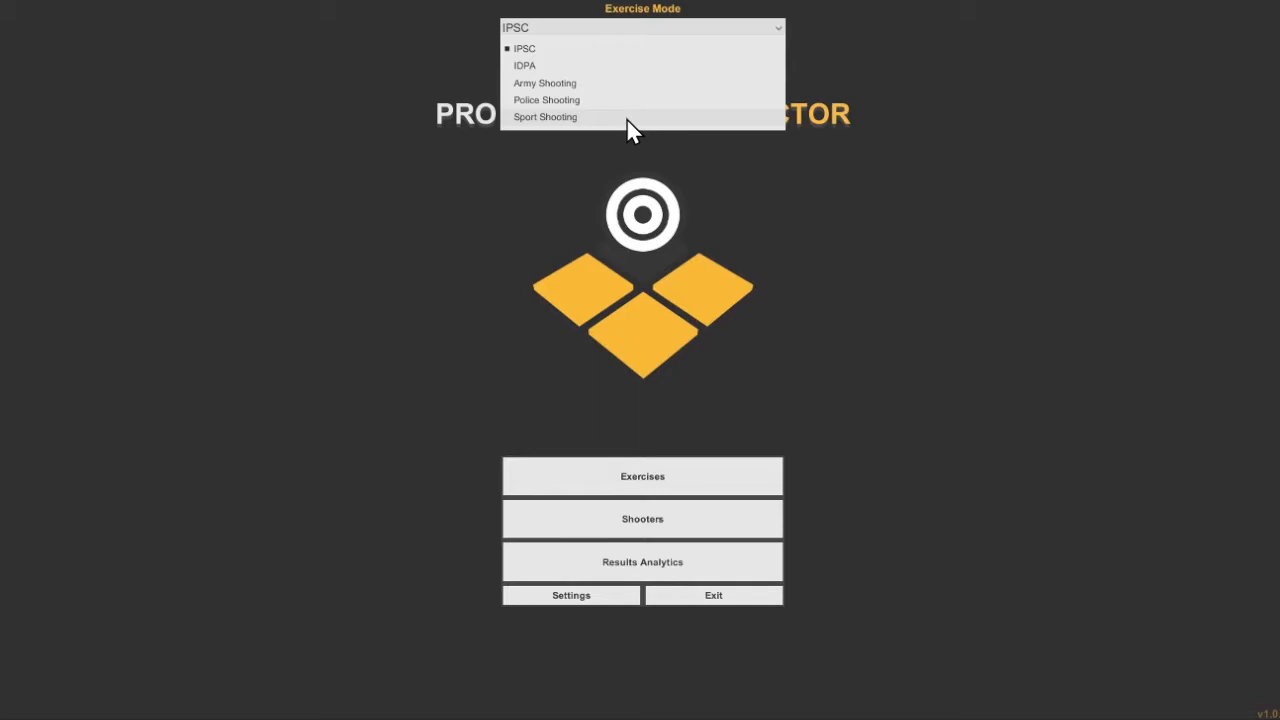
click(581, 52)
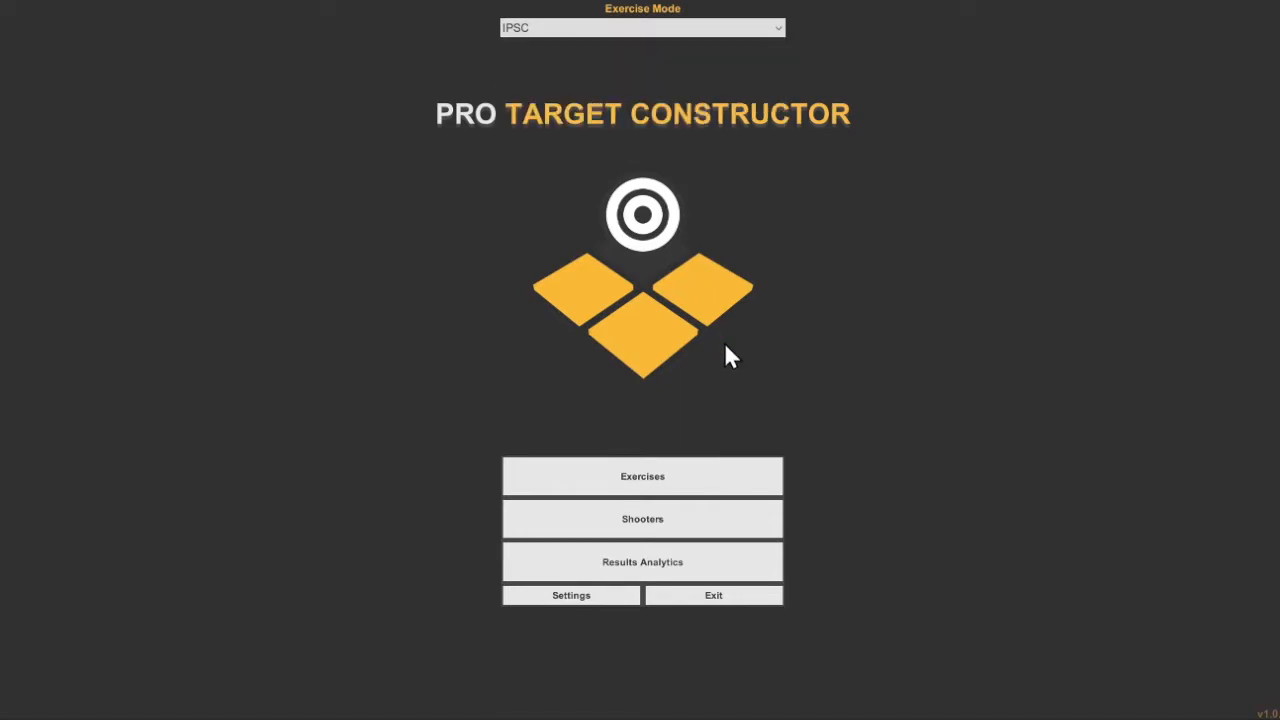
In the Shooters section, view the personal results of Guest and the shooter below, check that profile's options, and return to the main menu.
click(686, 518)
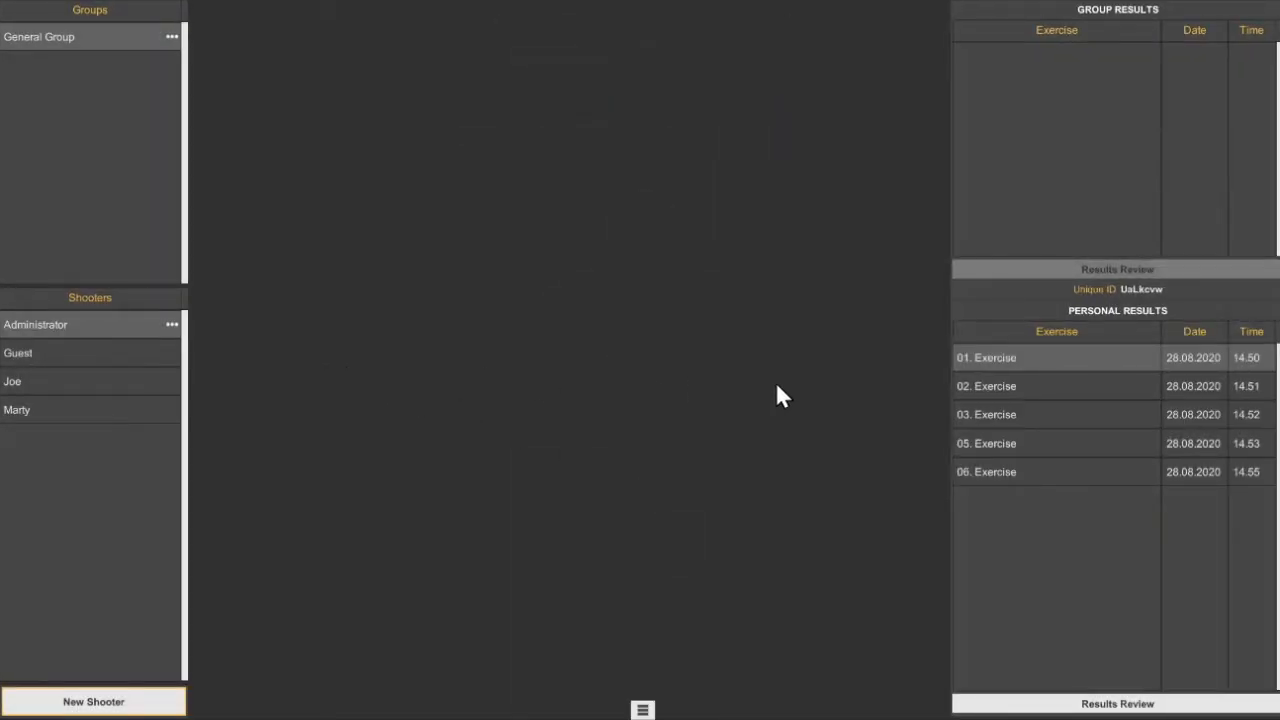
click(87, 356)
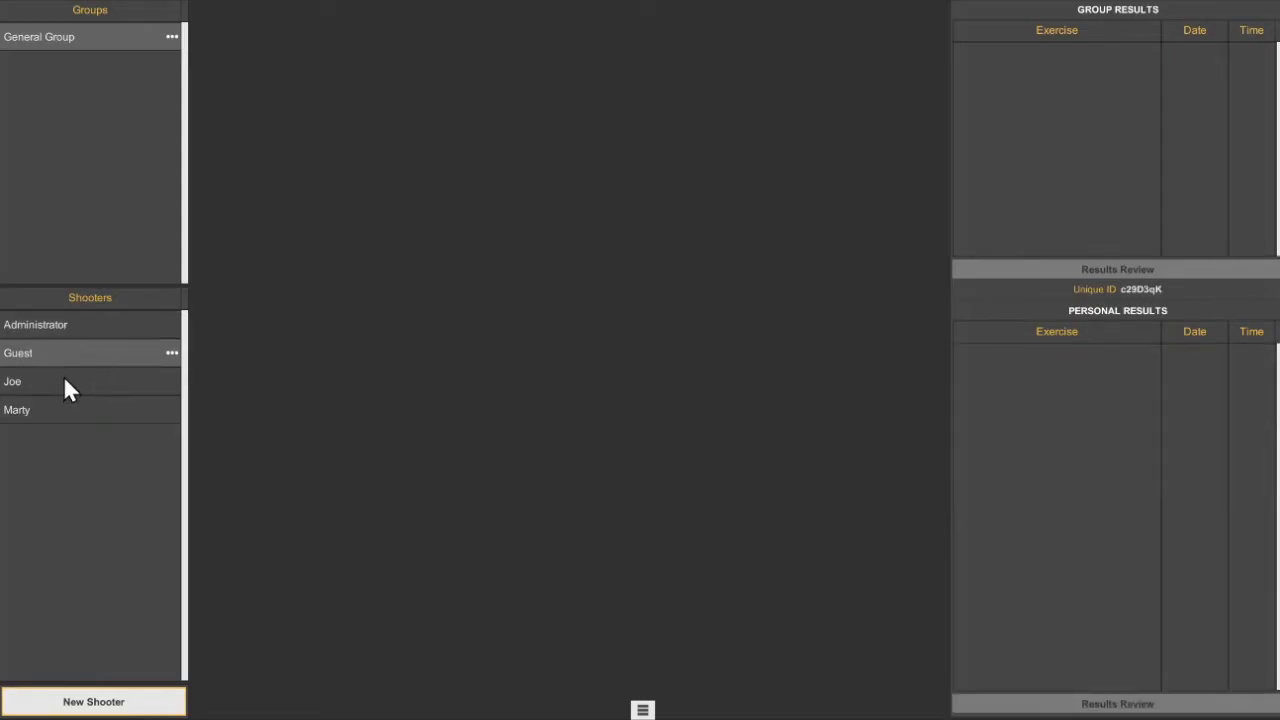
click(65, 385)
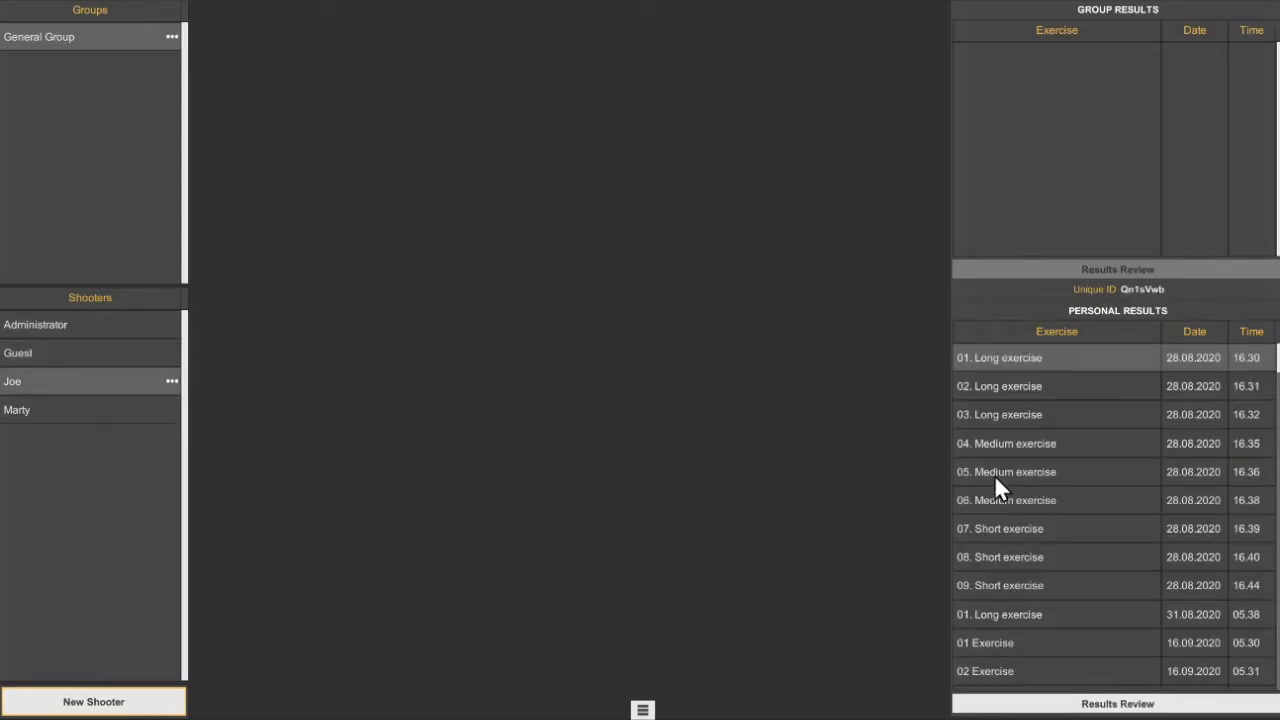
click(172, 382)
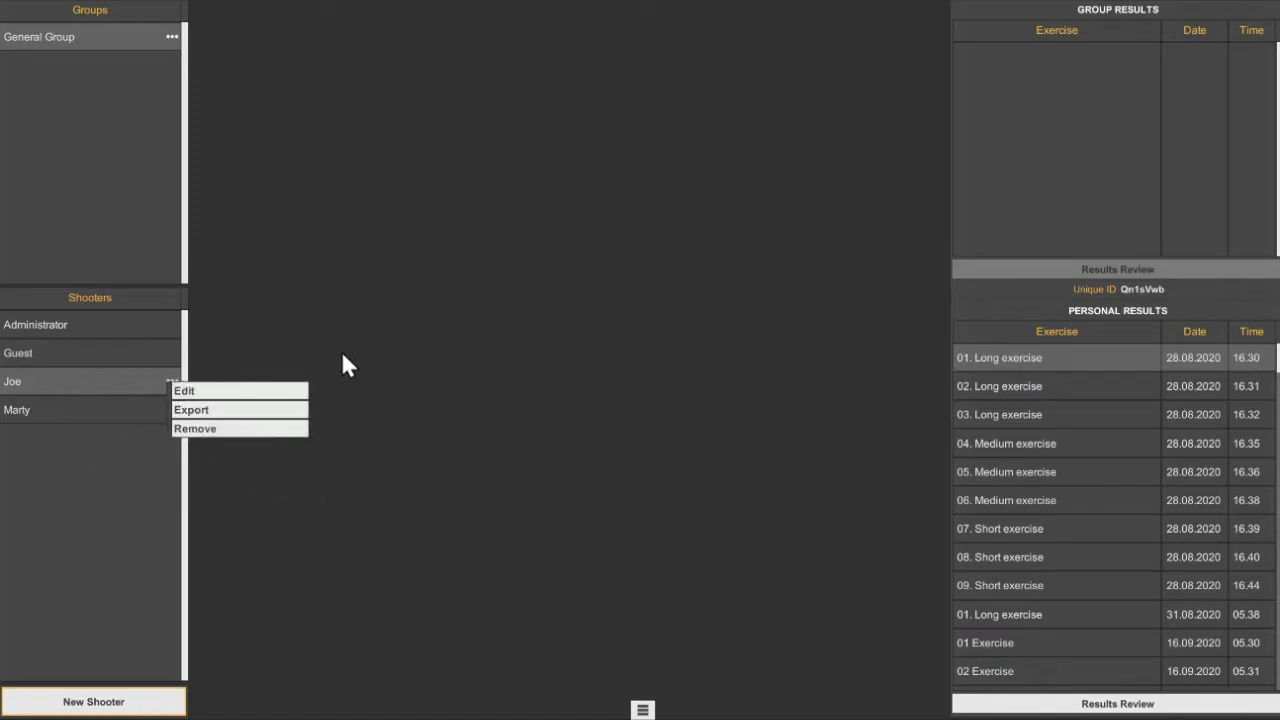
click(308, 372)
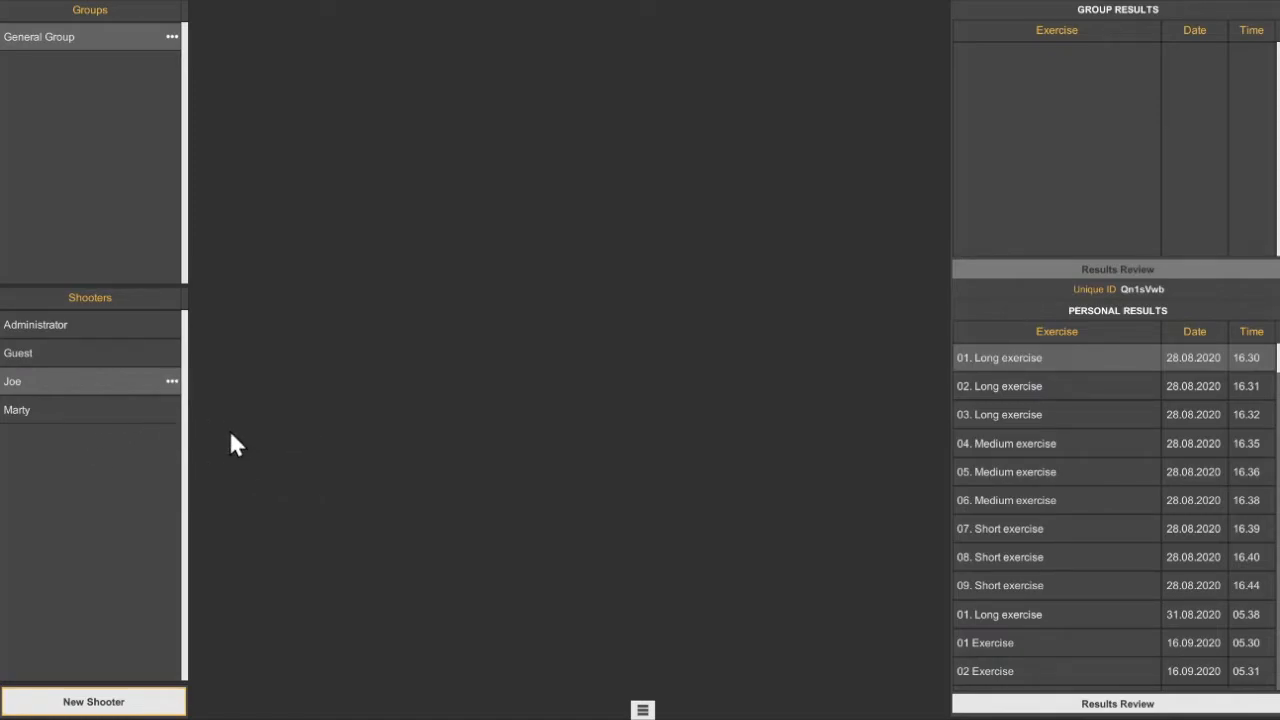
click(643, 710)
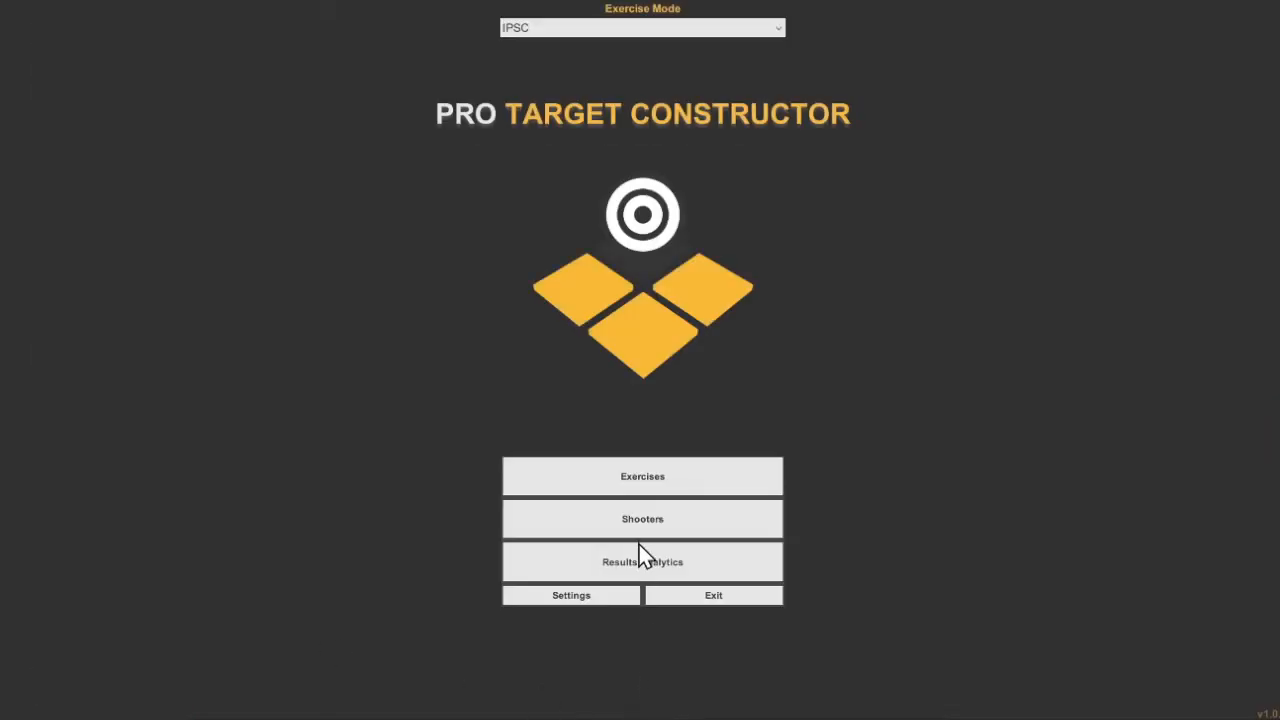
In Results Analytics, add the 15.01.2021 and 30.12.2020 results of Stage 01 in the 2016 BITB VII folder to the compare list.
click(669, 562)
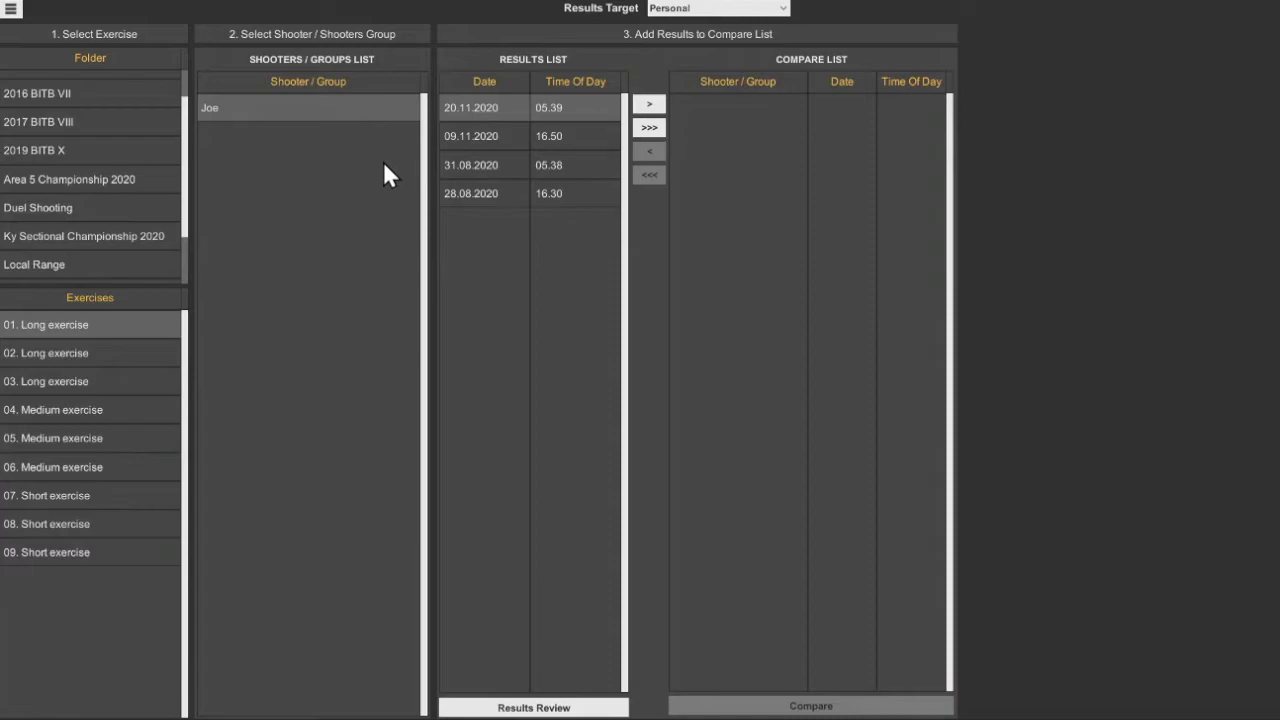
click(62, 91)
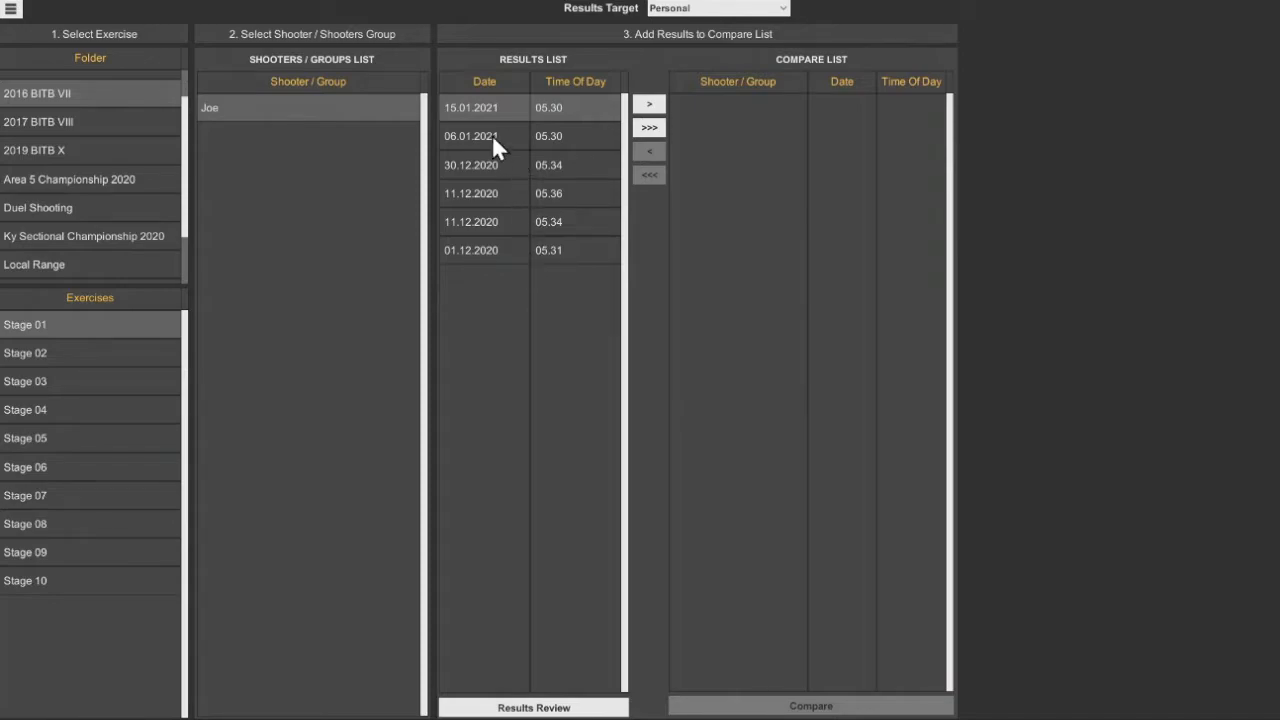
click(488, 167)
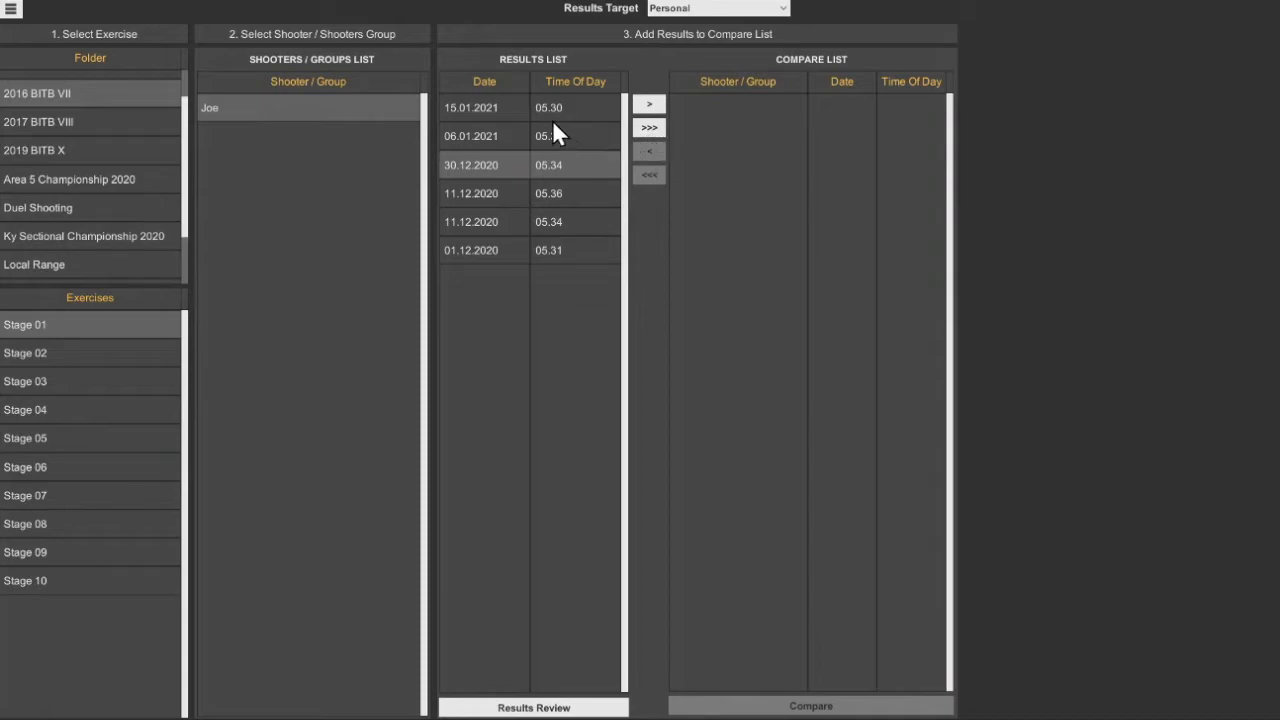
click(526, 116)
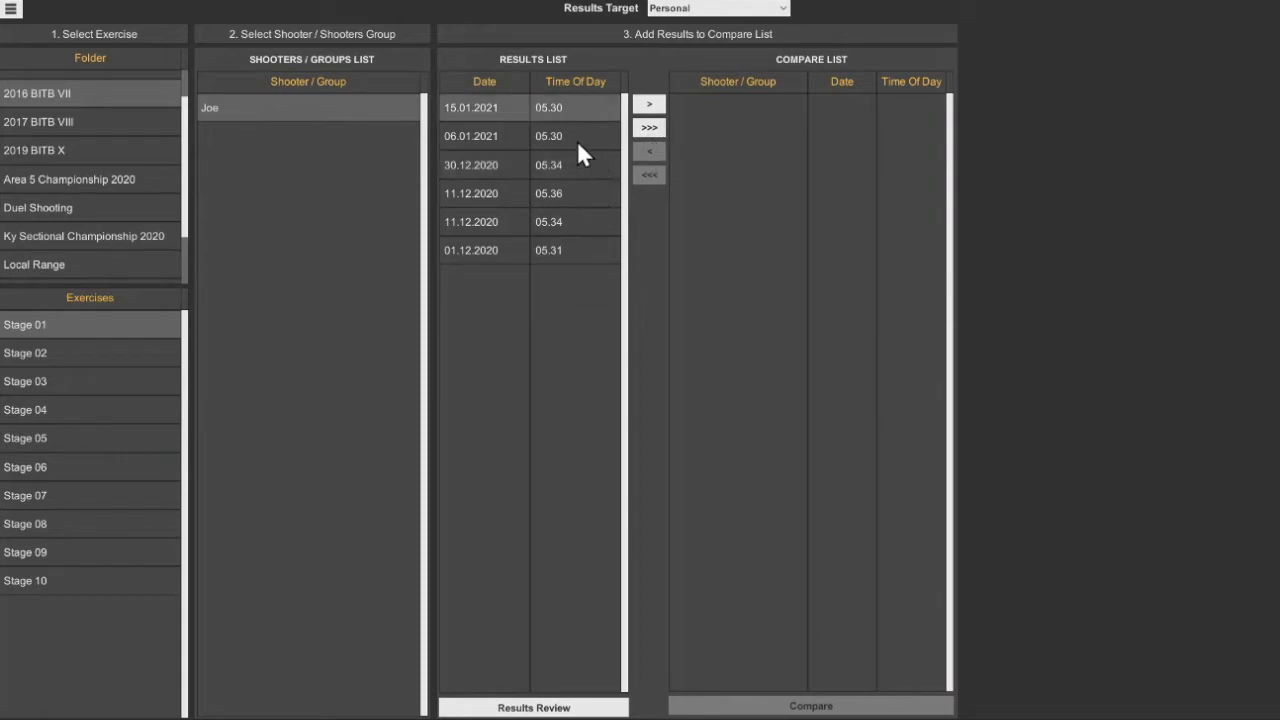
click(503, 131)
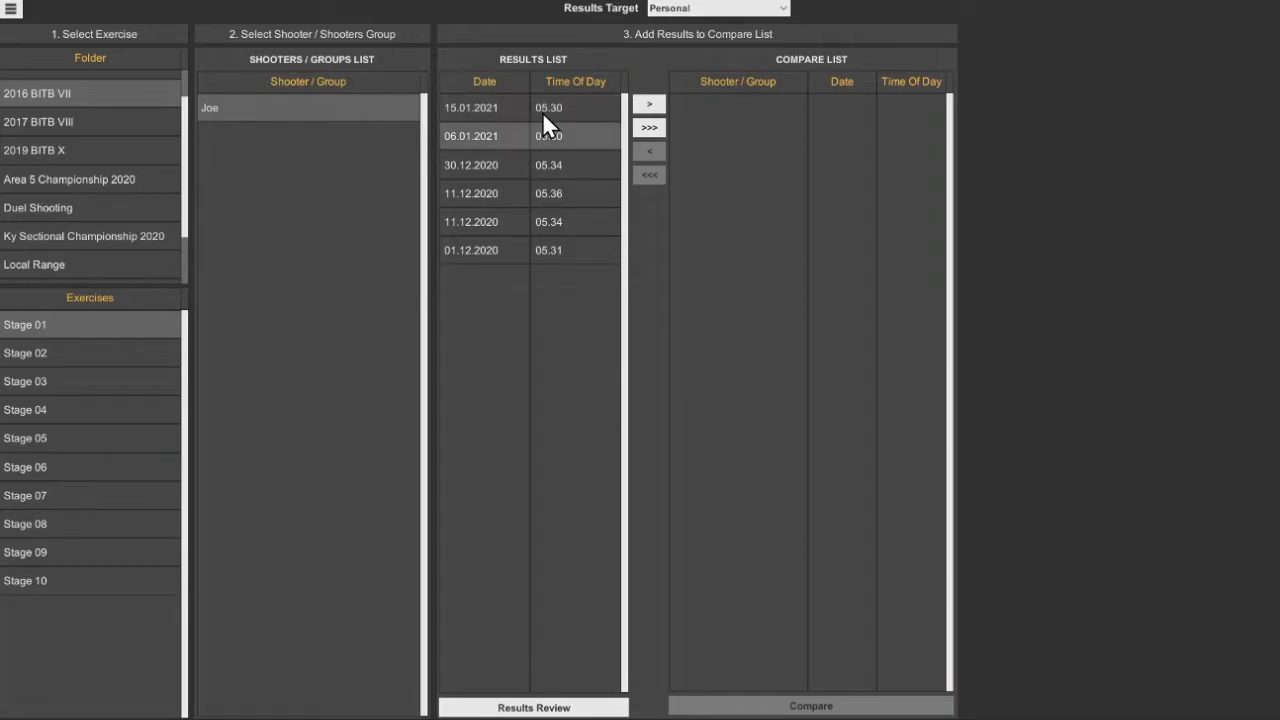
click(649, 105)
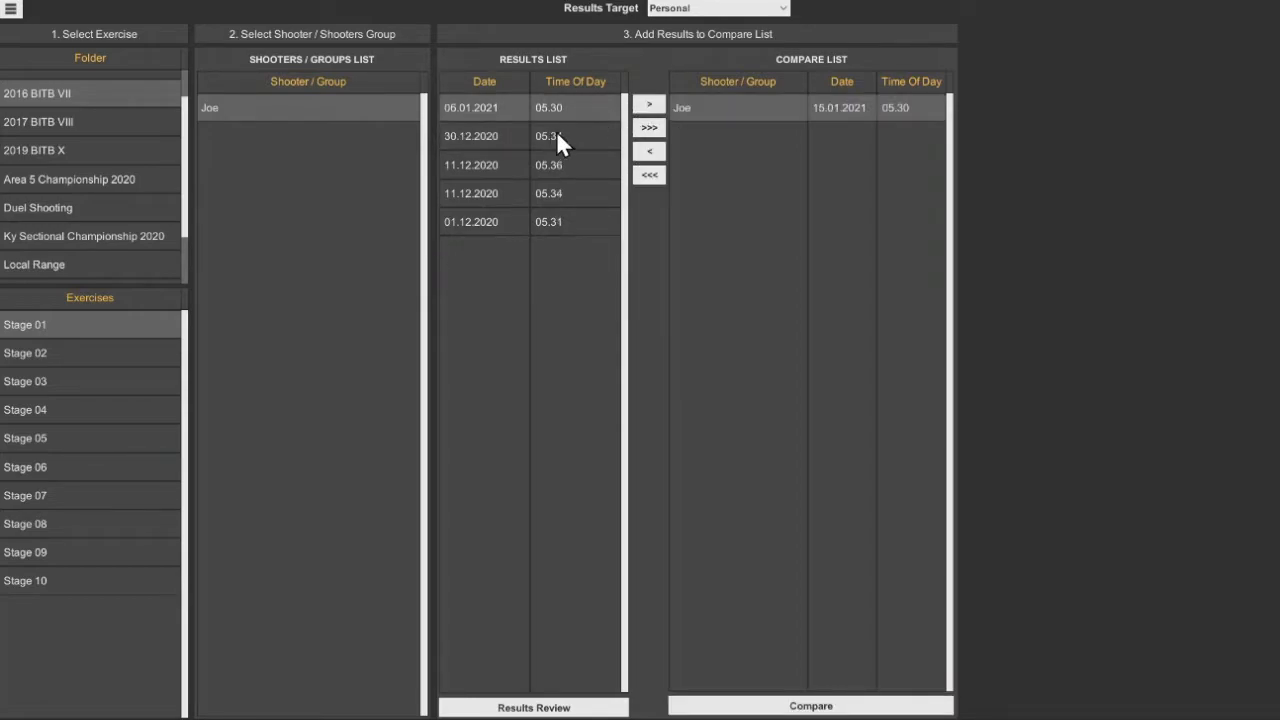
click(556, 140)
click(649, 105)
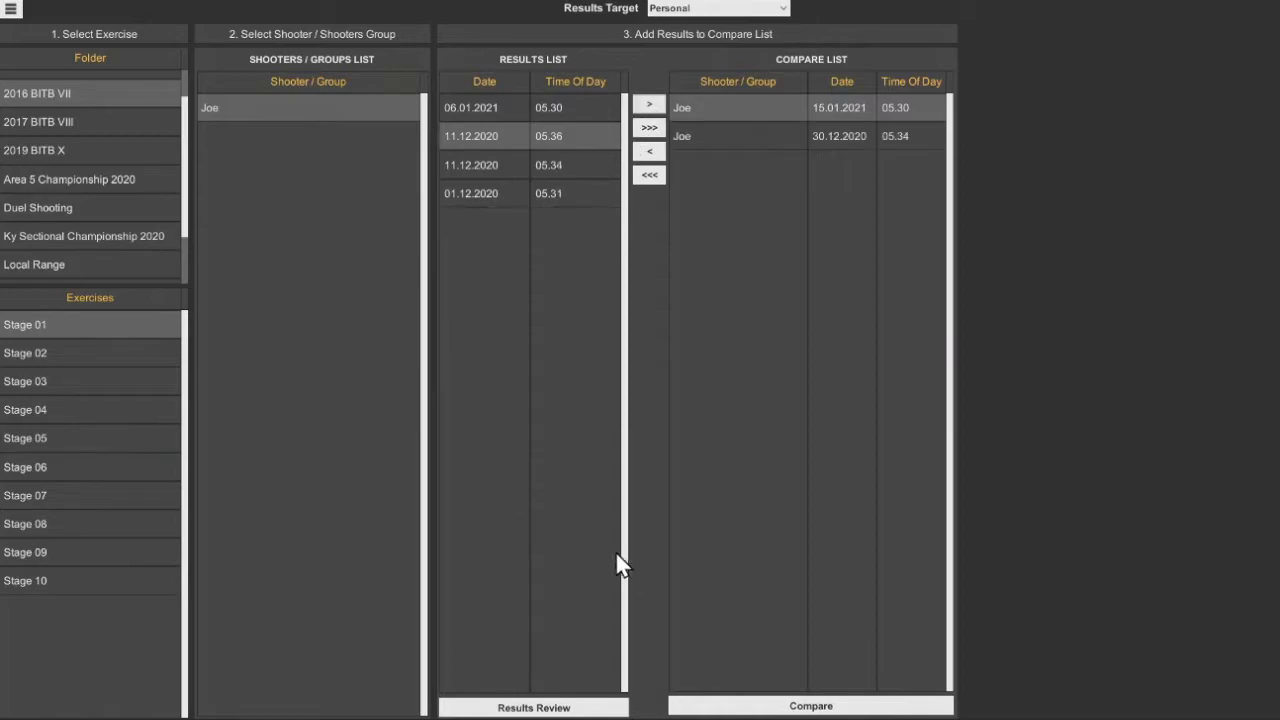
Compare the two listed results, examine both runs' details for targets 2, 3 and 4, and return to the main menu.
click(756, 710)
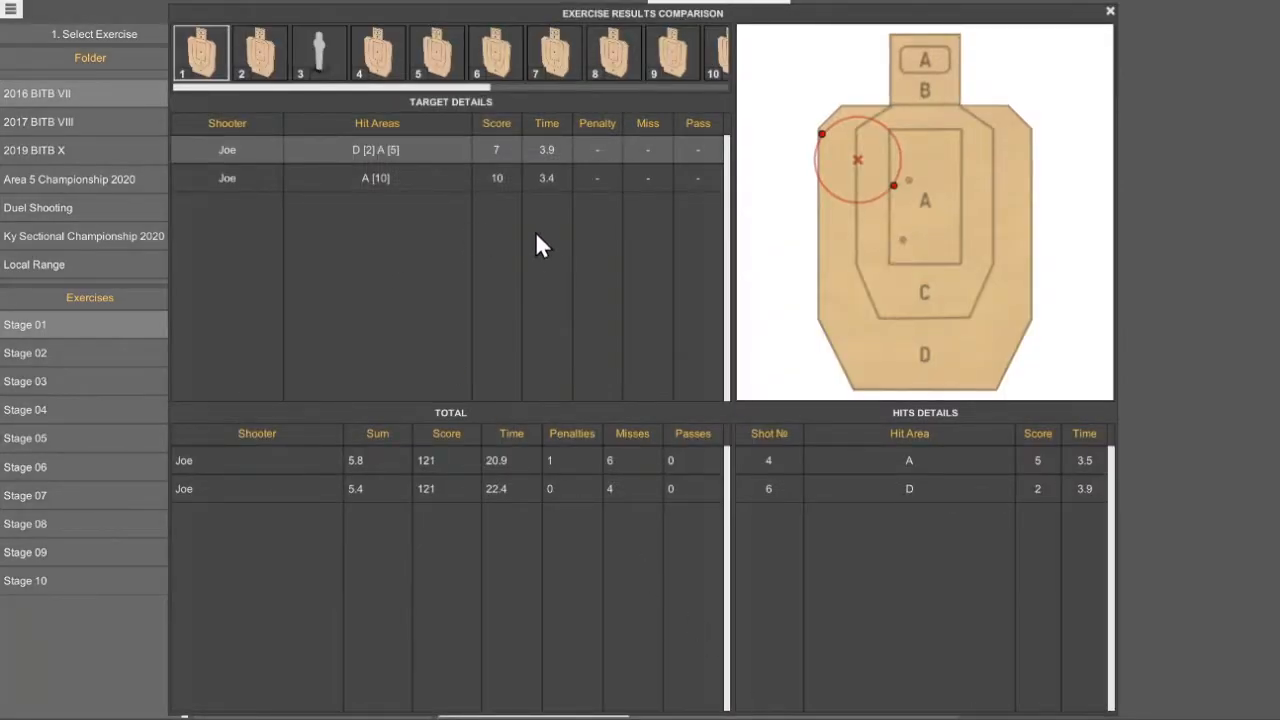
click(260, 62)
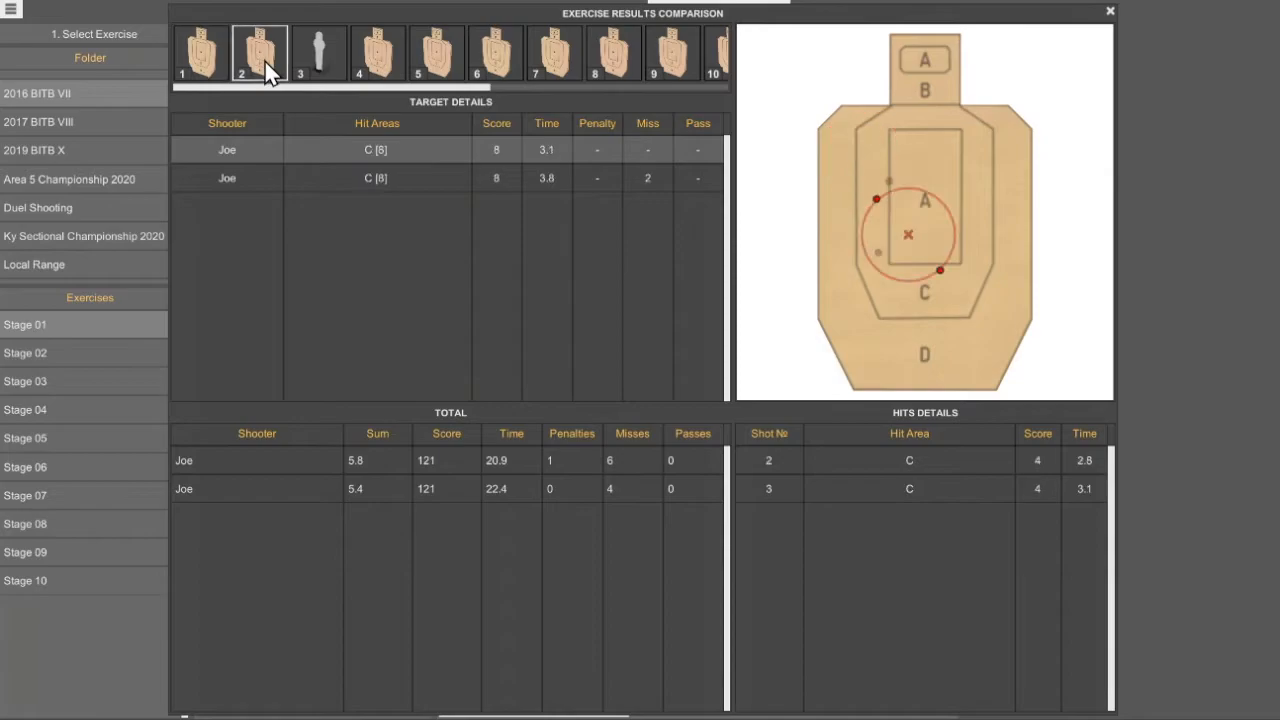
click(318, 72)
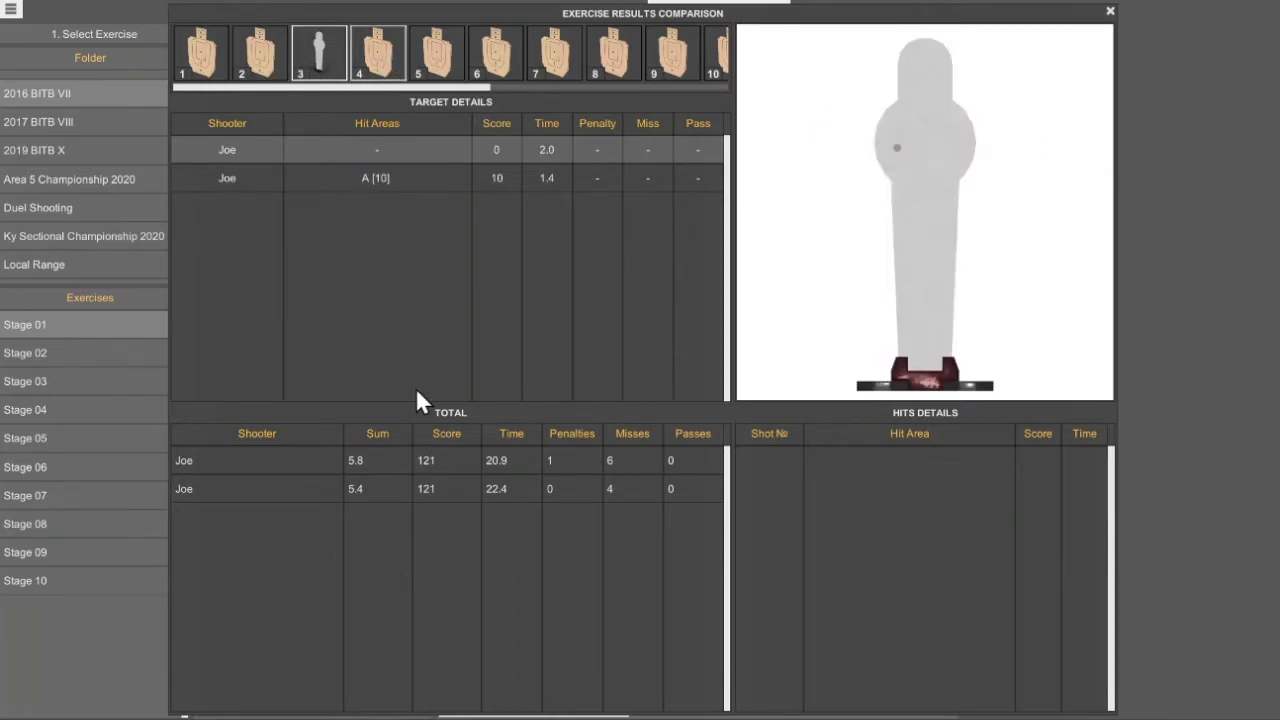
click(344, 172)
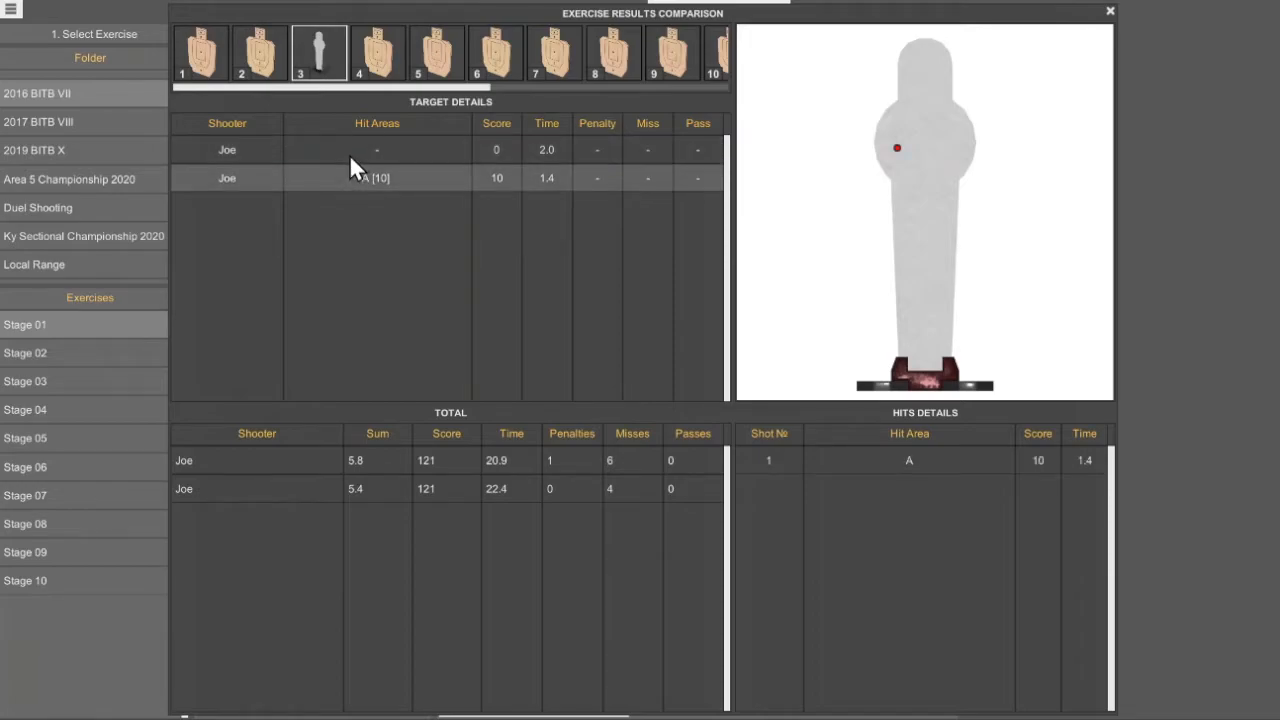
click(349, 154)
click(346, 177)
click(393, 49)
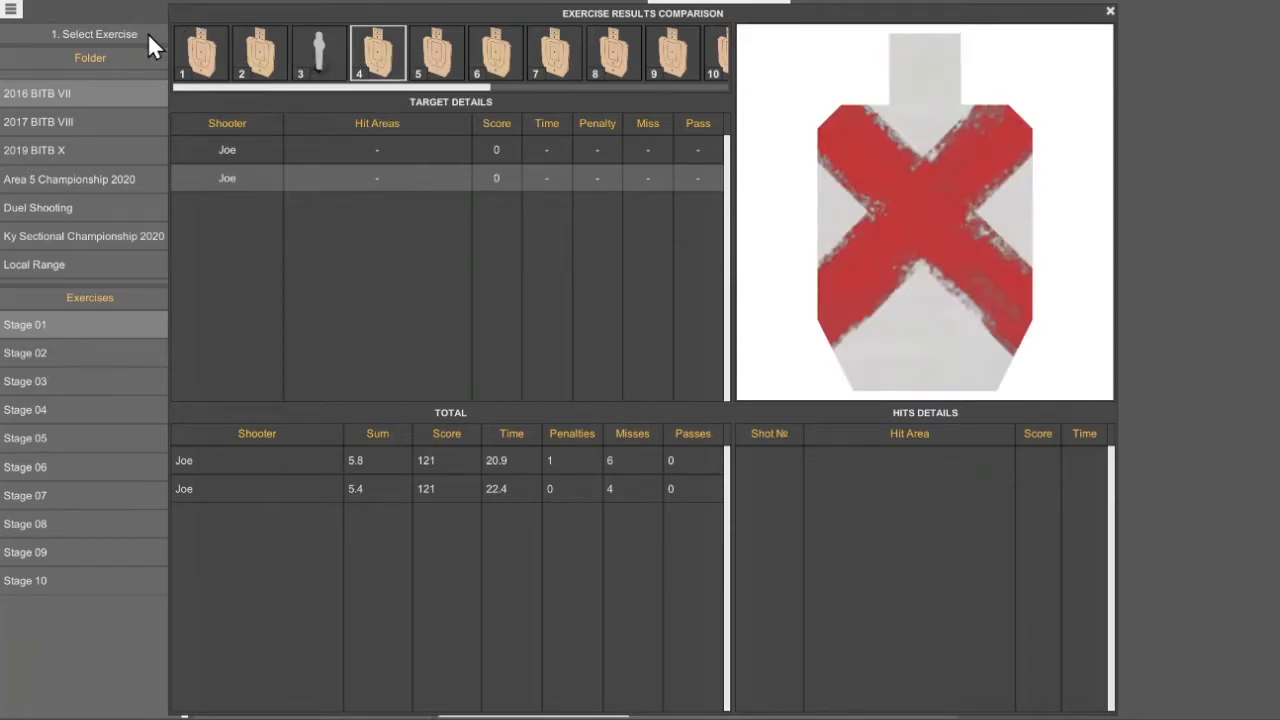
click(1109, 12)
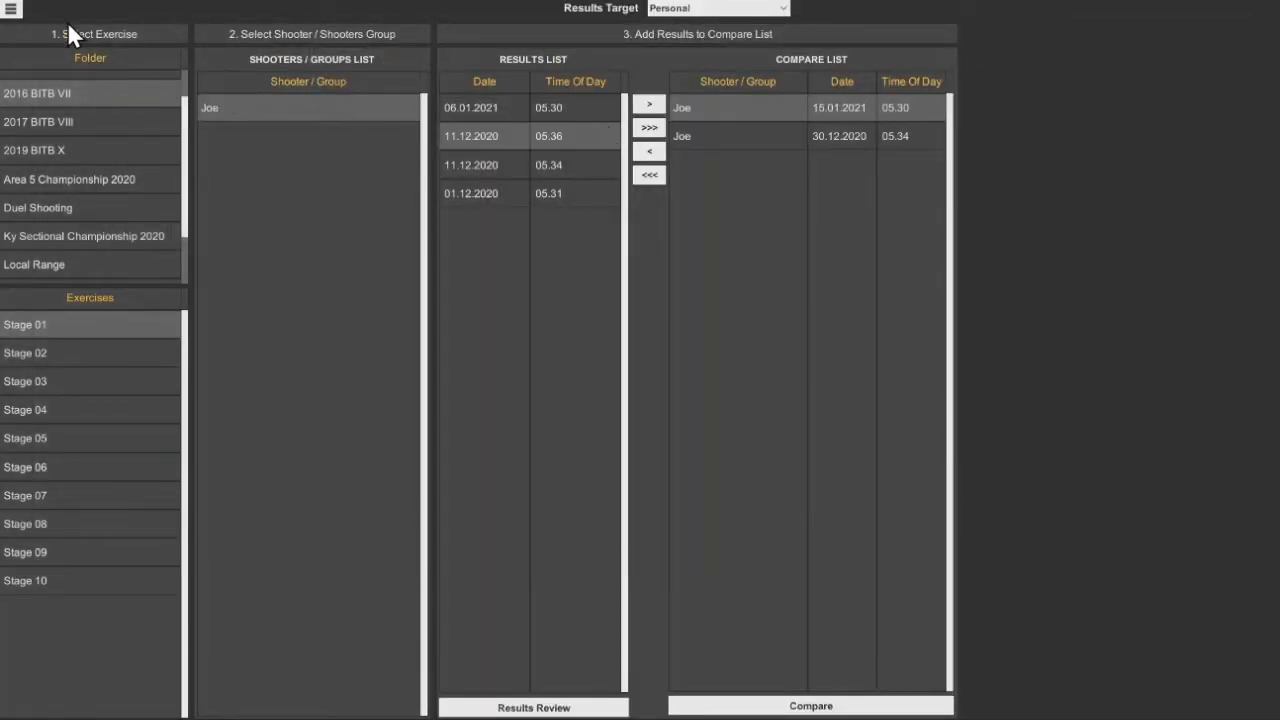
click(14, 11)
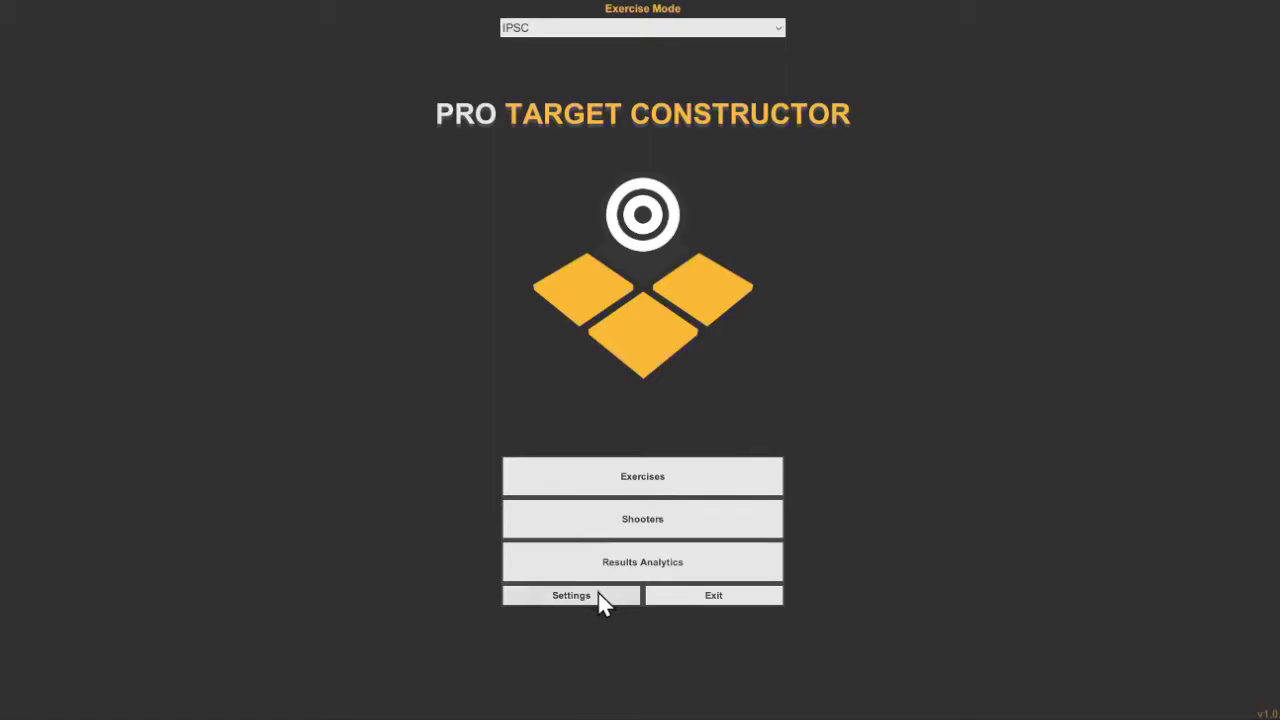
In the Exercises section, examine the schemes of 09. Short exercise in folder 1. IPSC and 03. Exercise in folder 2. IPSC.
click(650, 478)
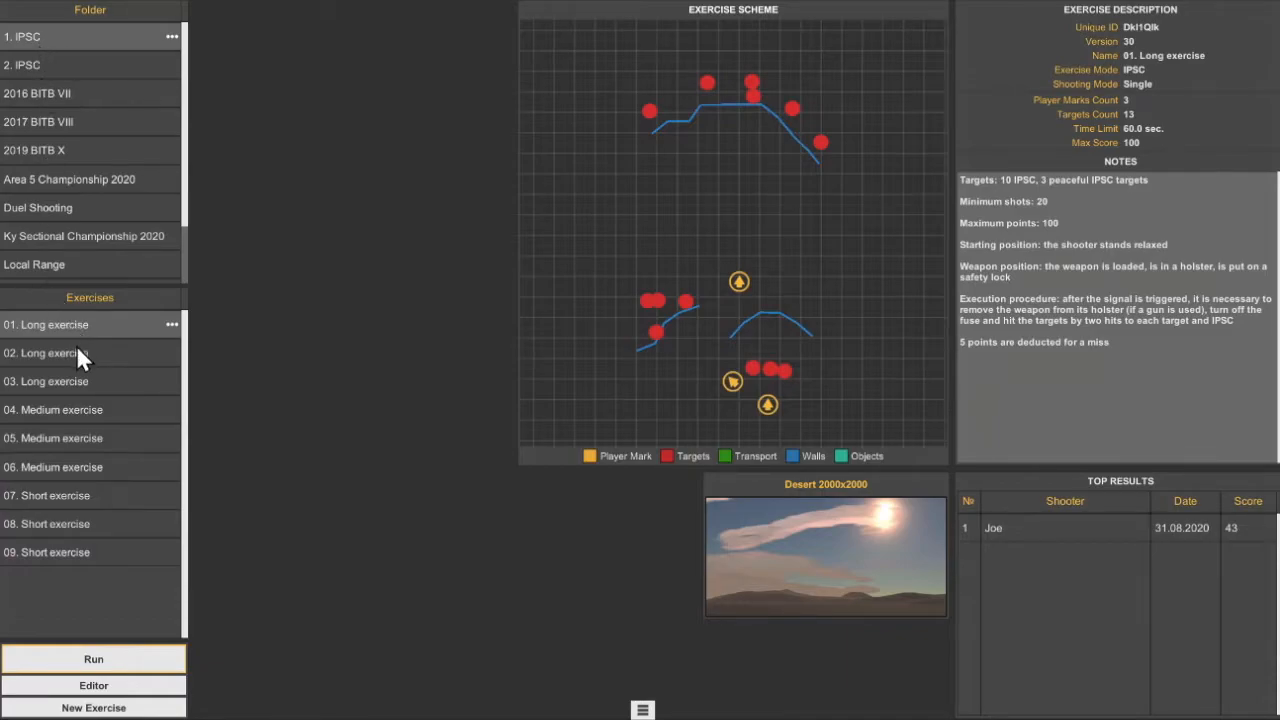
click(104, 550)
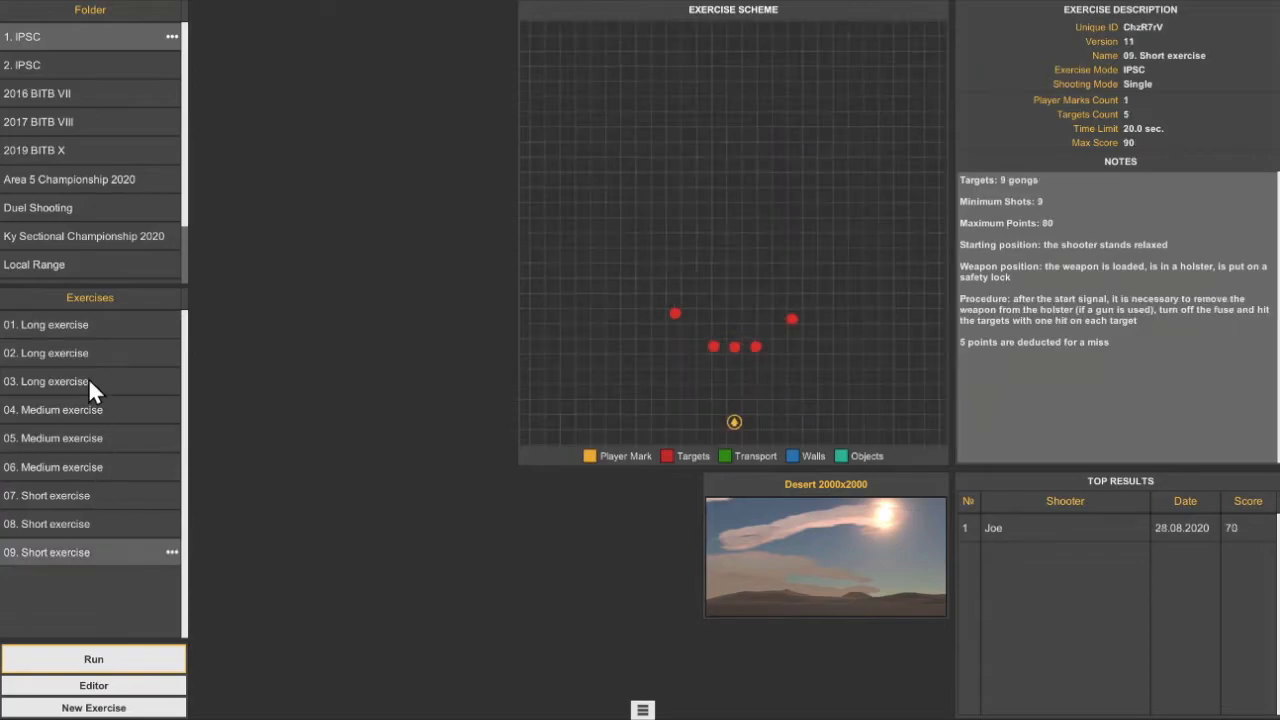
click(72, 60)
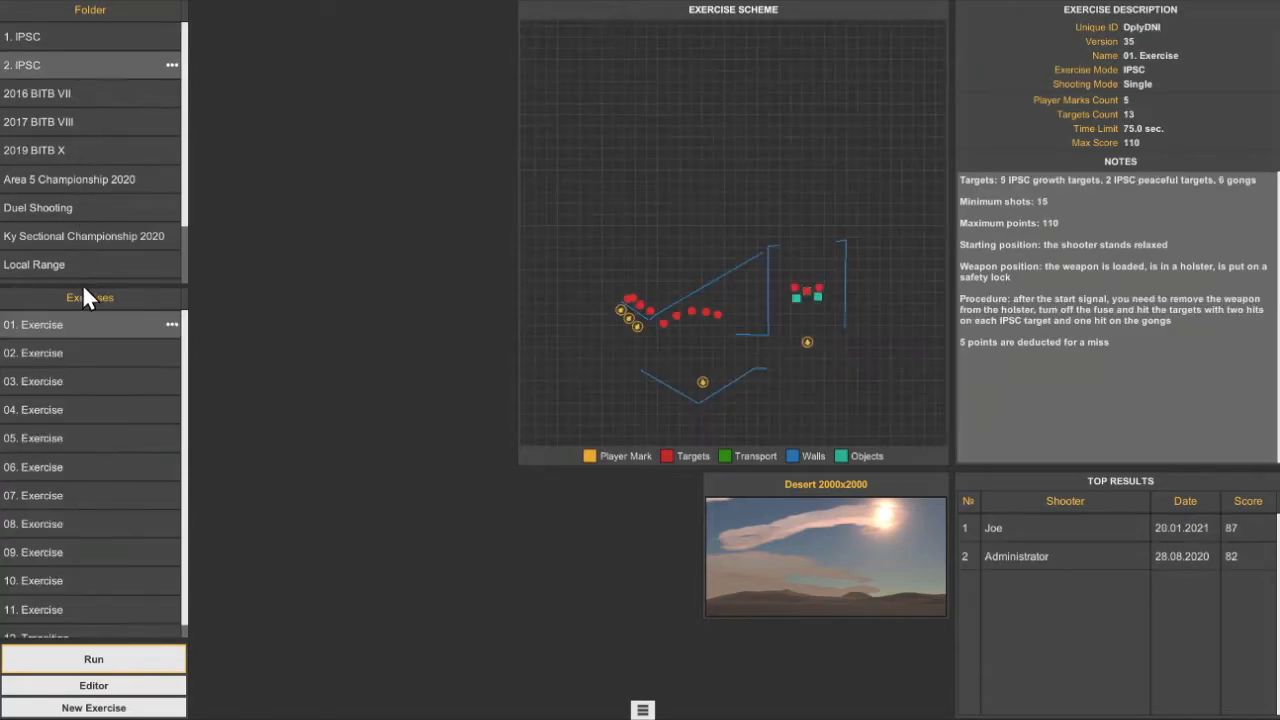
click(75, 388)
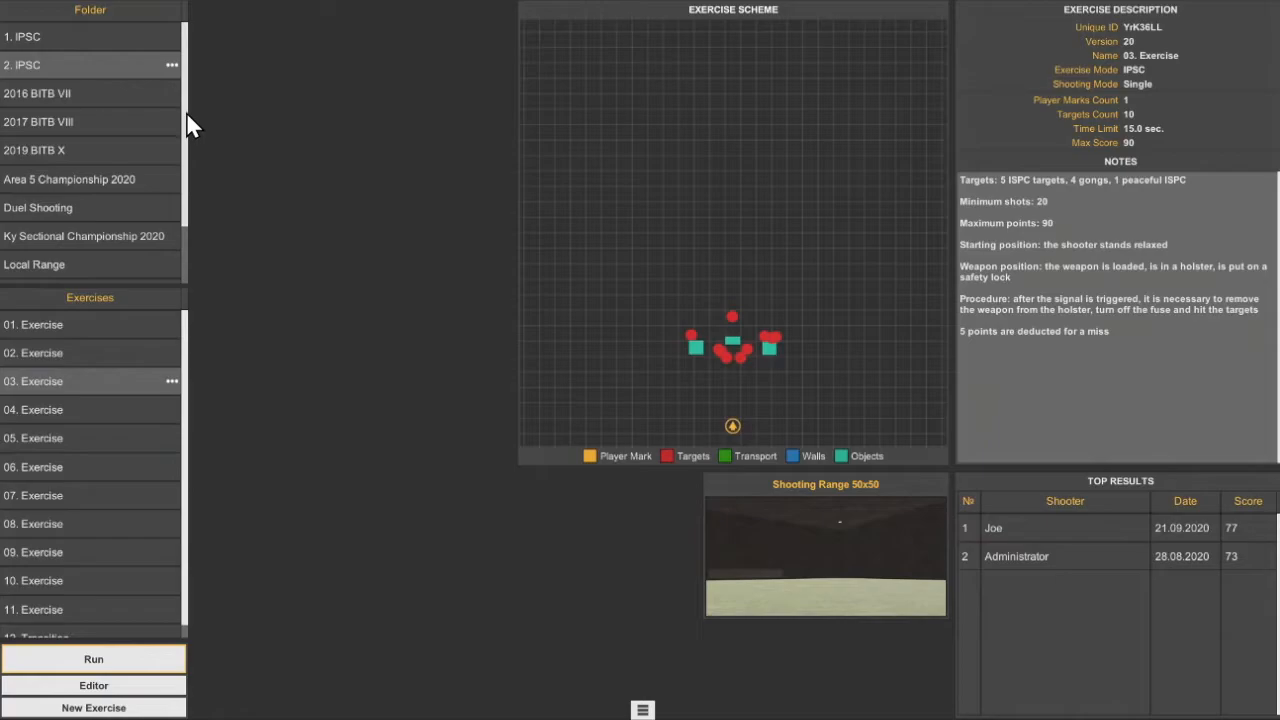
Launch 01 Exercise from the Duel Shooting folder with Guest added to the selected shooters, and exit back to the exercise list.
drag(188, 115, 189, 160)
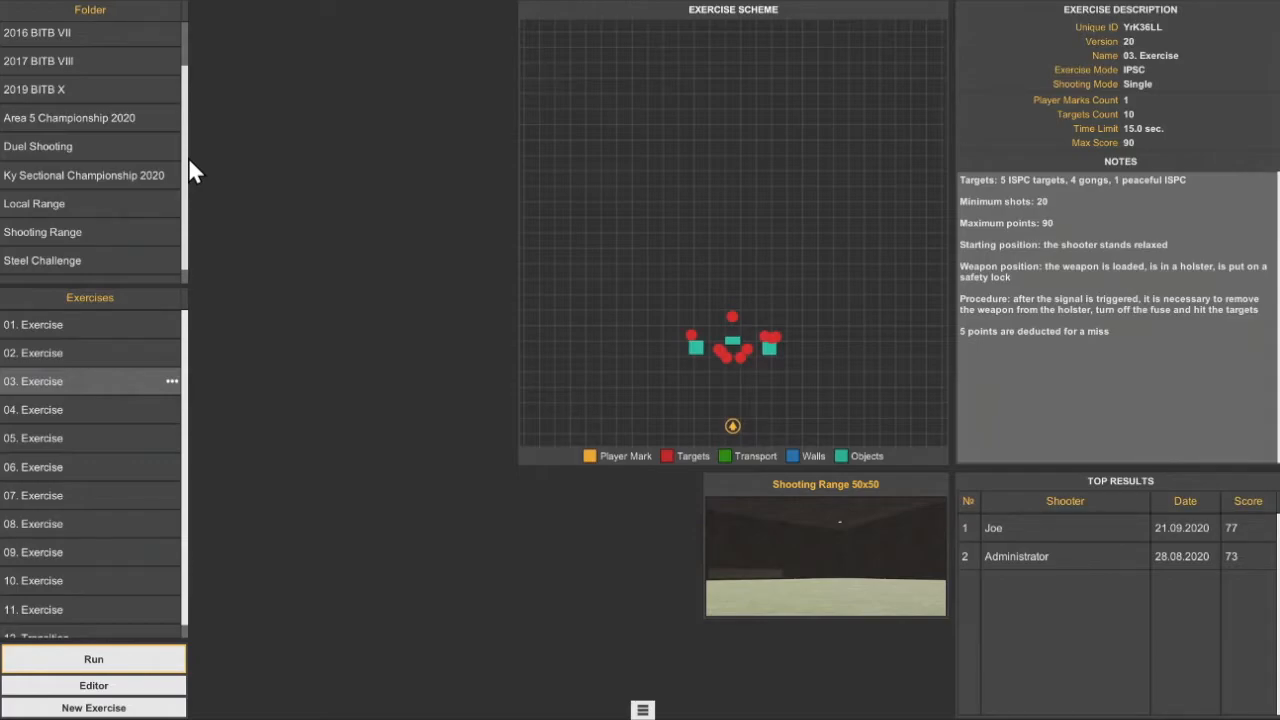
click(70, 148)
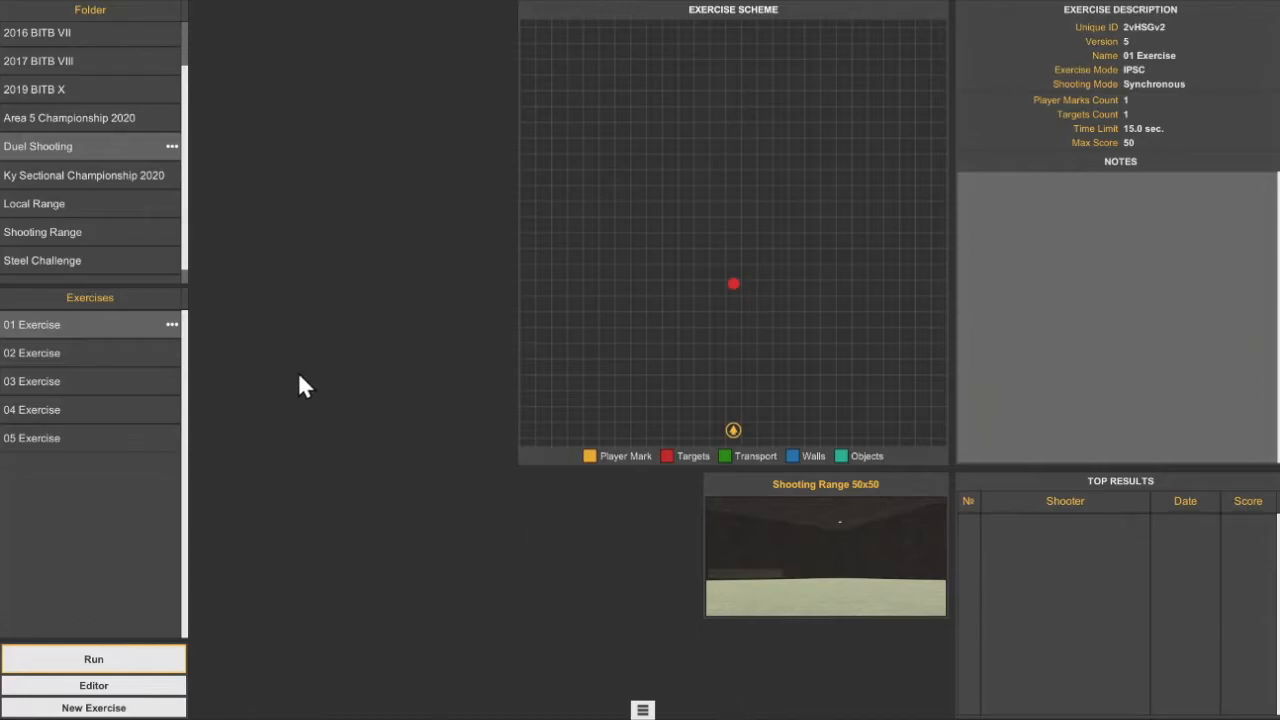
click(100, 661)
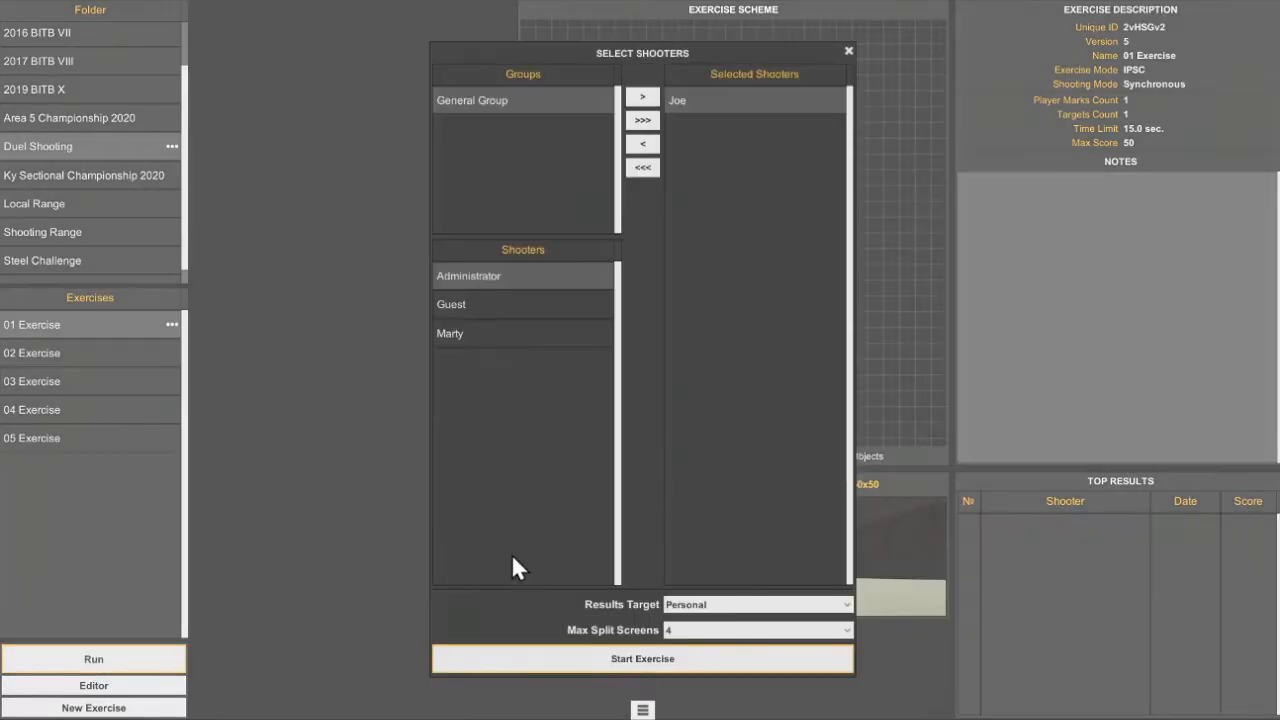
click(488, 304)
click(644, 101)
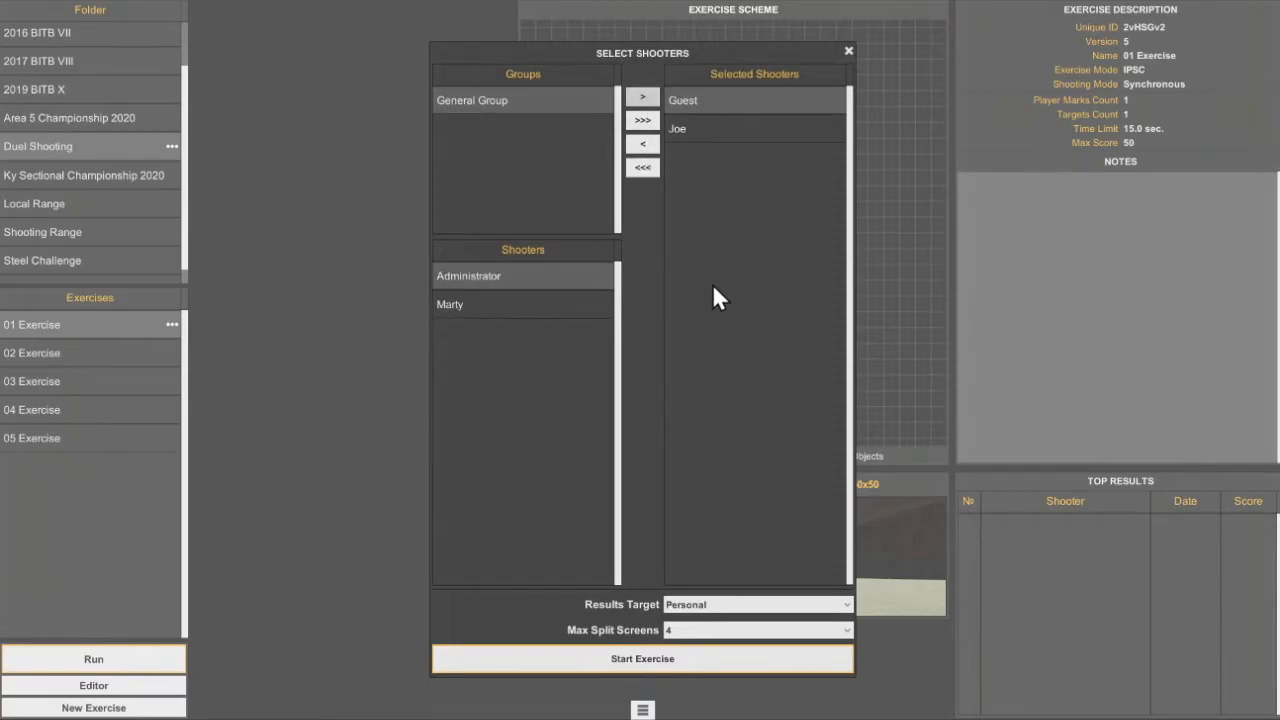
click(644, 660)
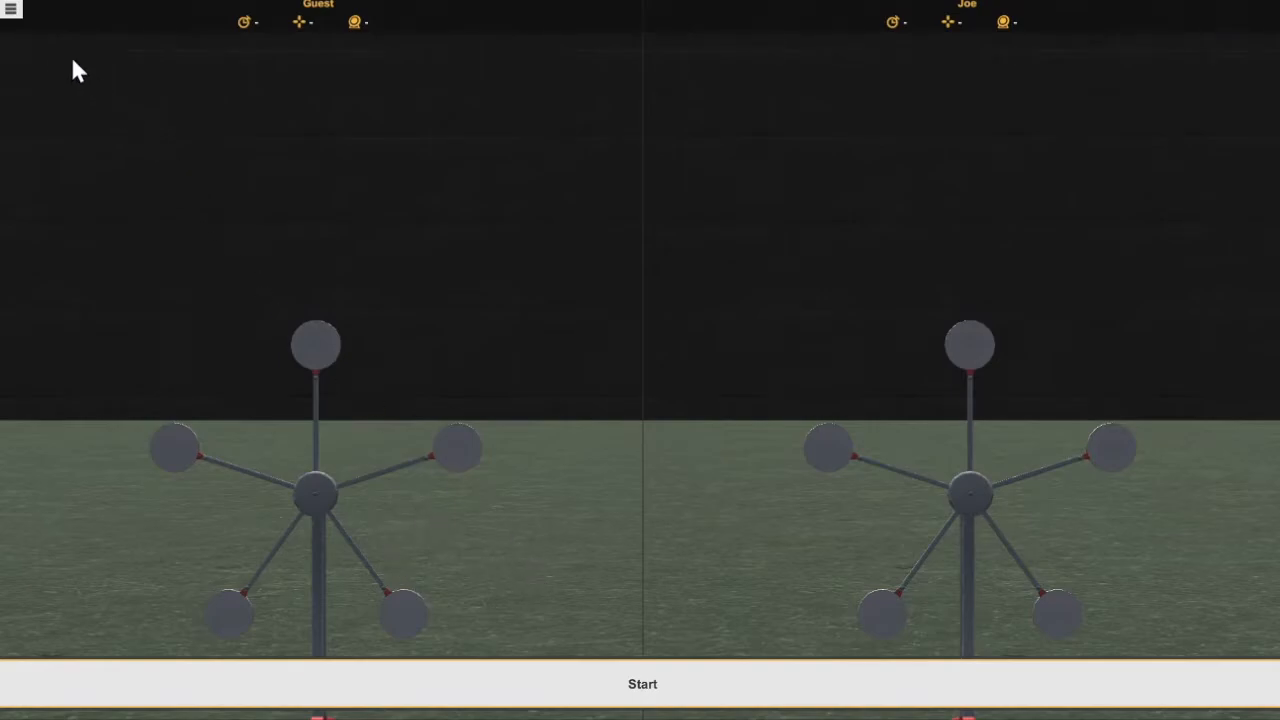
click(12, 10)
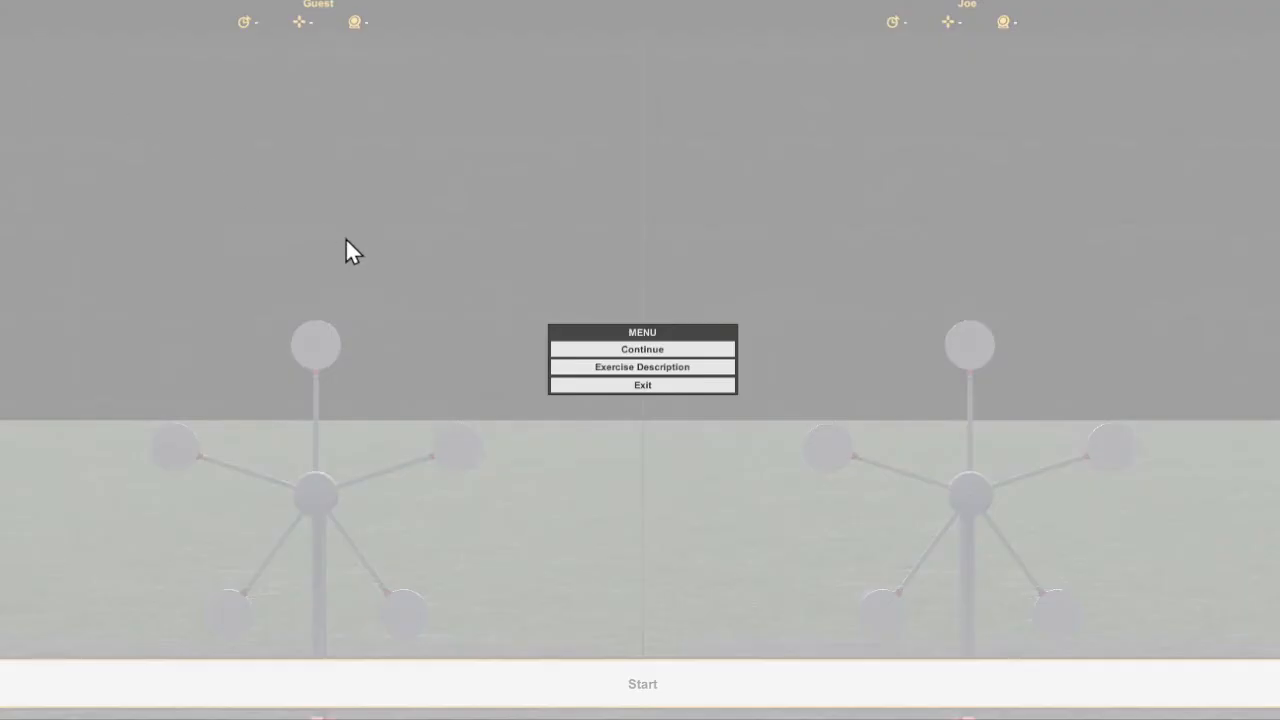
click(639, 384)
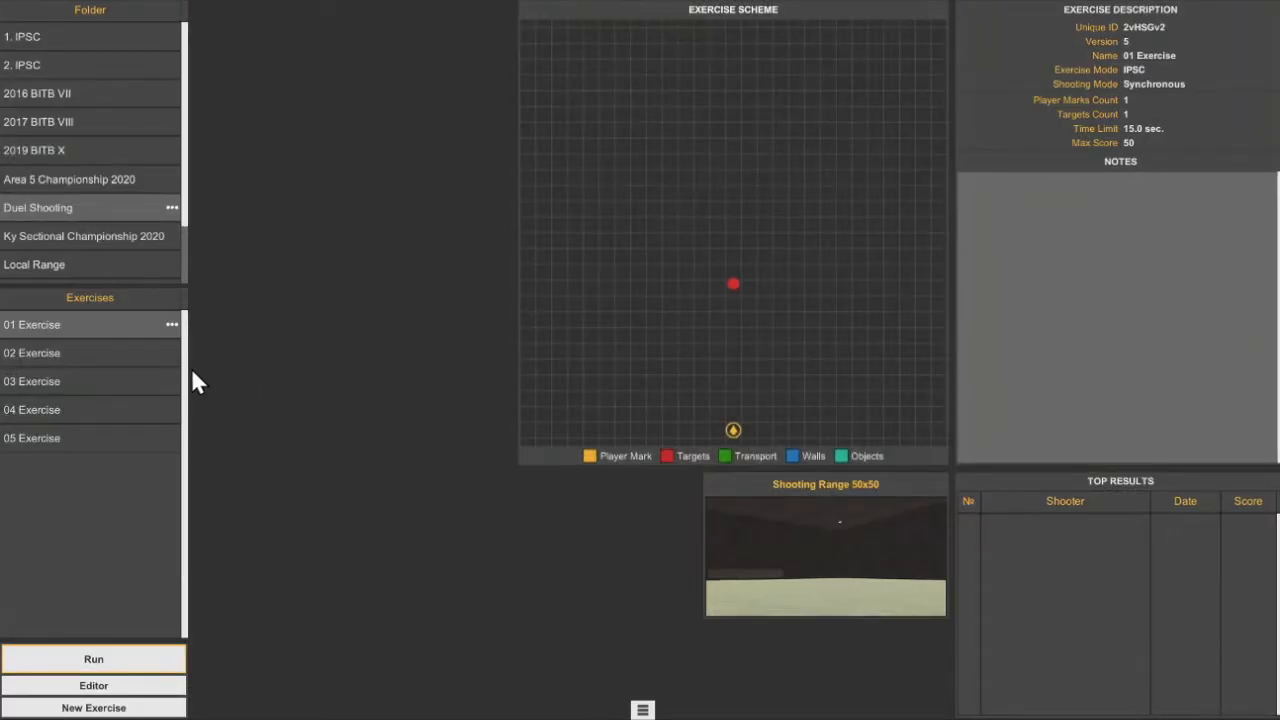
Select Stage 04 in the Ky Sectional Championship 2020 folder.
click(85, 241)
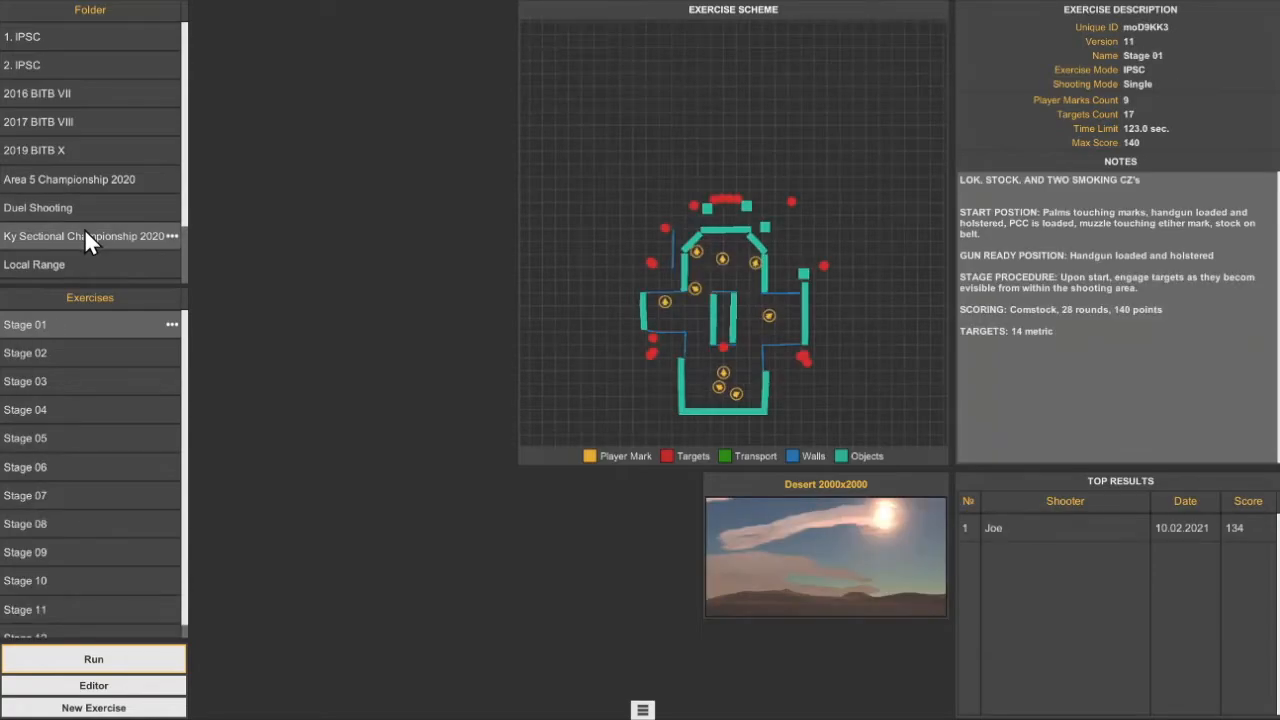
click(66, 410)
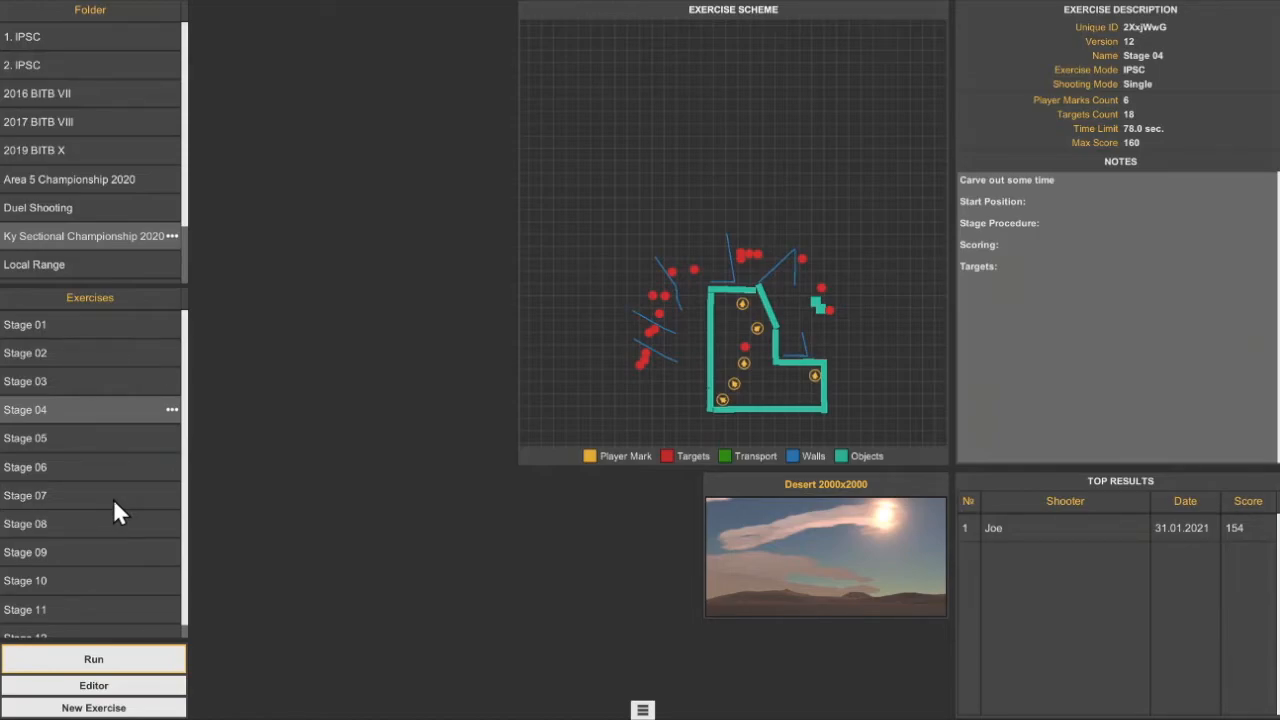
click(119, 264)
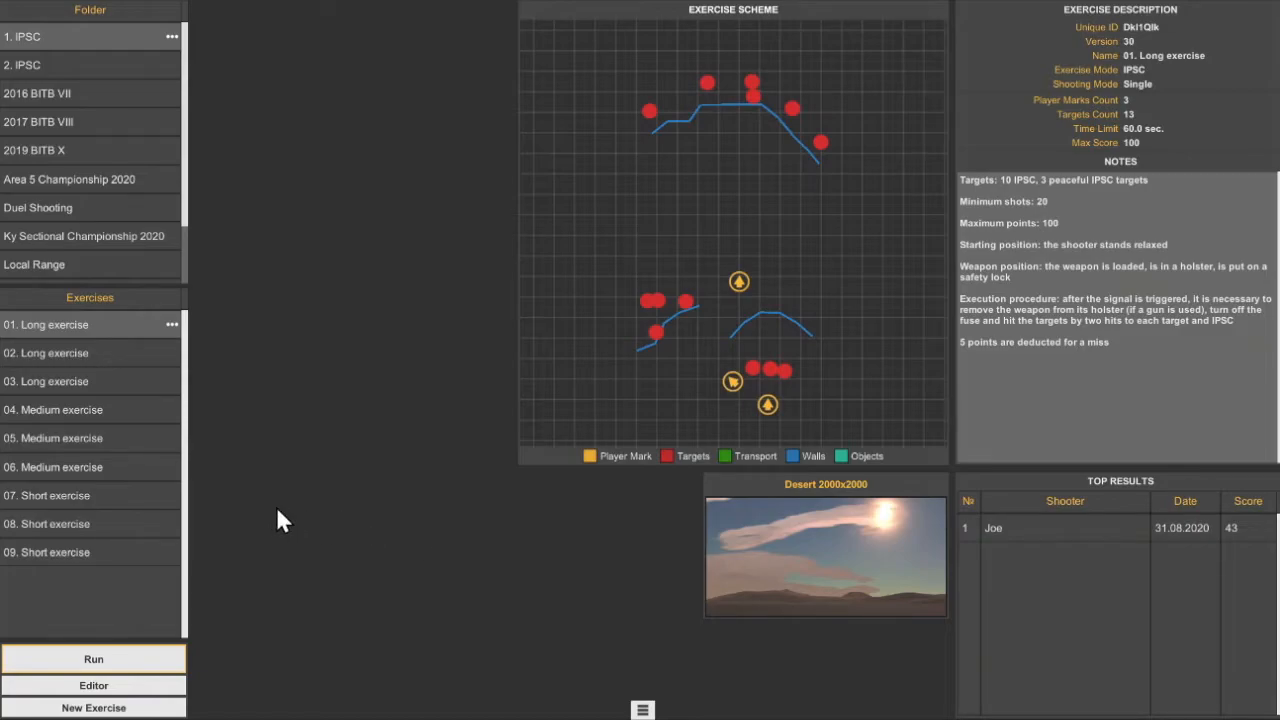
Start a new exercise named Test 1 in a new folder called Test, with the shooting mode set to Single.
click(96, 708)
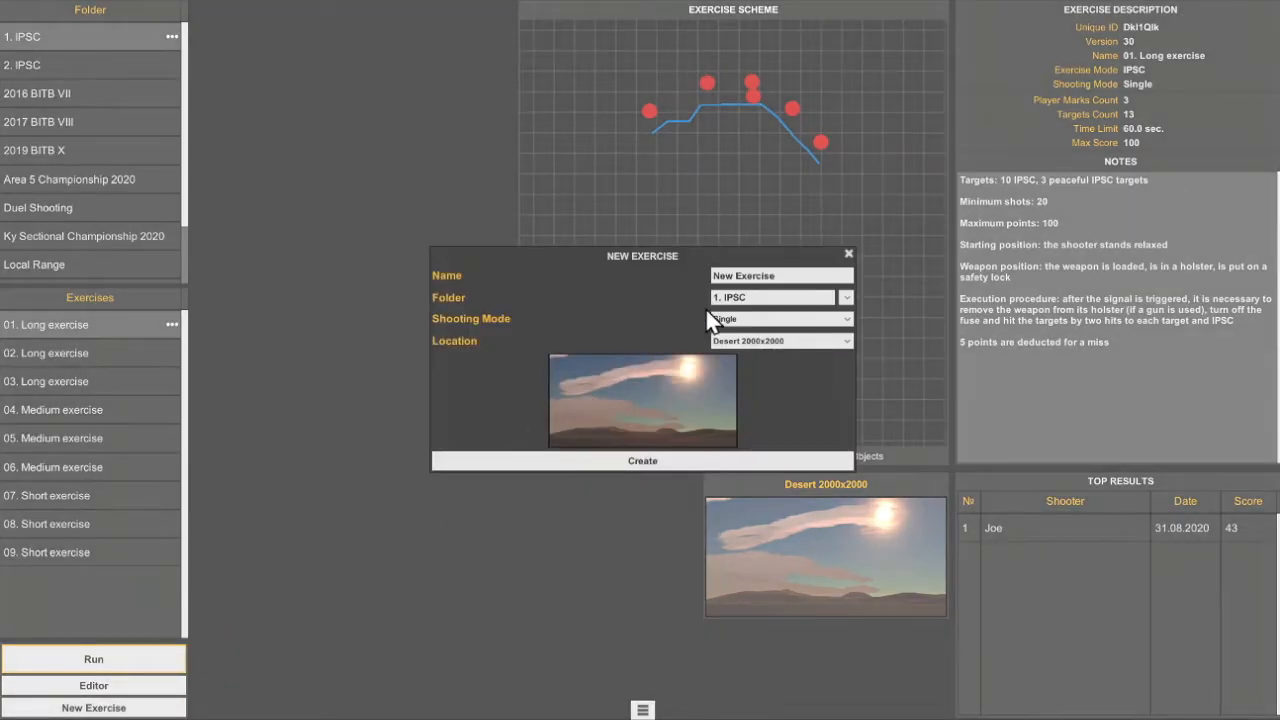
click(797, 275)
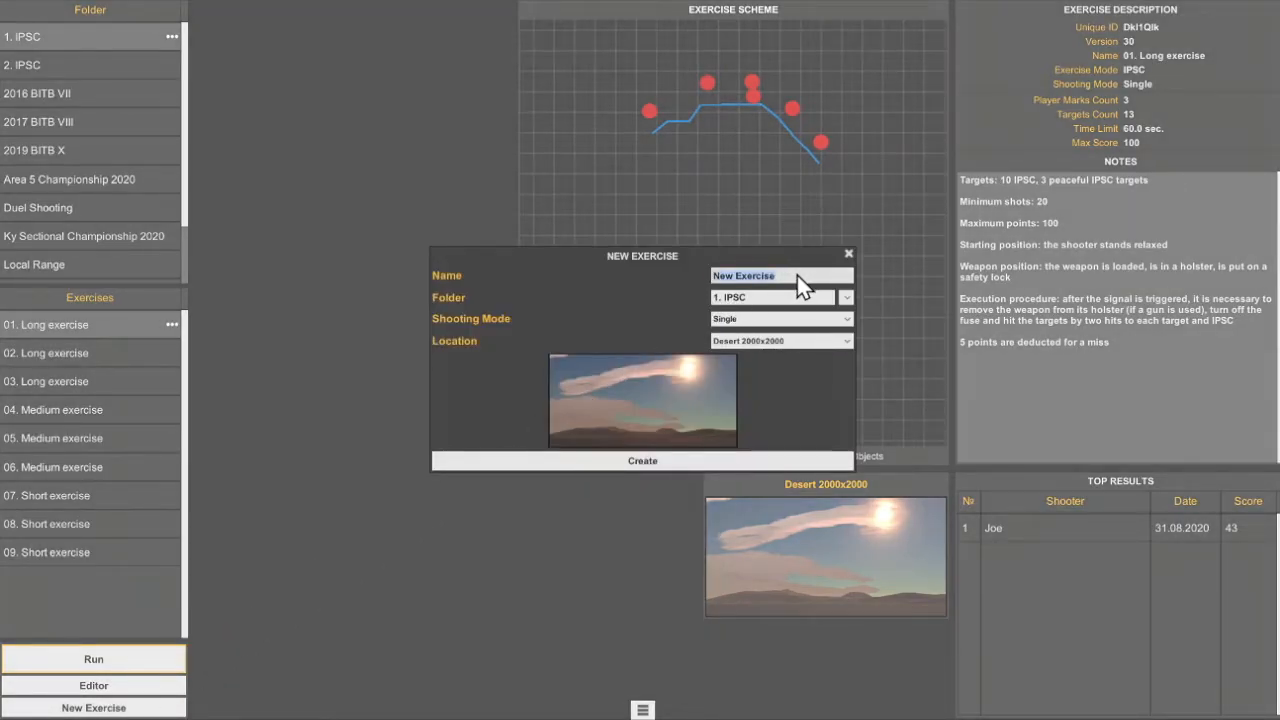
text(Test 1)
click(785, 300)
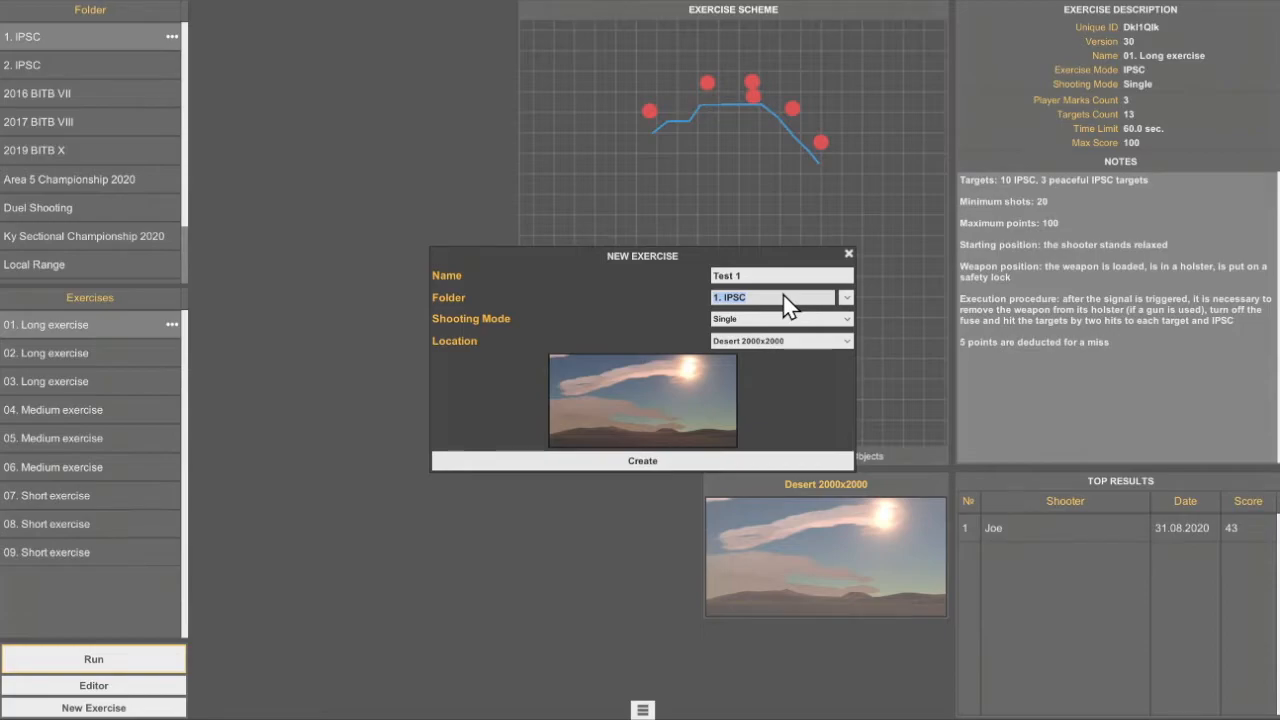
text(Test)
click(785, 320)
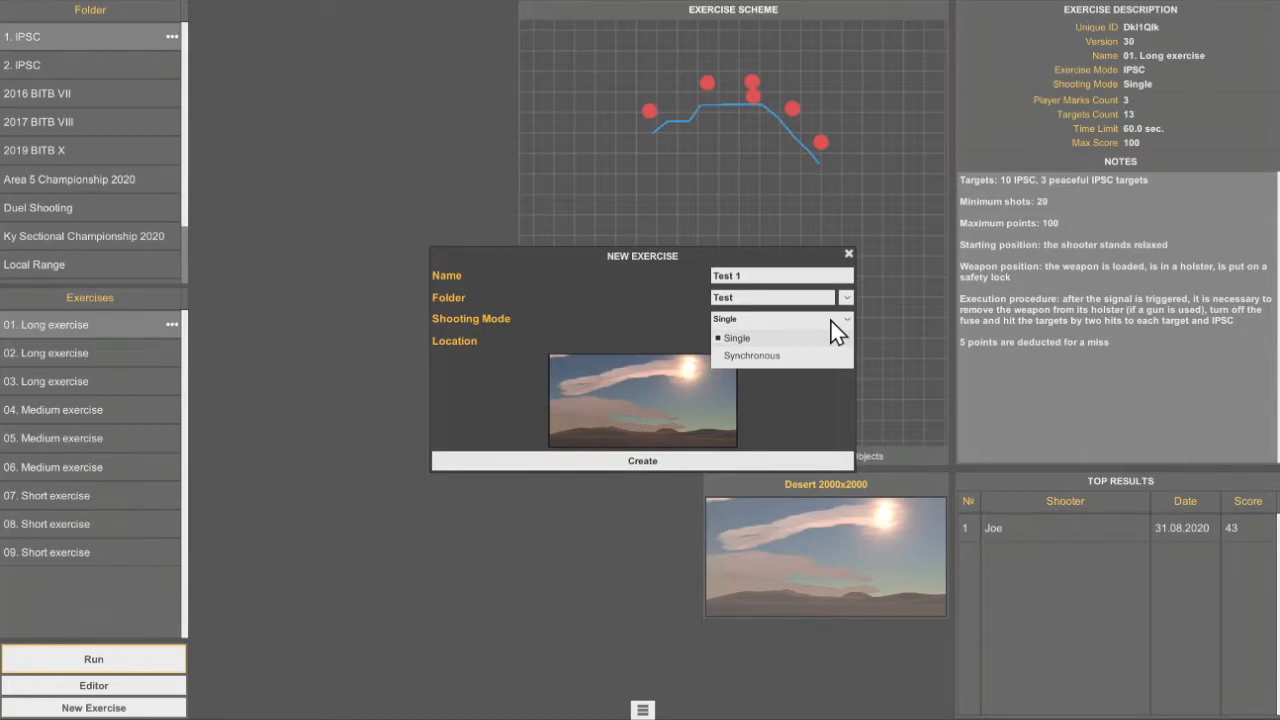
click(833, 337)
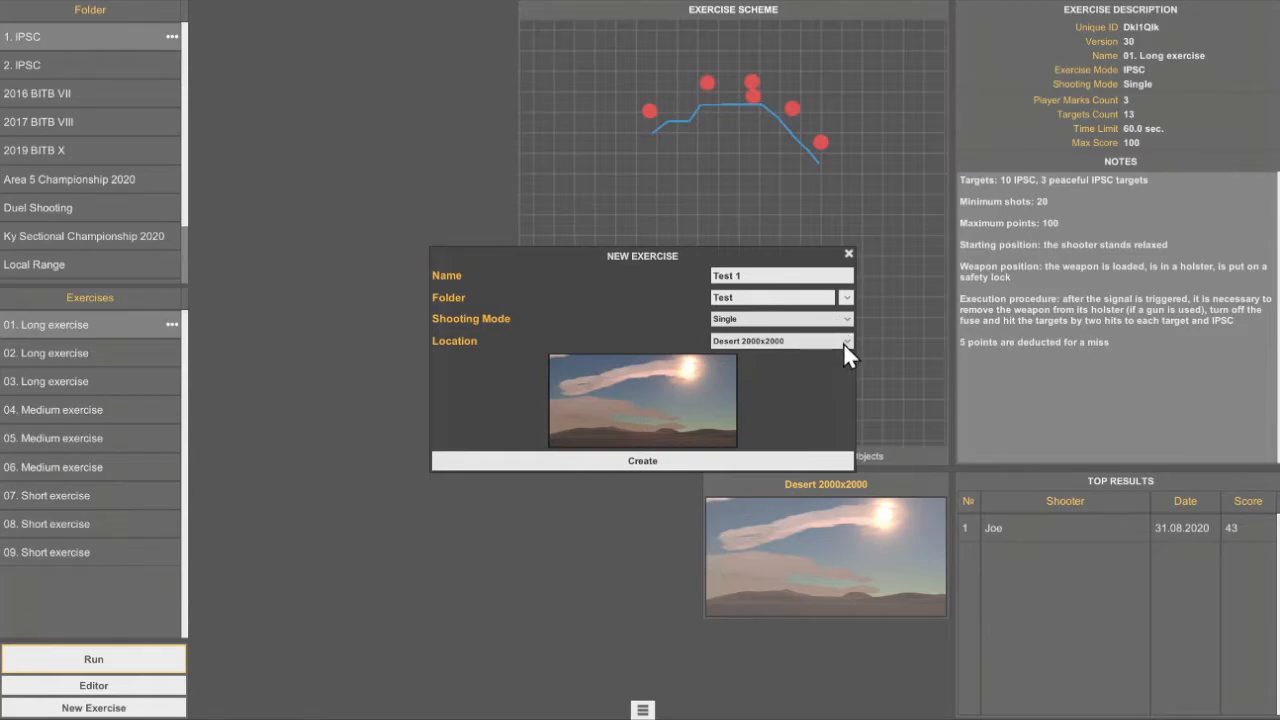
Try the Shooting Range 50x50 location for the new exercise, and switch the location back to Desert 2000x2000.
click(843, 342)
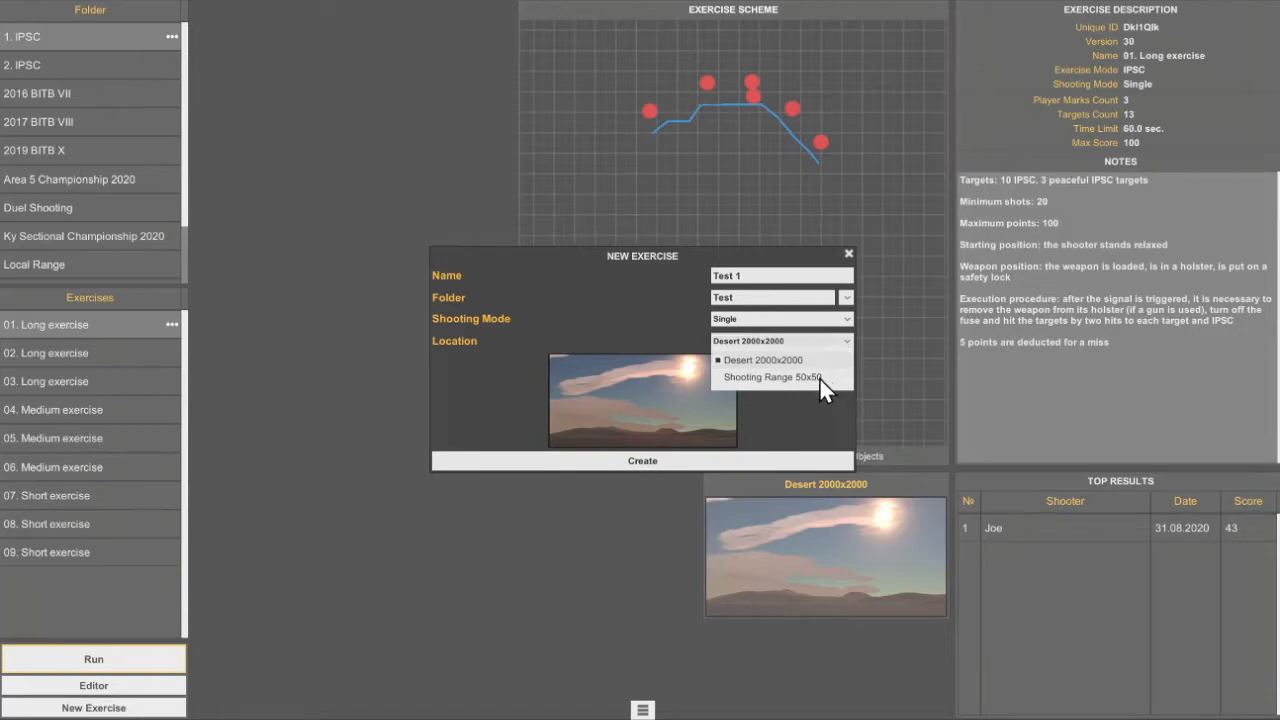
click(820, 379)
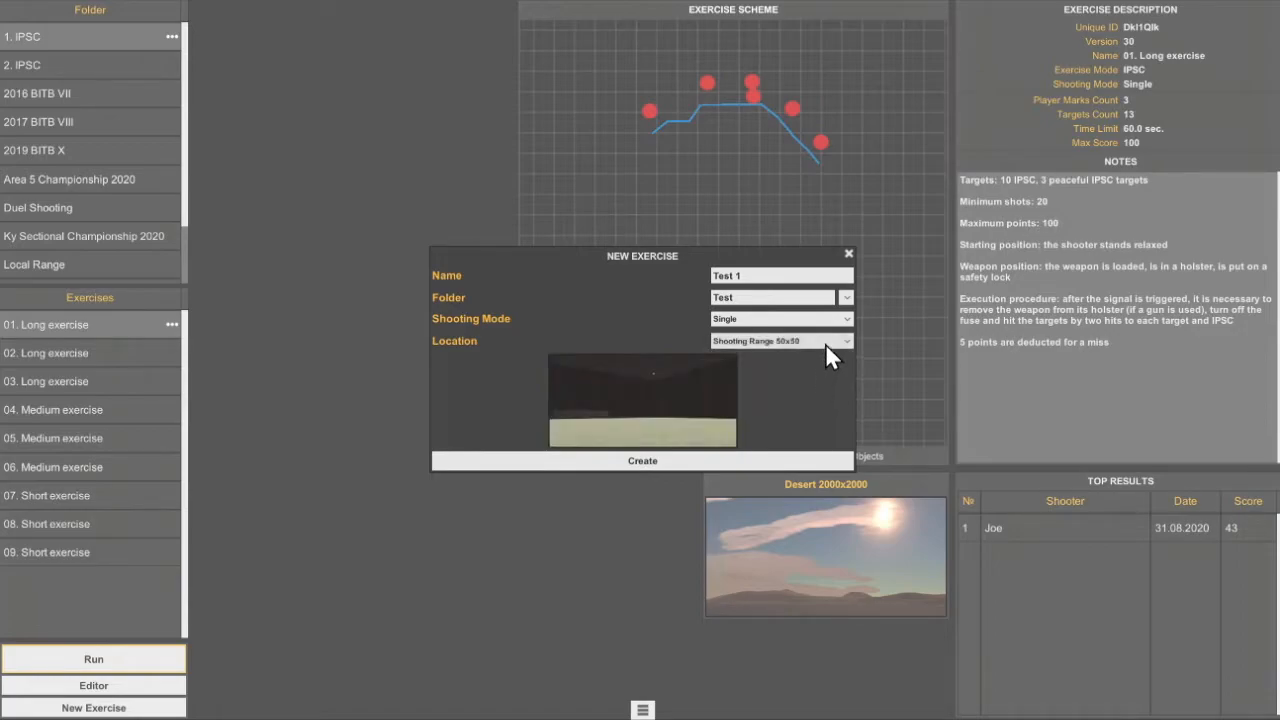
click(827, 340)
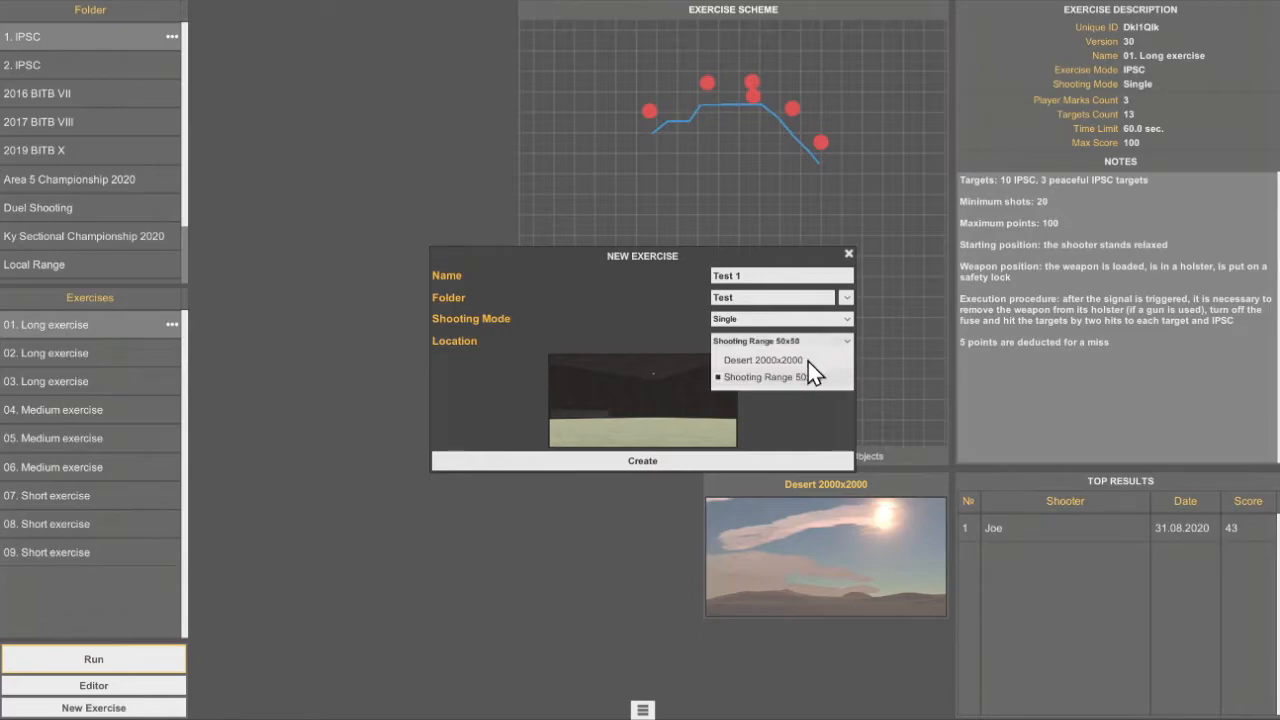
click(808, 361)
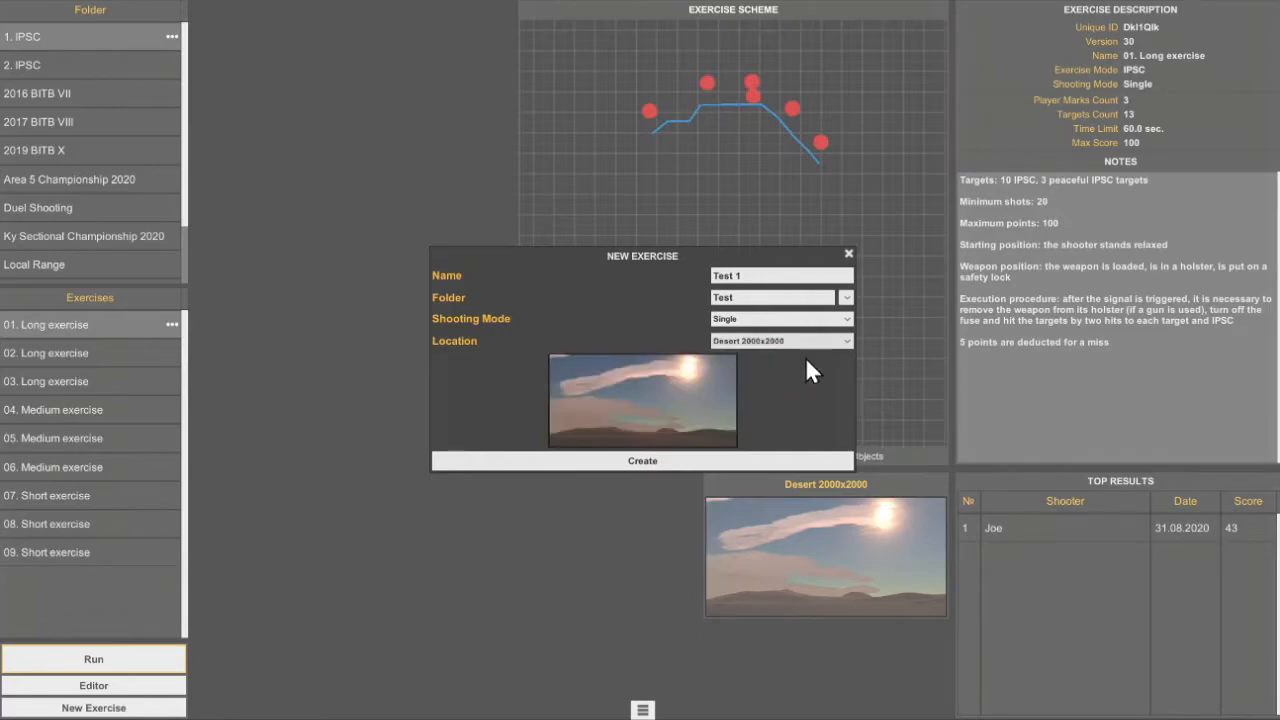
Create the Test 1 exercise and open it in the editor.
click(641, 462)
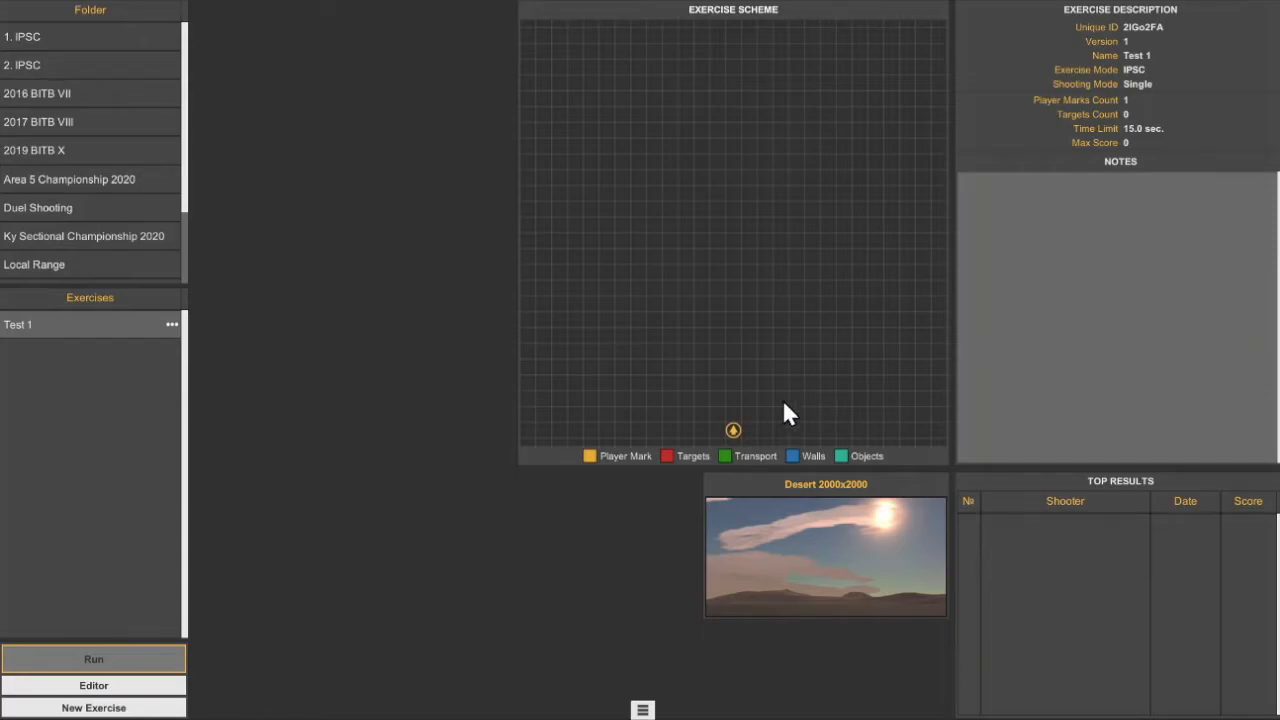
click(121, 688)
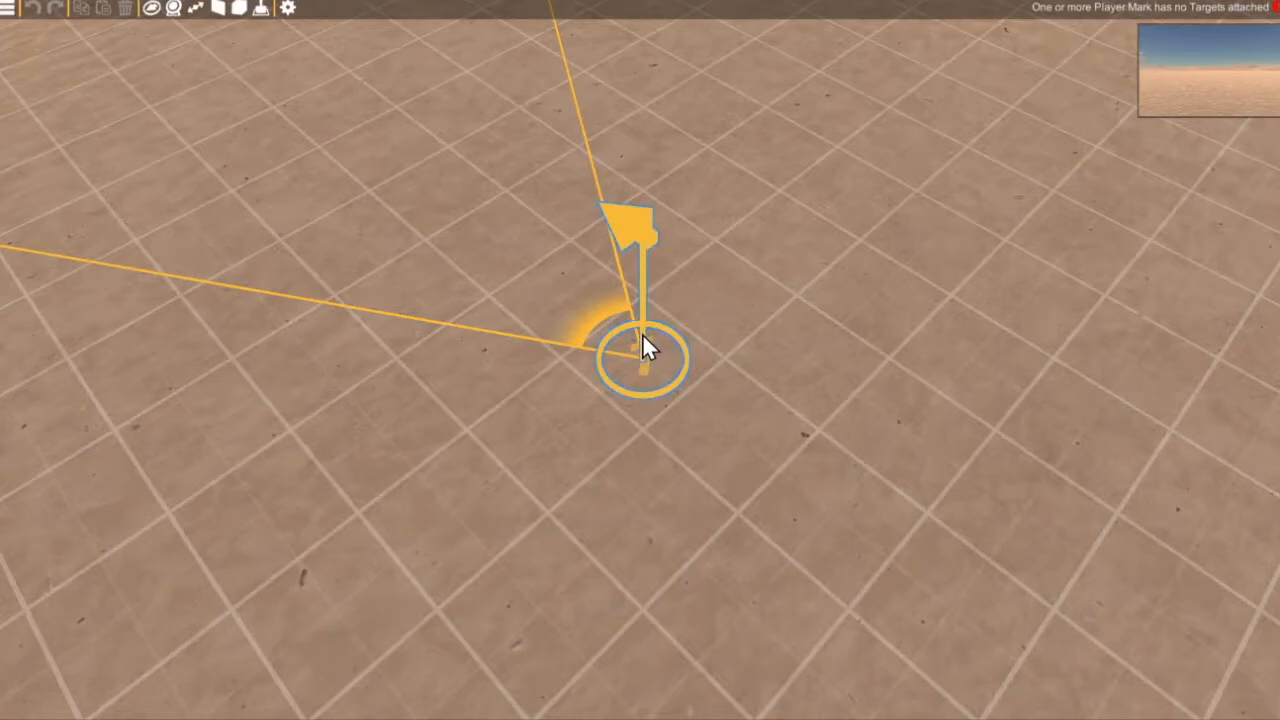
Set the player mark's three start commands to Are You Ready, Standby and Beep, in that order, and deselect the mark.
click(642, 333)
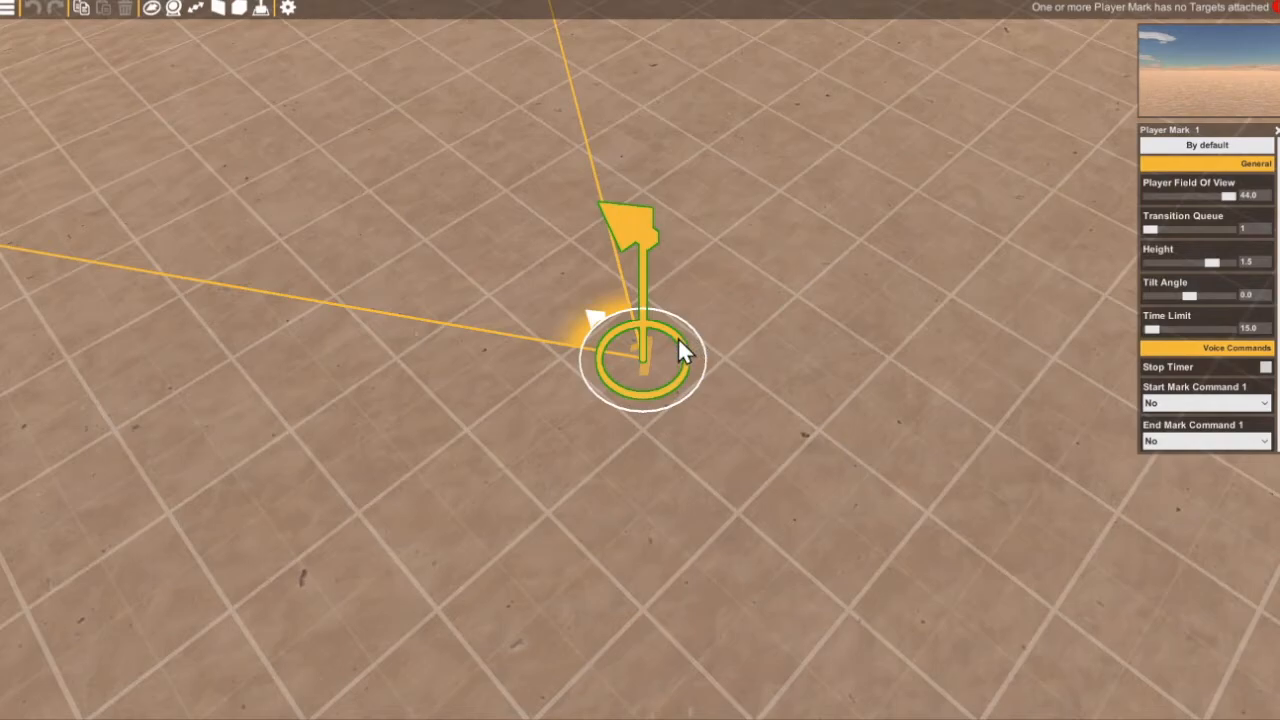
click(1265, 408)
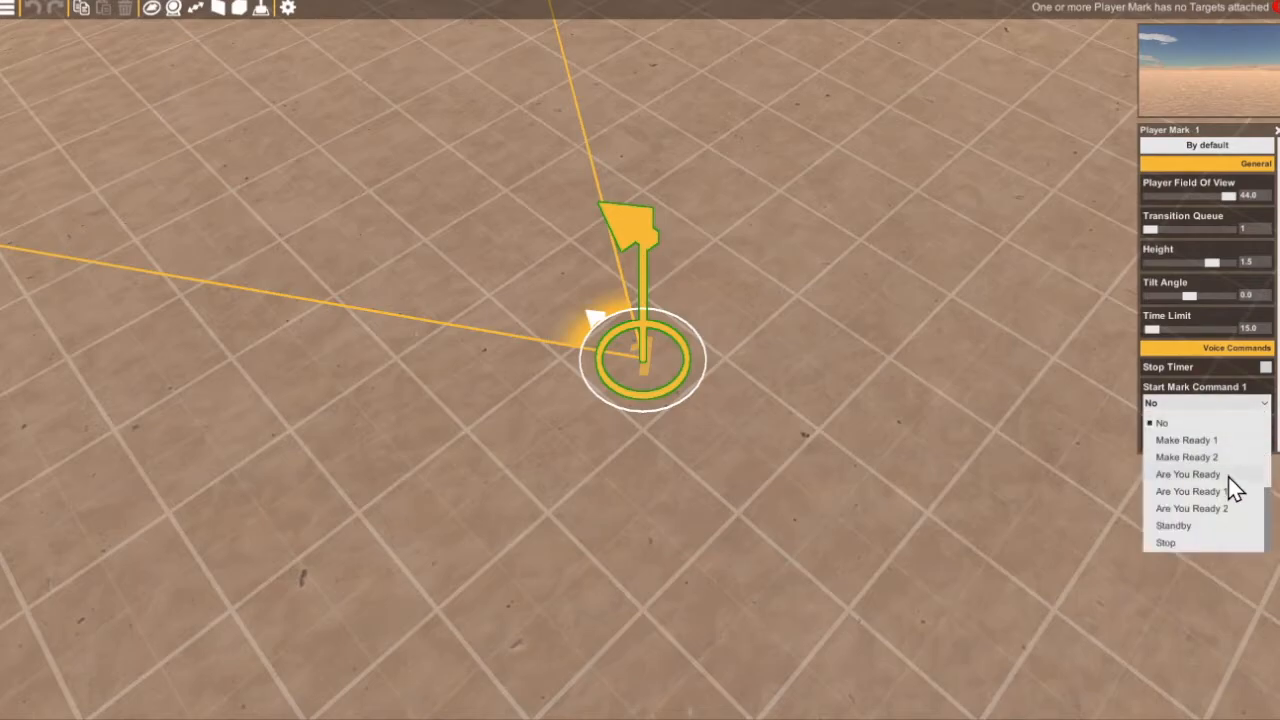
click(1229, 476)
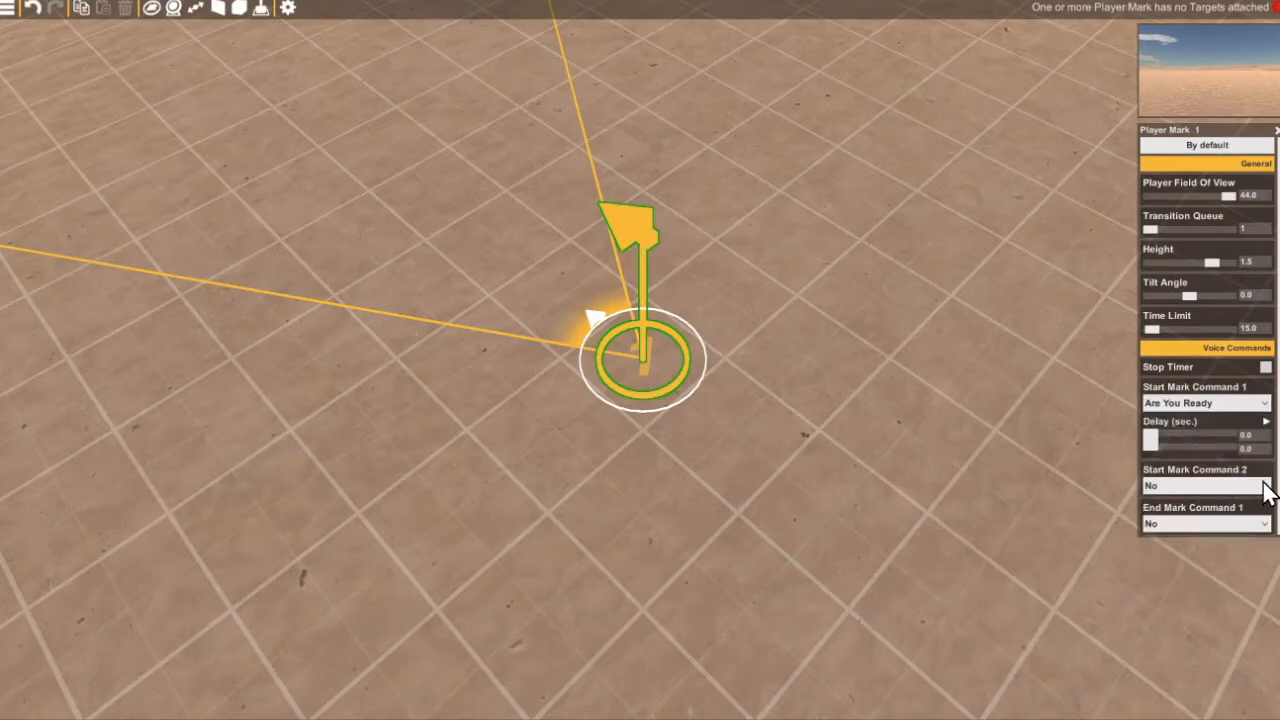
click(1262, 488)
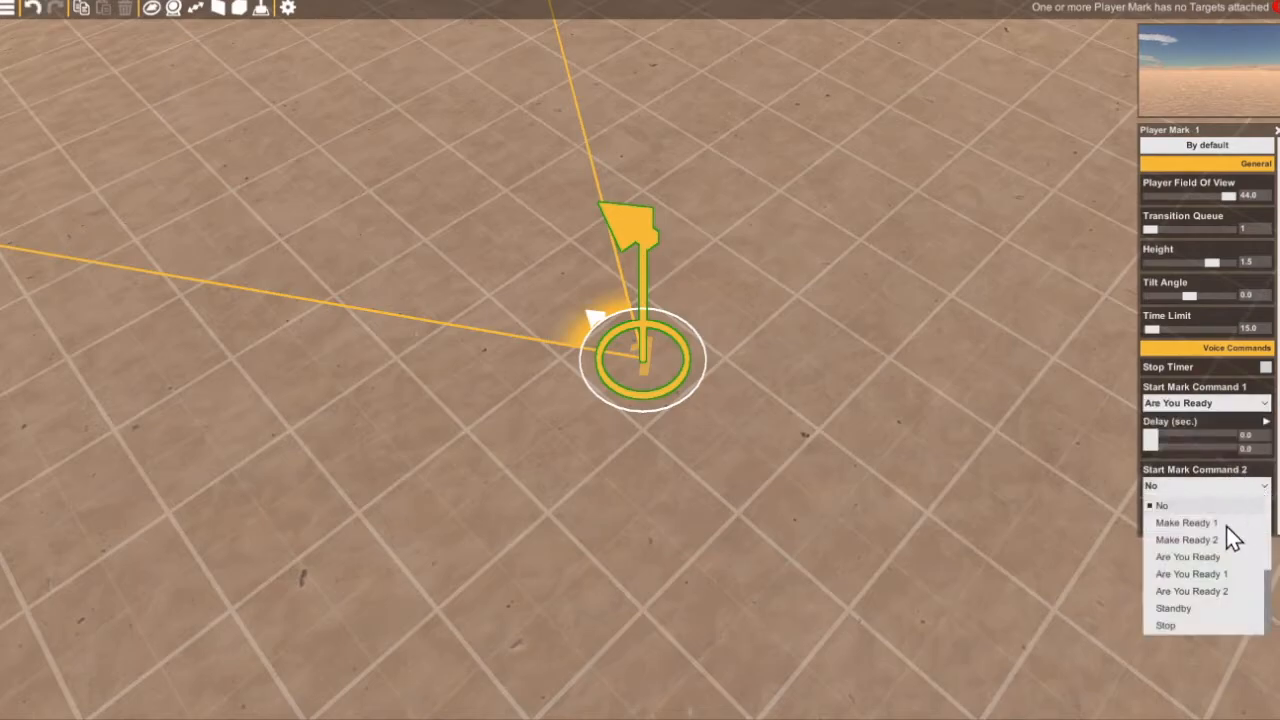
click(1200, 606)
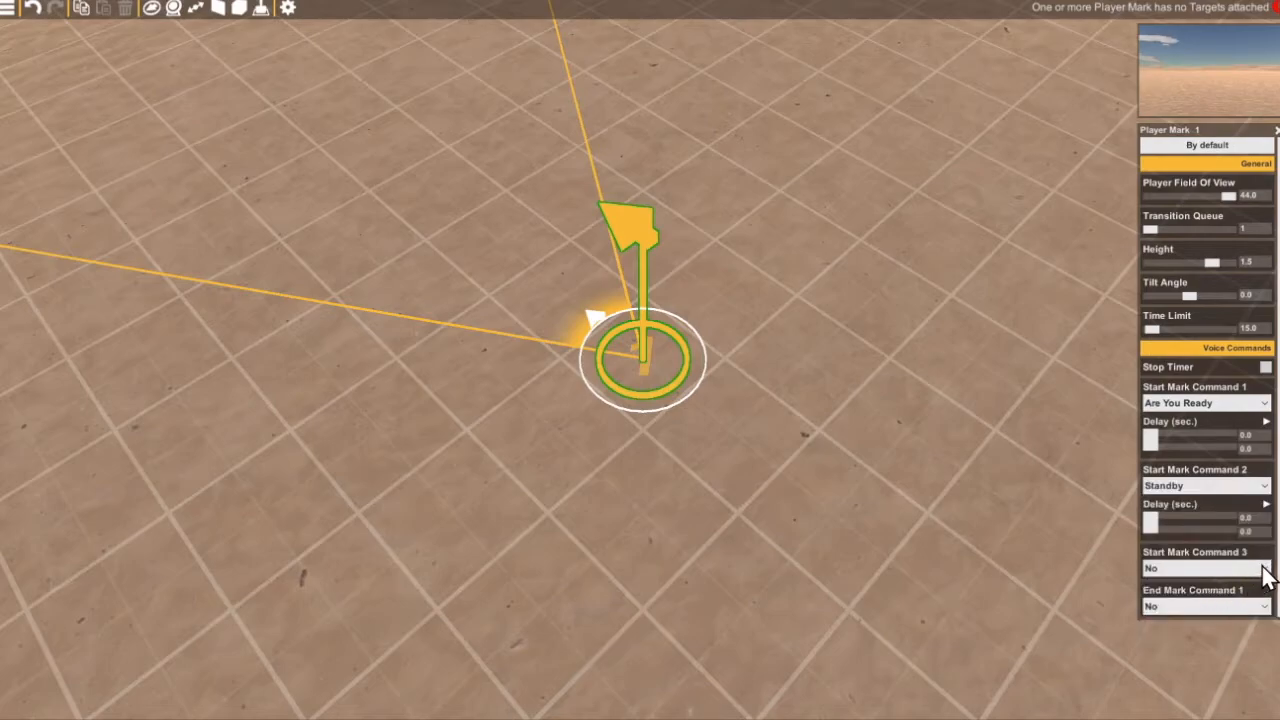
click(1264, 570)
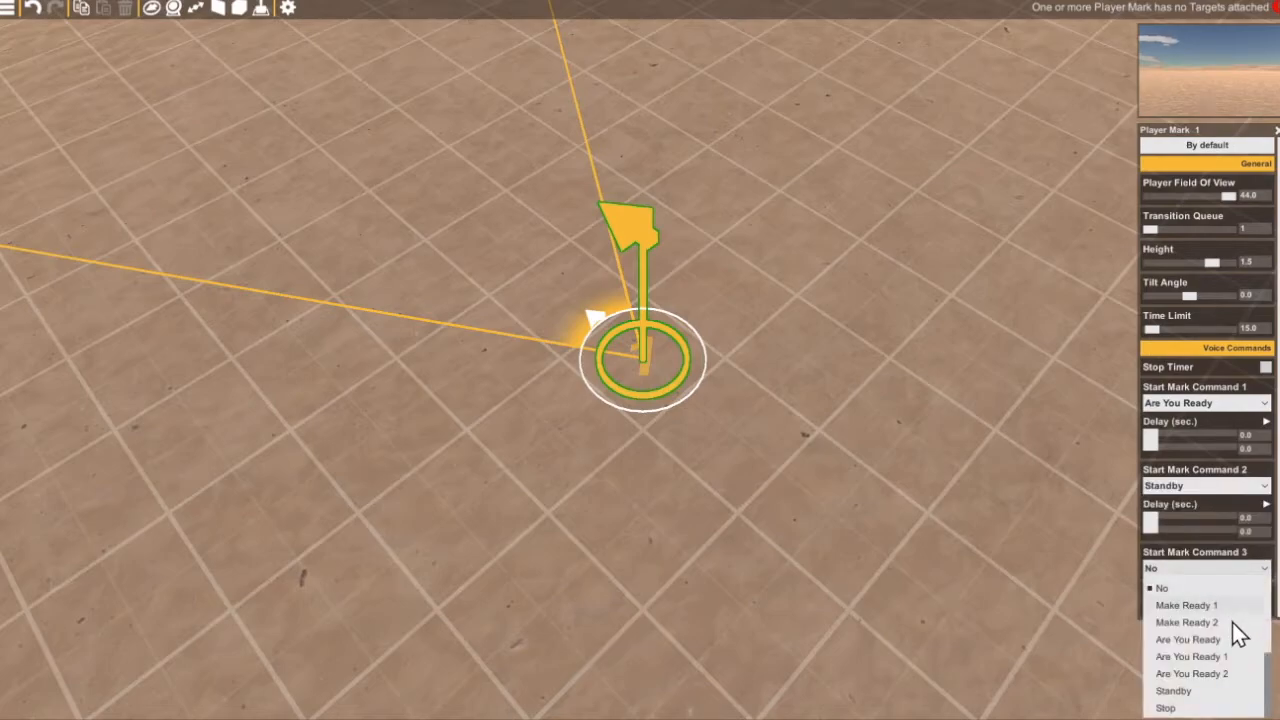
scroll(1232, 622, down, 3)
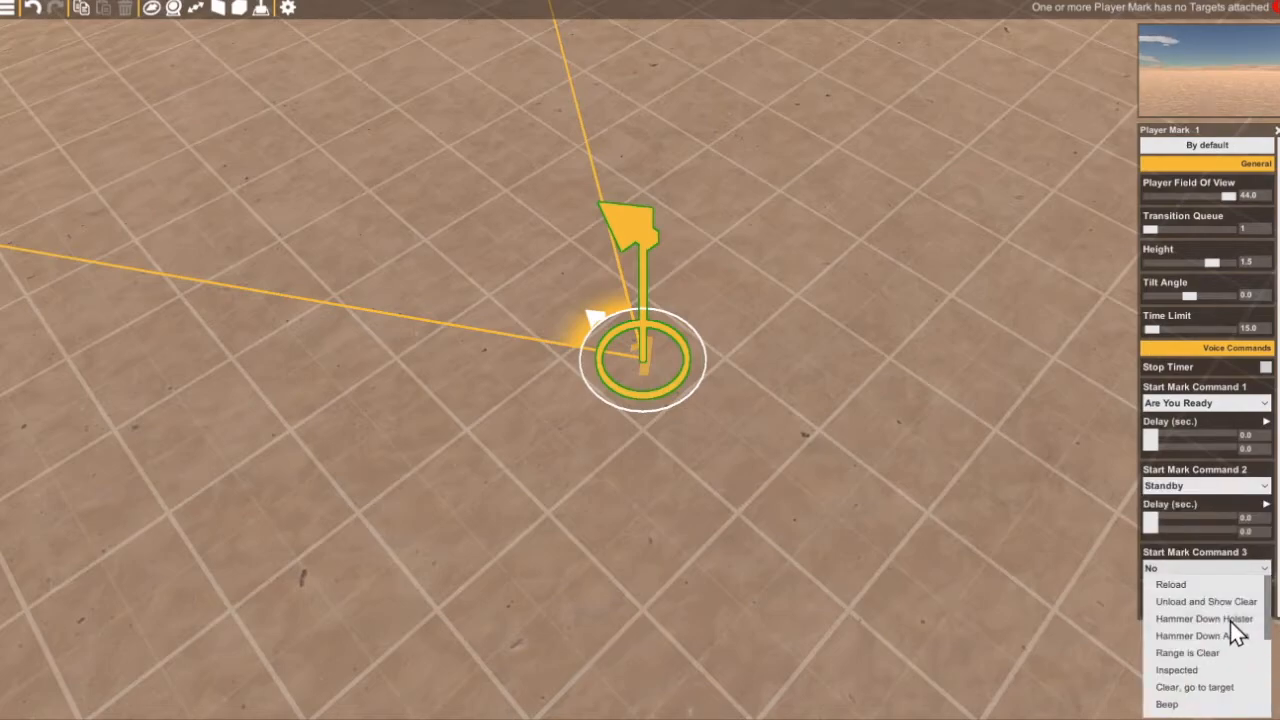
click(1190, 705)
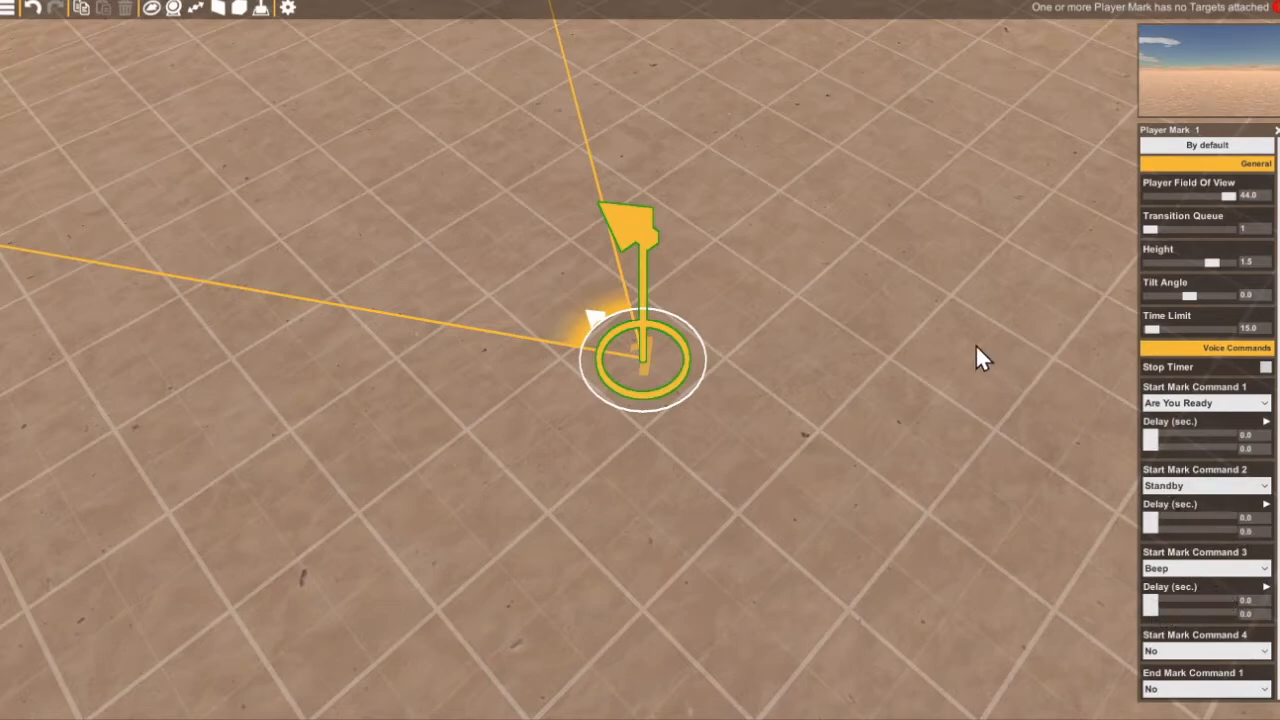
click(959, 310)
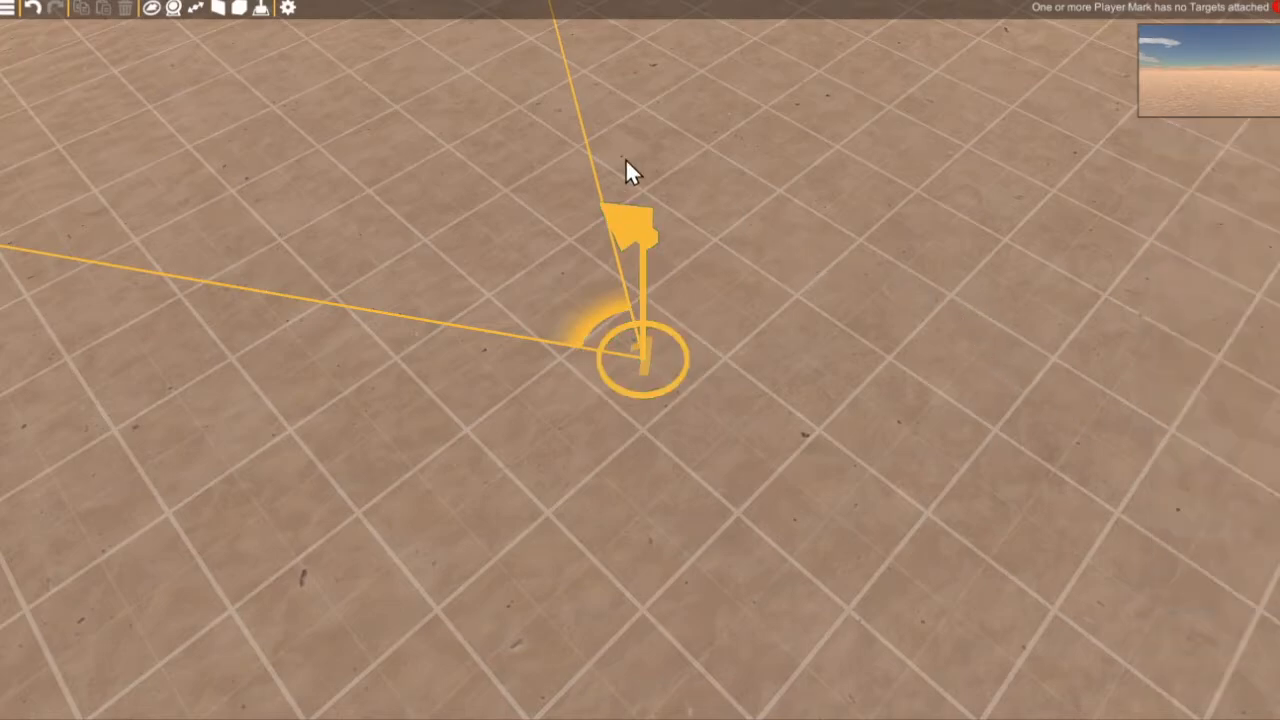
Allow exercise repeat in the exercise parameters and review the remaining equipment, ballistics and visual settings.
click(288, 8)
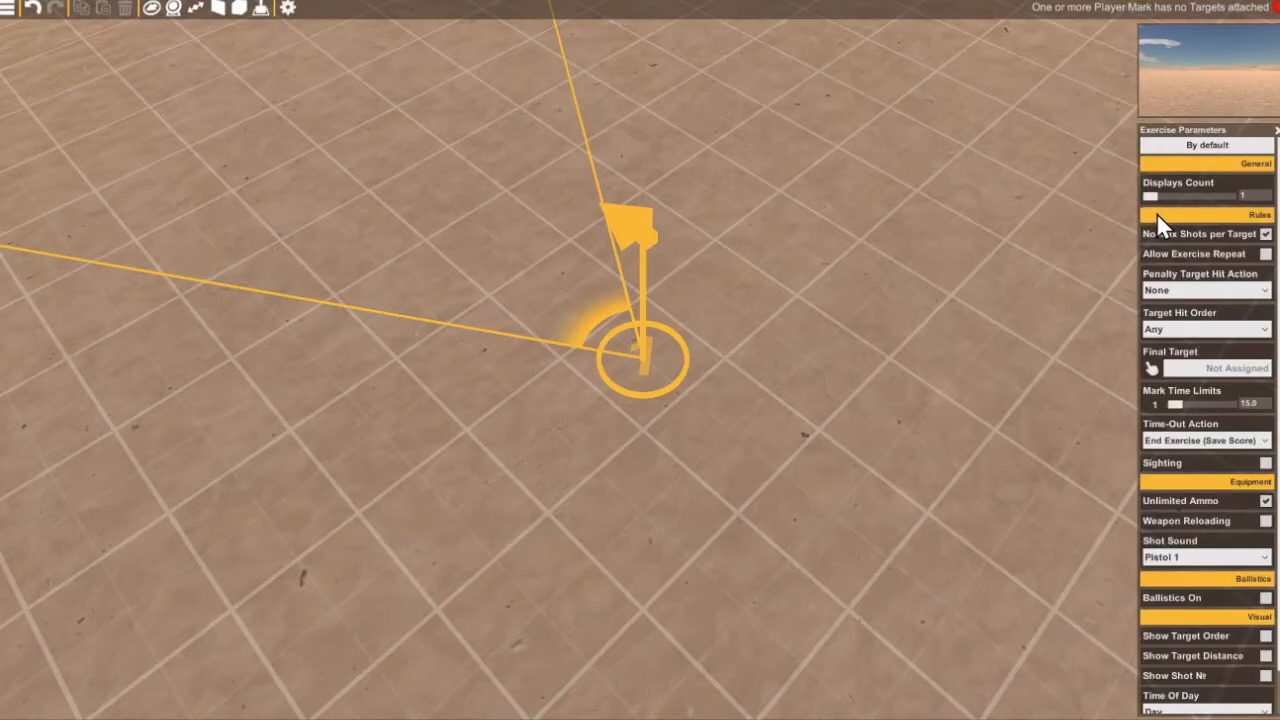
click(1265, 255)
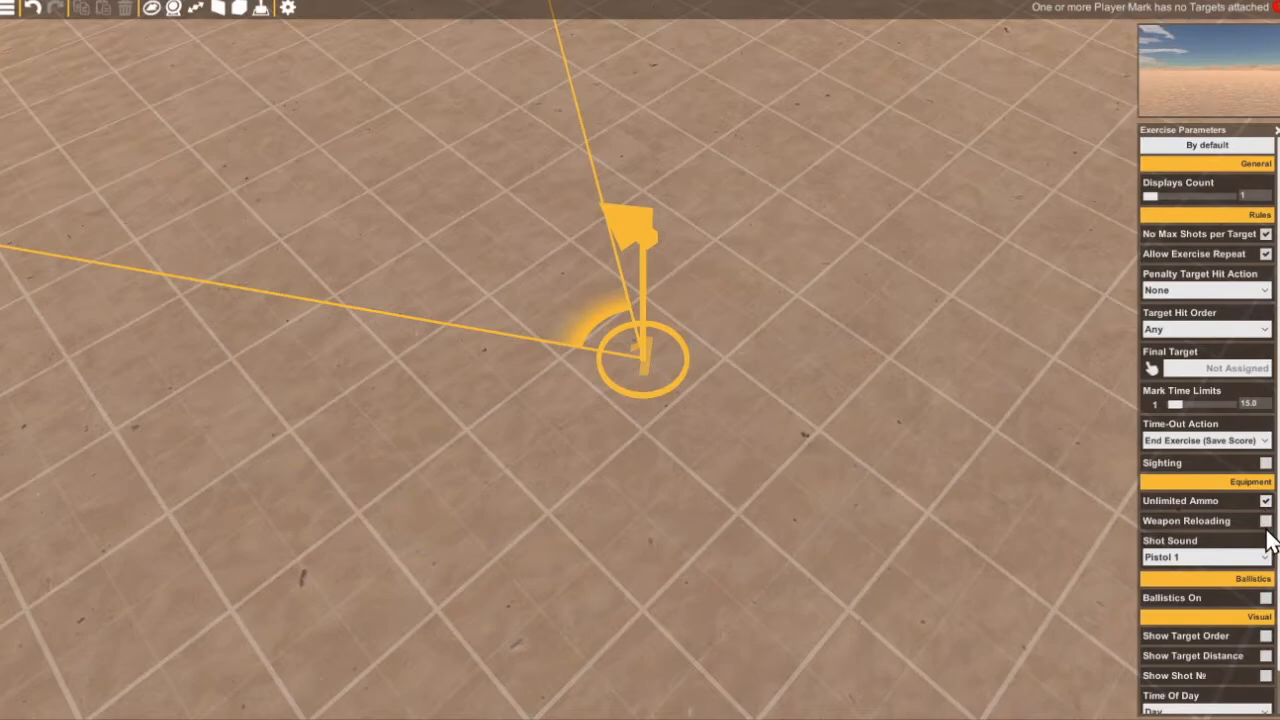
scroll(1241, 556, down, 1)
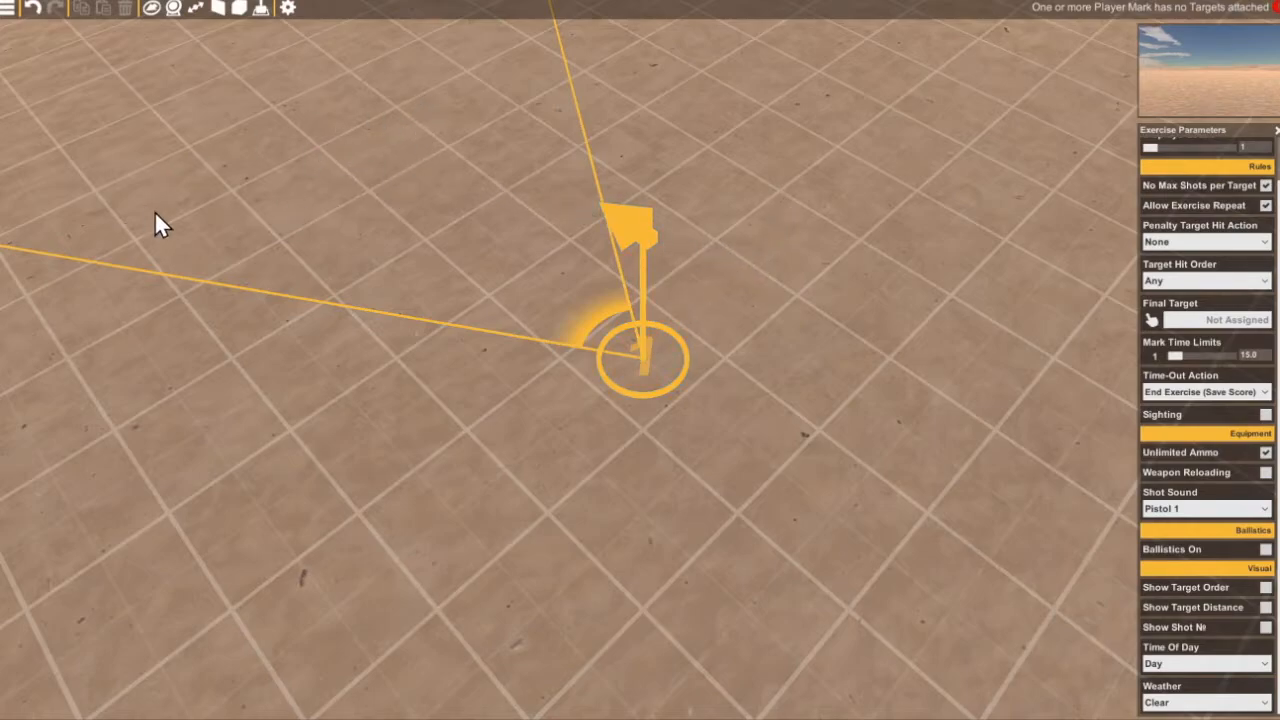
Browse the available targets and place an IPSC Metric Target within the player mark's field of view, at a distance of about 4.5.
click(174, 10)
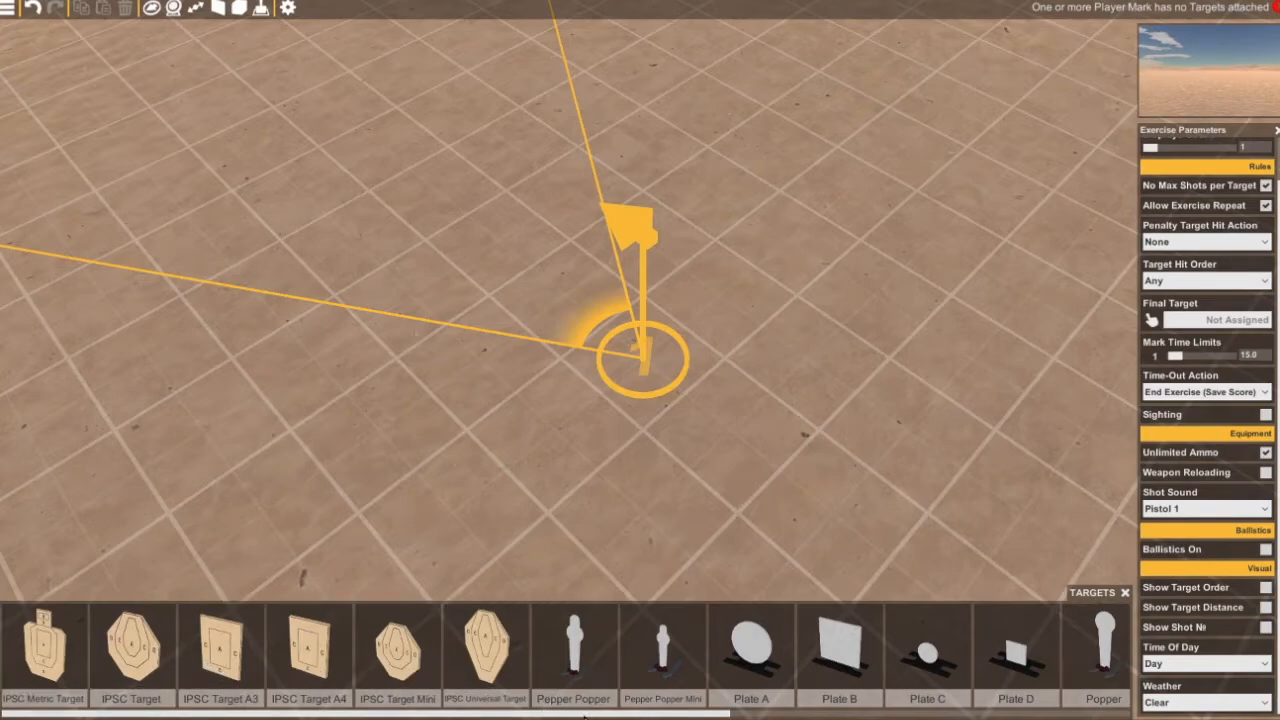
drag(590, 716, 943, 716)
drag(835, 716, 985, 716)
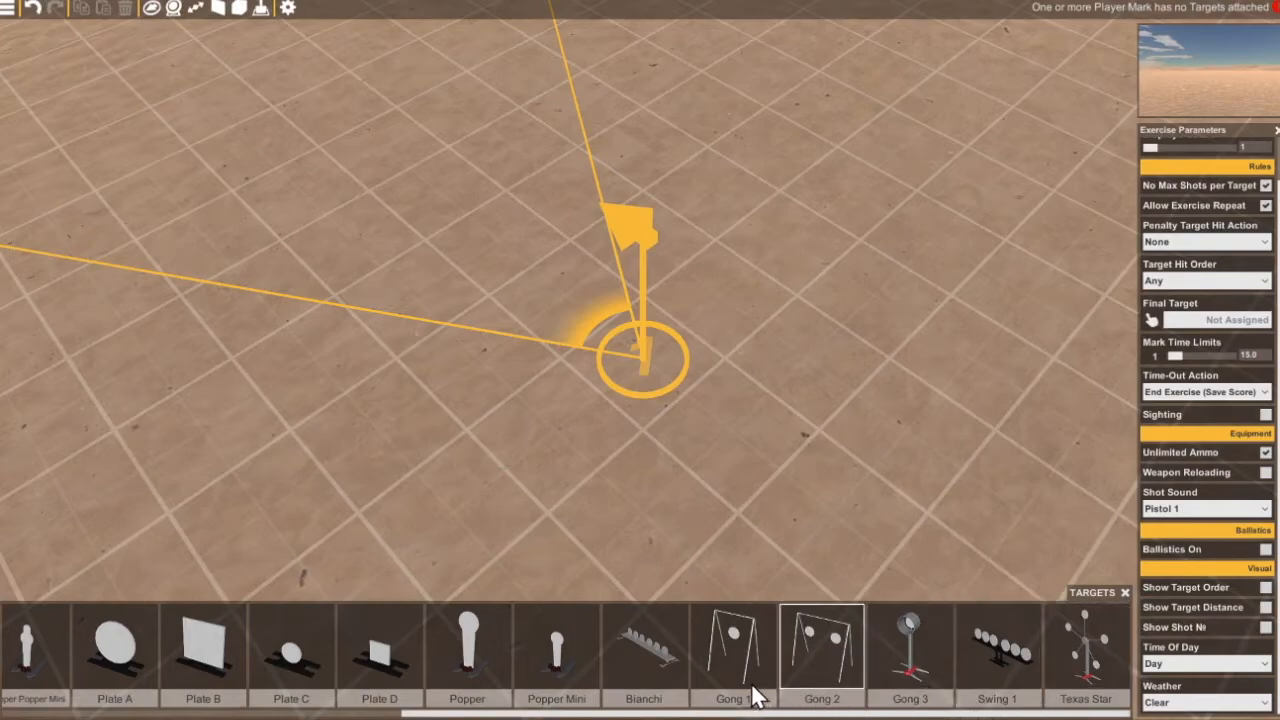
drag(640, 714, 160, 714)
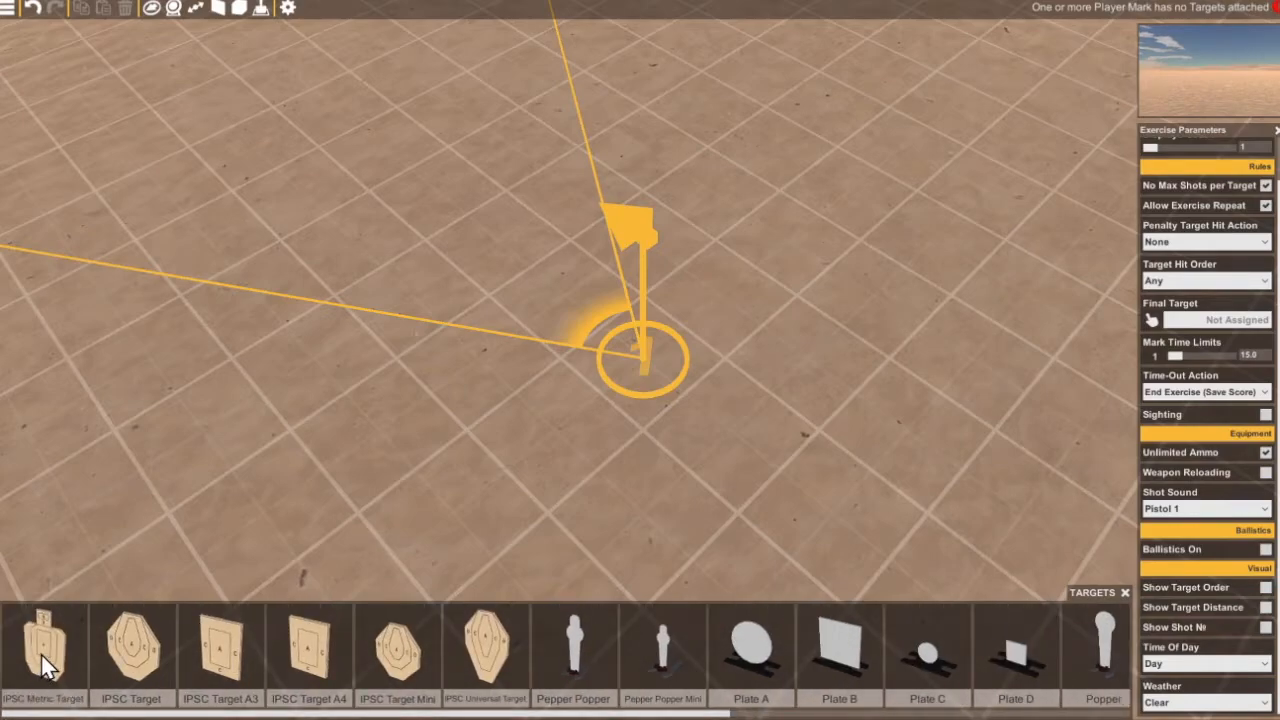
click(45, 668)
drag(41, 655, 336, 136)
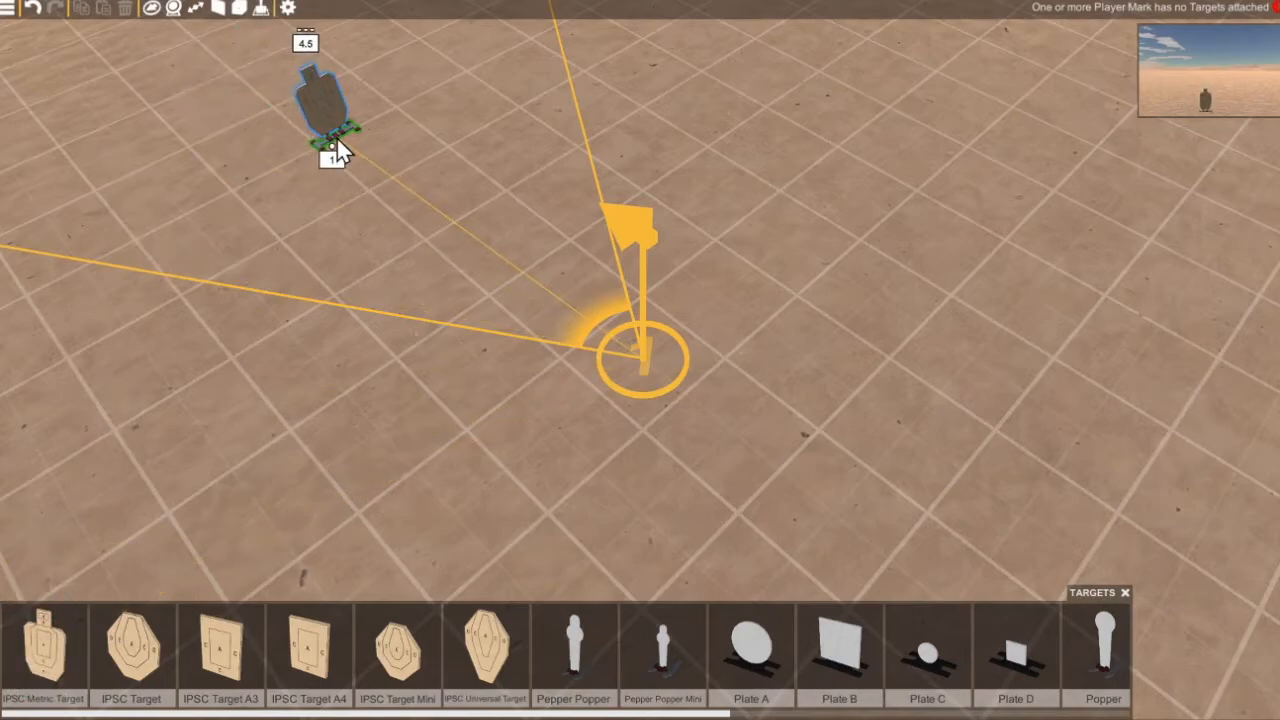
Set the IPSC Metric Target's height to 0.9 and its tilt angle to 5.
click(338, 136)
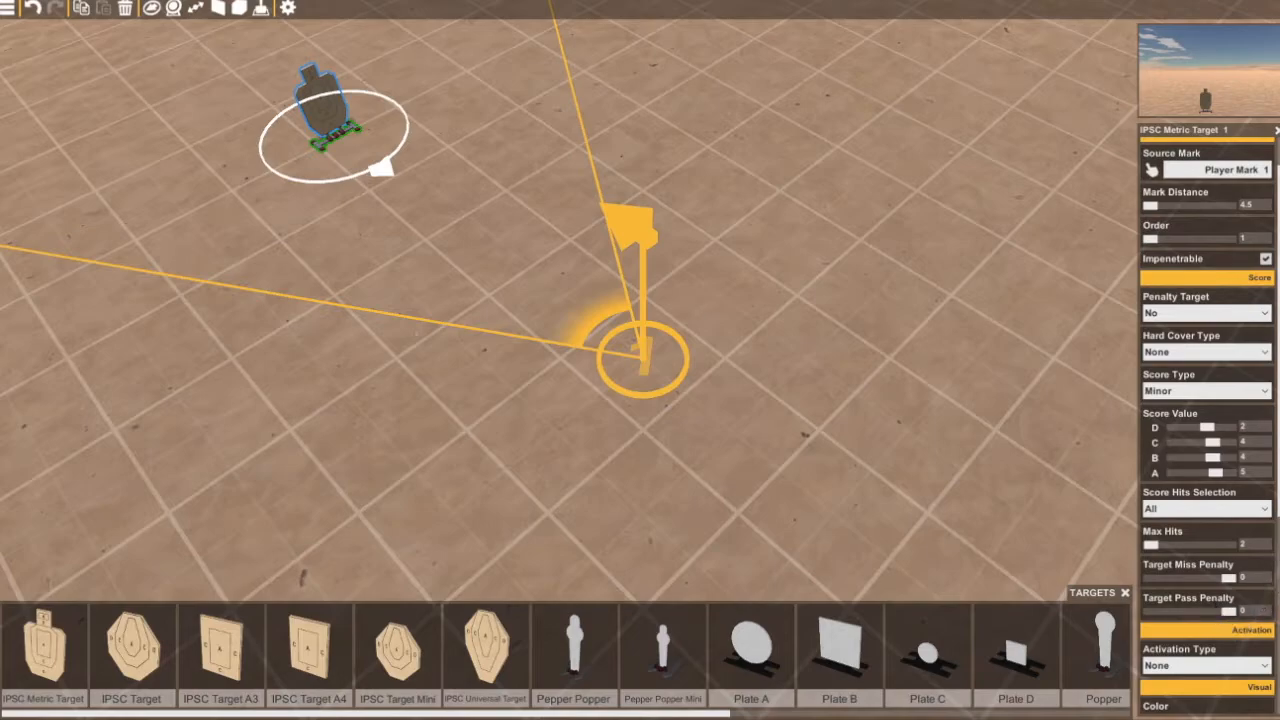
scroll(1208, 425, down, 5)
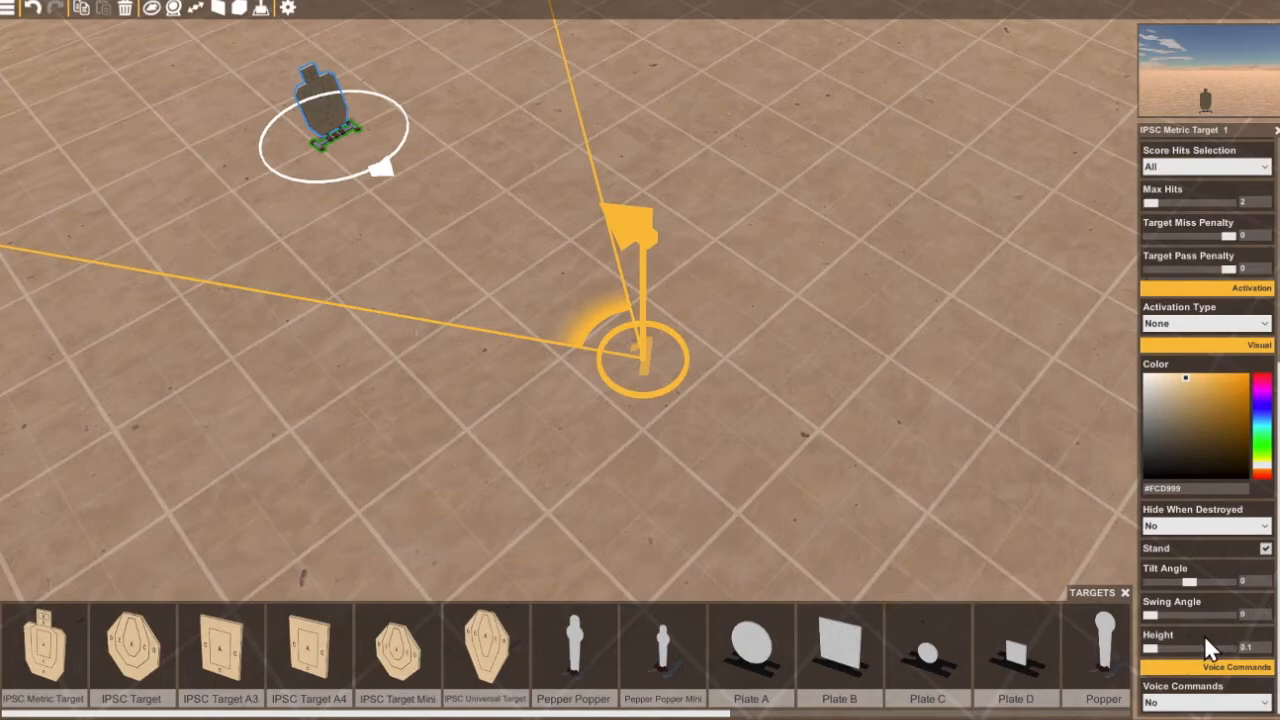
drag(1151, 649, 1190, 652)
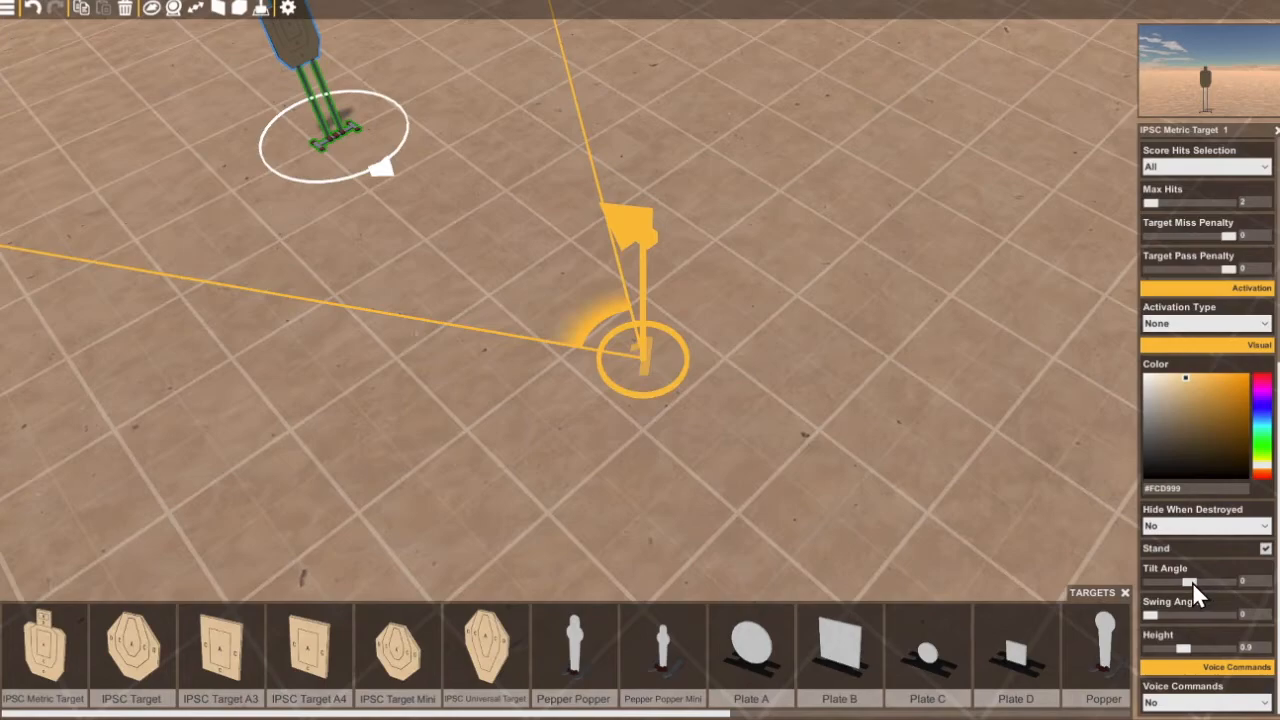
mouse_move(1192, 581)
mouse_down()
mouse_move(1169, 581)
mouse_move(1197, 580)
mouse_up()
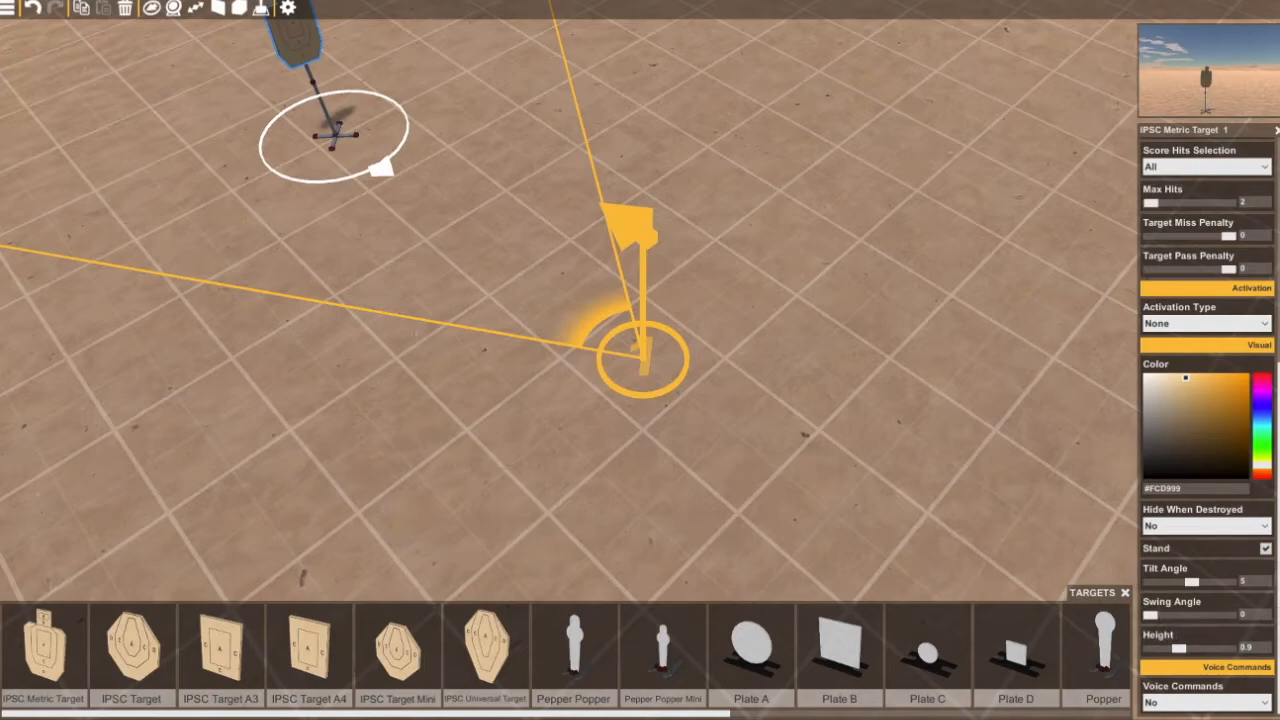
Set the IPSC Metric Target's score hits selection to Best.
scroll(1209, 420, up, 5)
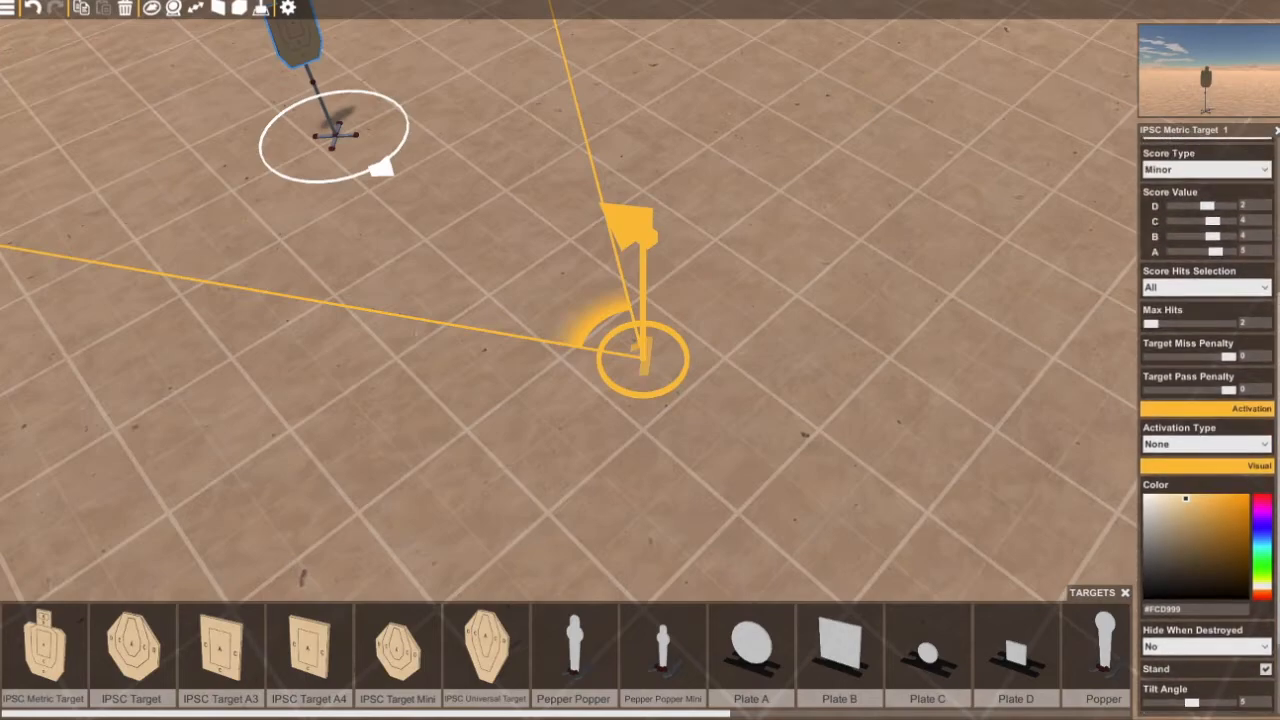
scroll(1209, 420, up, 3)
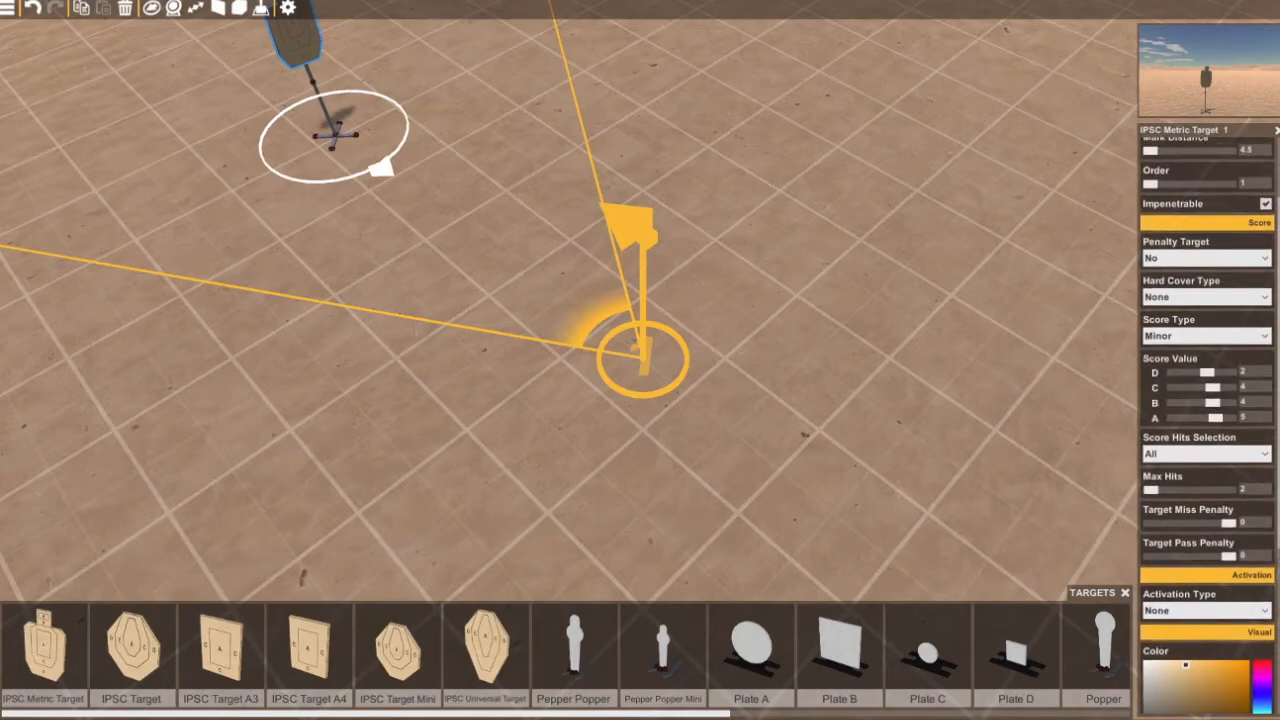
click(1263, 455)
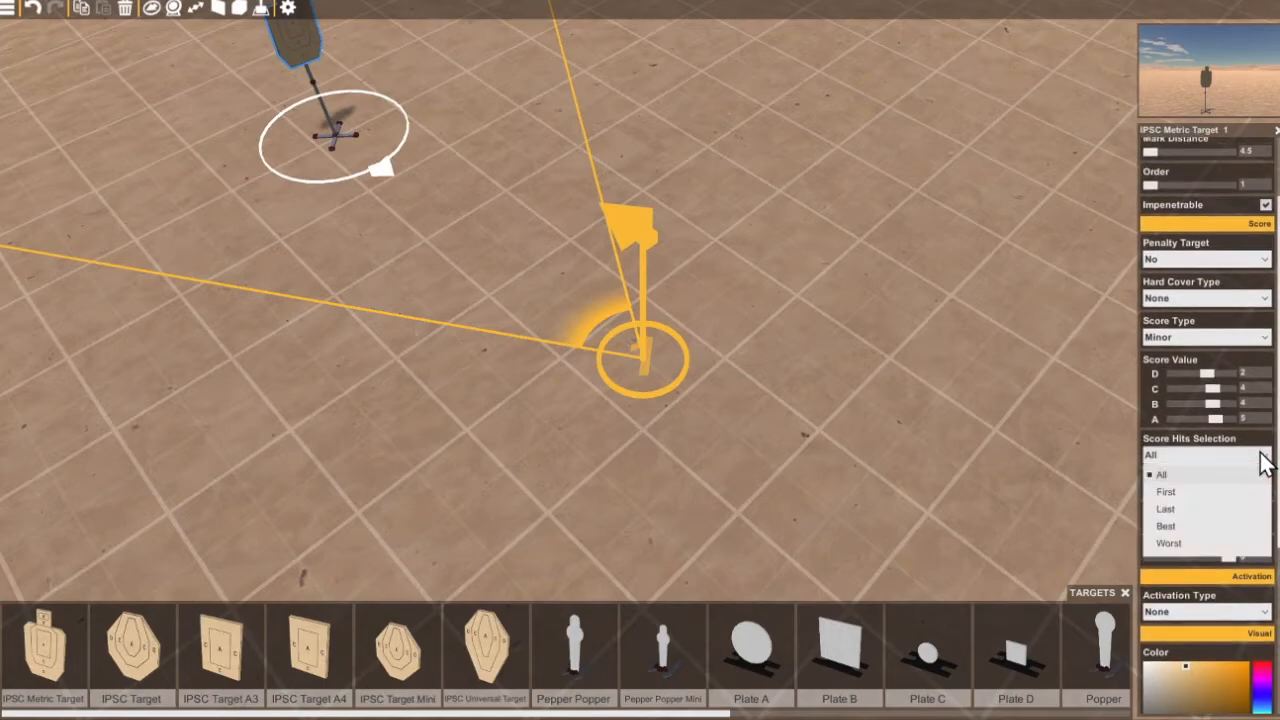
click(1204, 528)
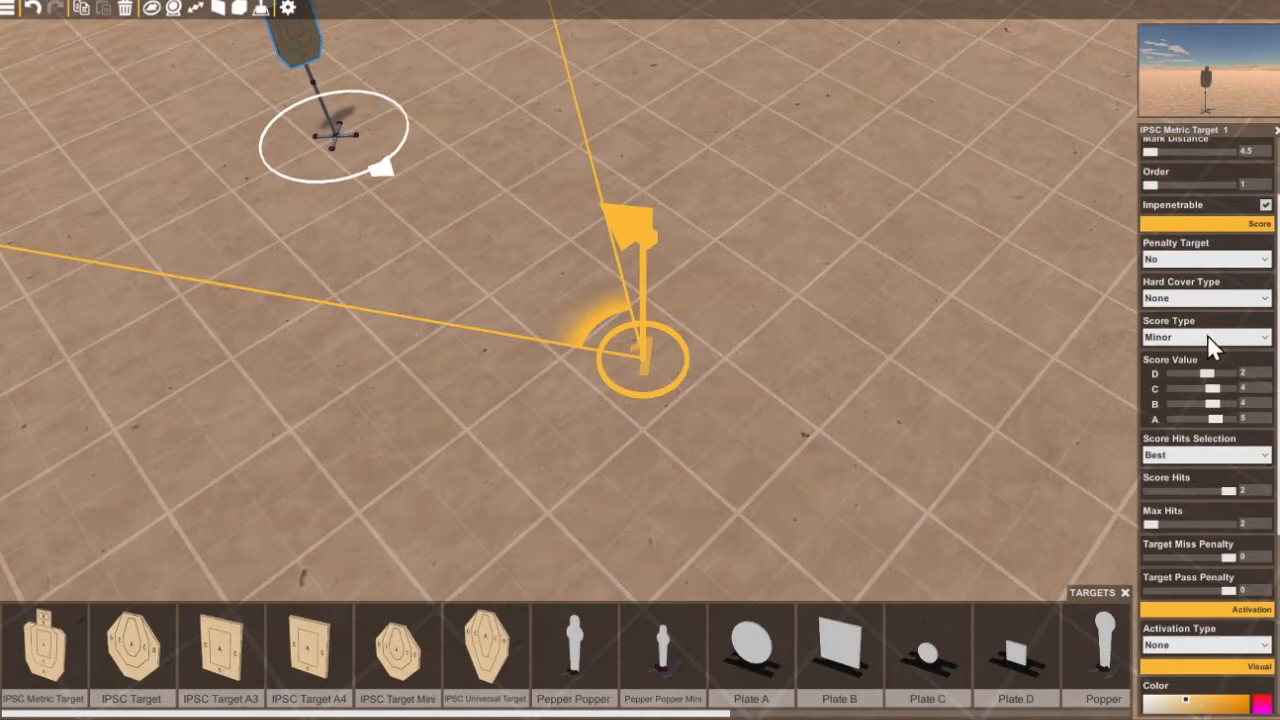
Try hard cover Types 1 through 5 in turn on the IPSC Metric Target.
click(1260, 306)
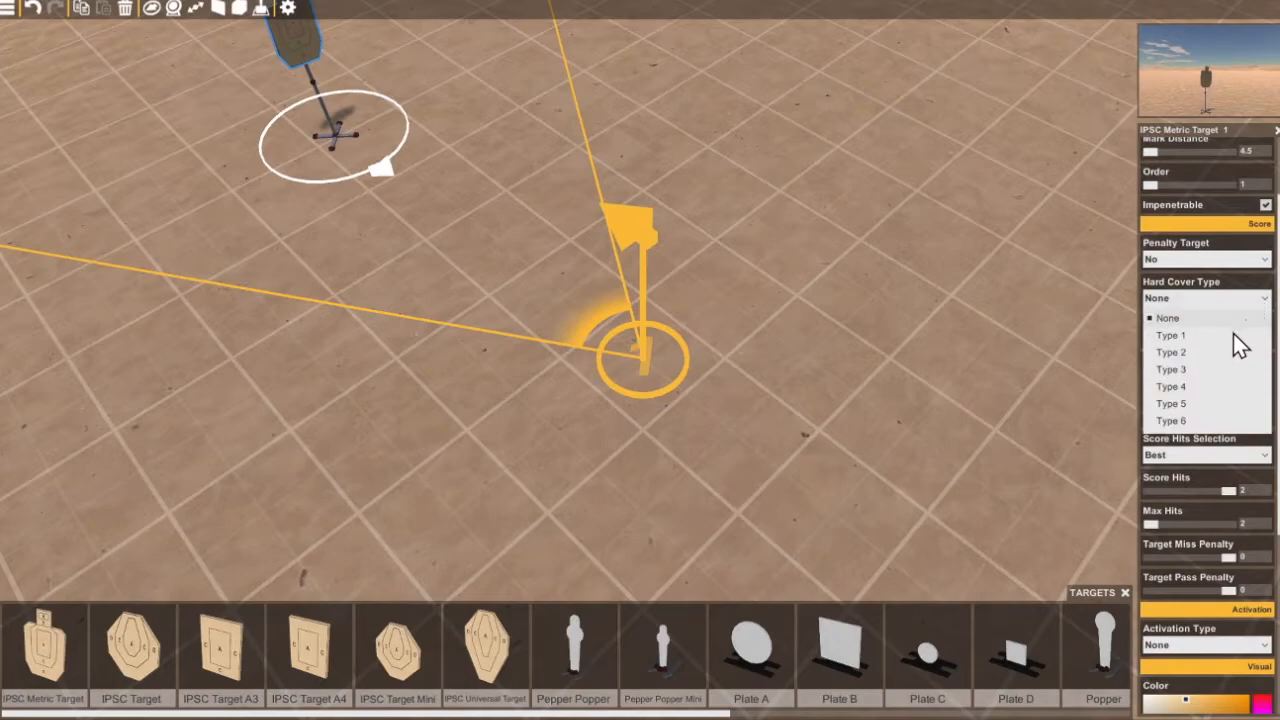
click(1233, 335)
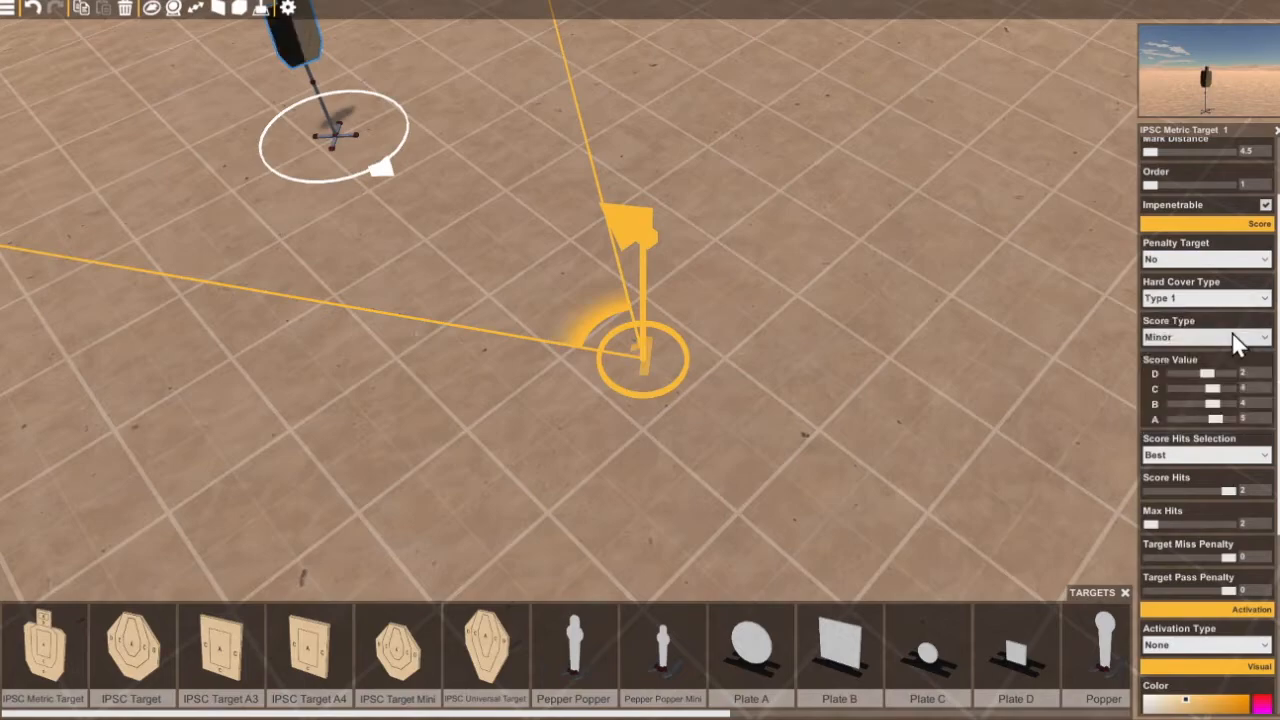
click(1237, 299)
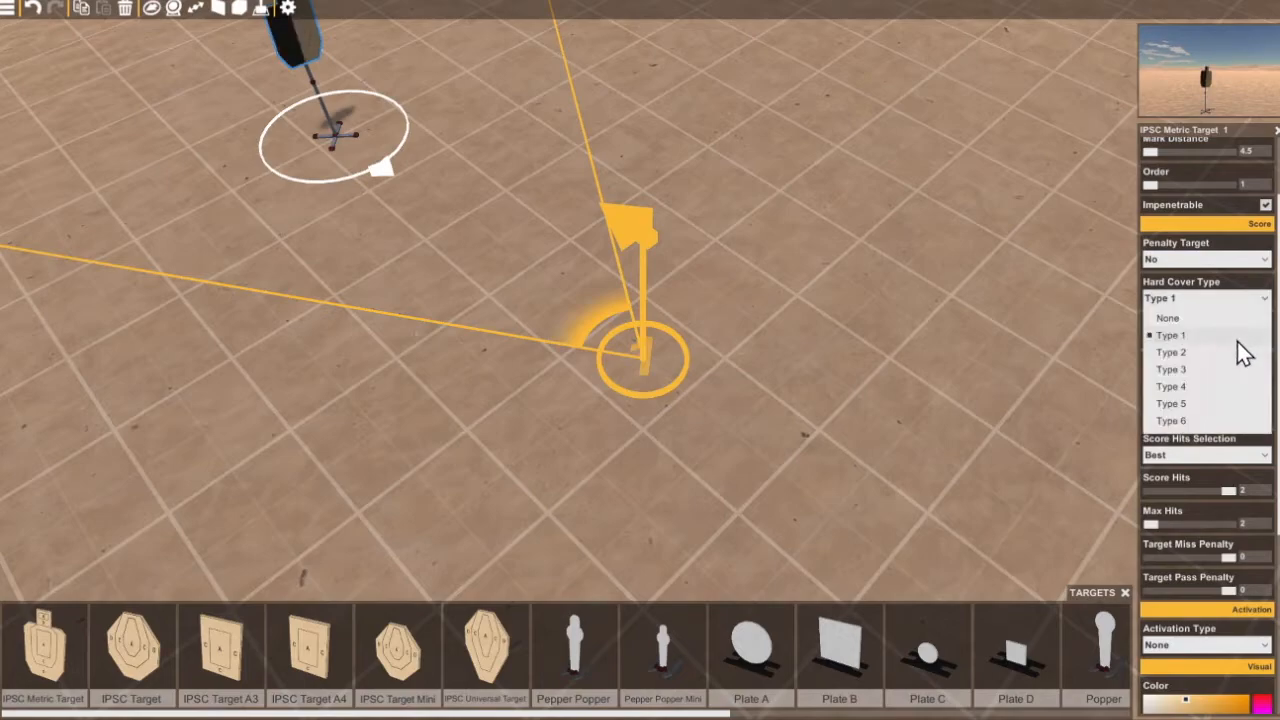
click(1237, 352)
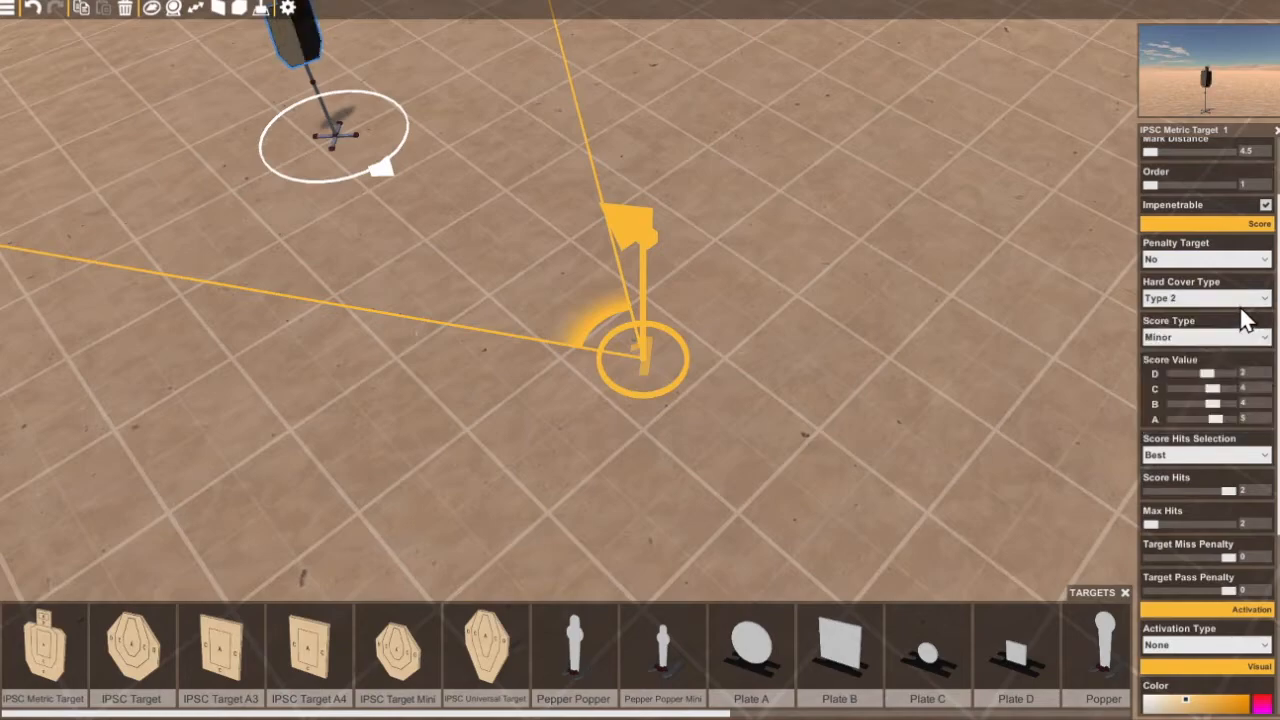
click(1244, 300)
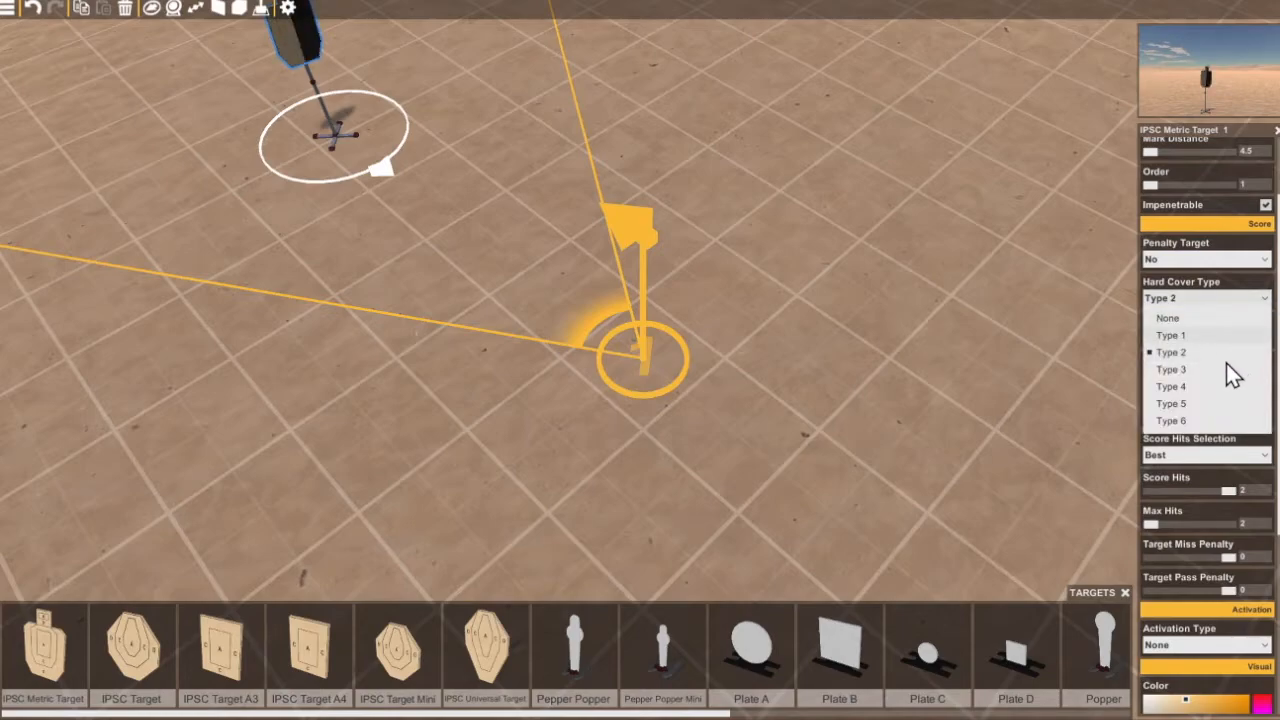
click(1220, 372)
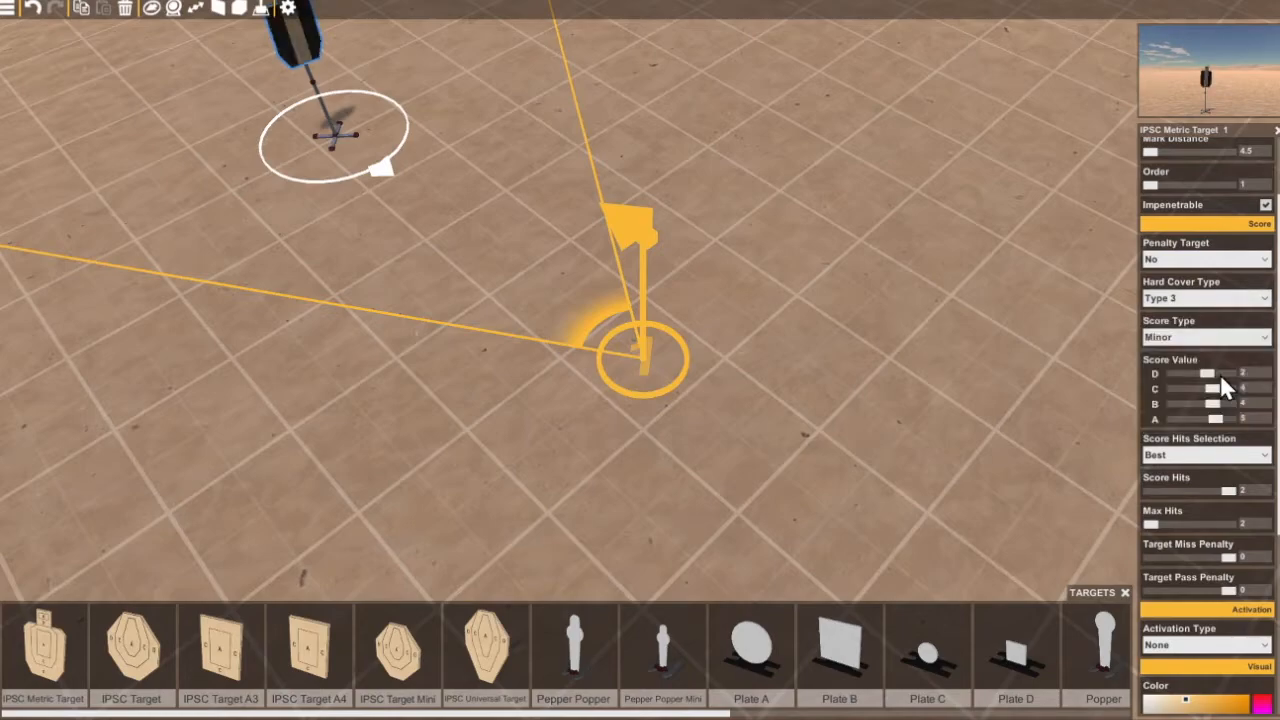
click(1248, 300)
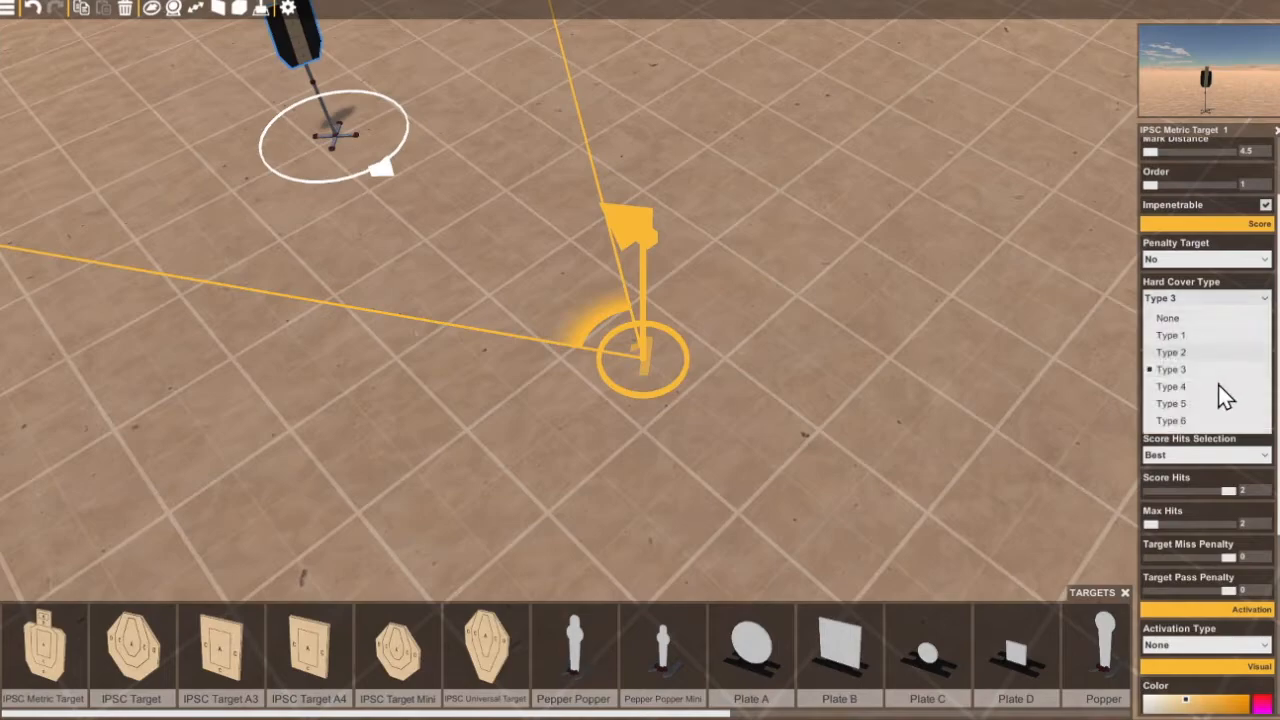
click(1217, 390)
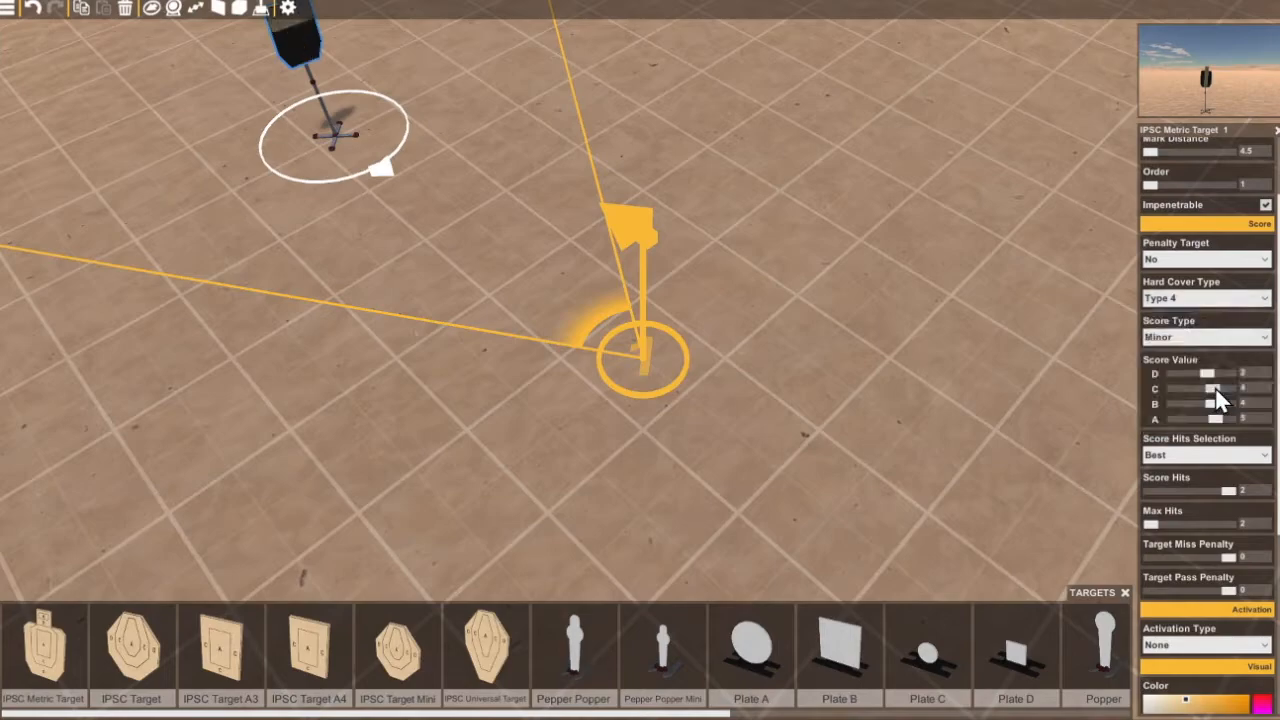
click(1248, 299)
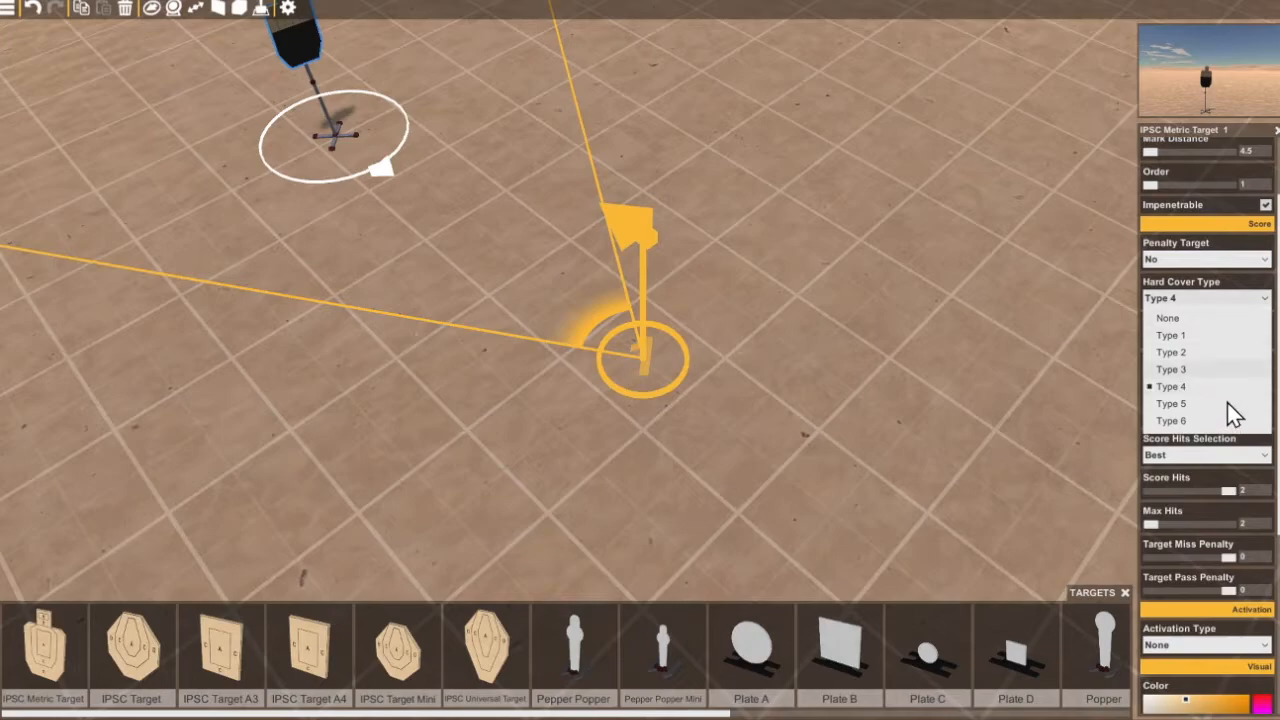
click(1217, 404)
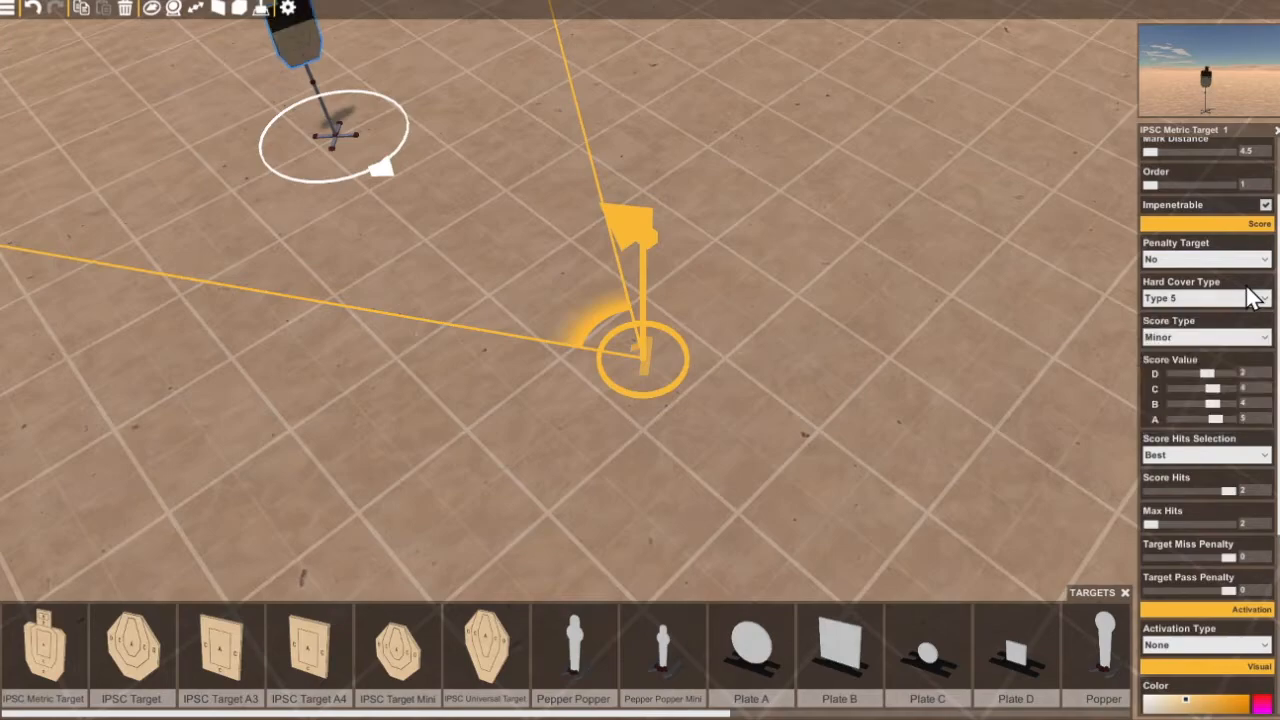
Set the IPSC Metric Target's hard cover type to Type 6.
click(1246, 300)
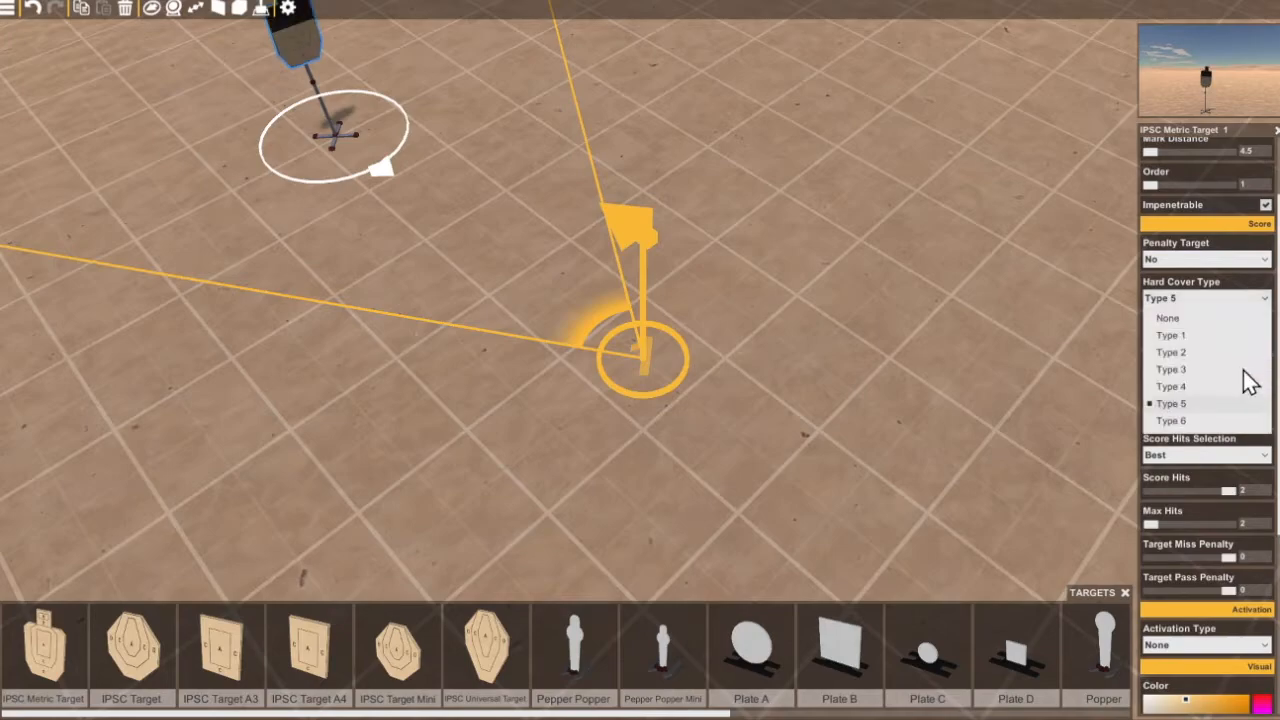
click(1233, 422)
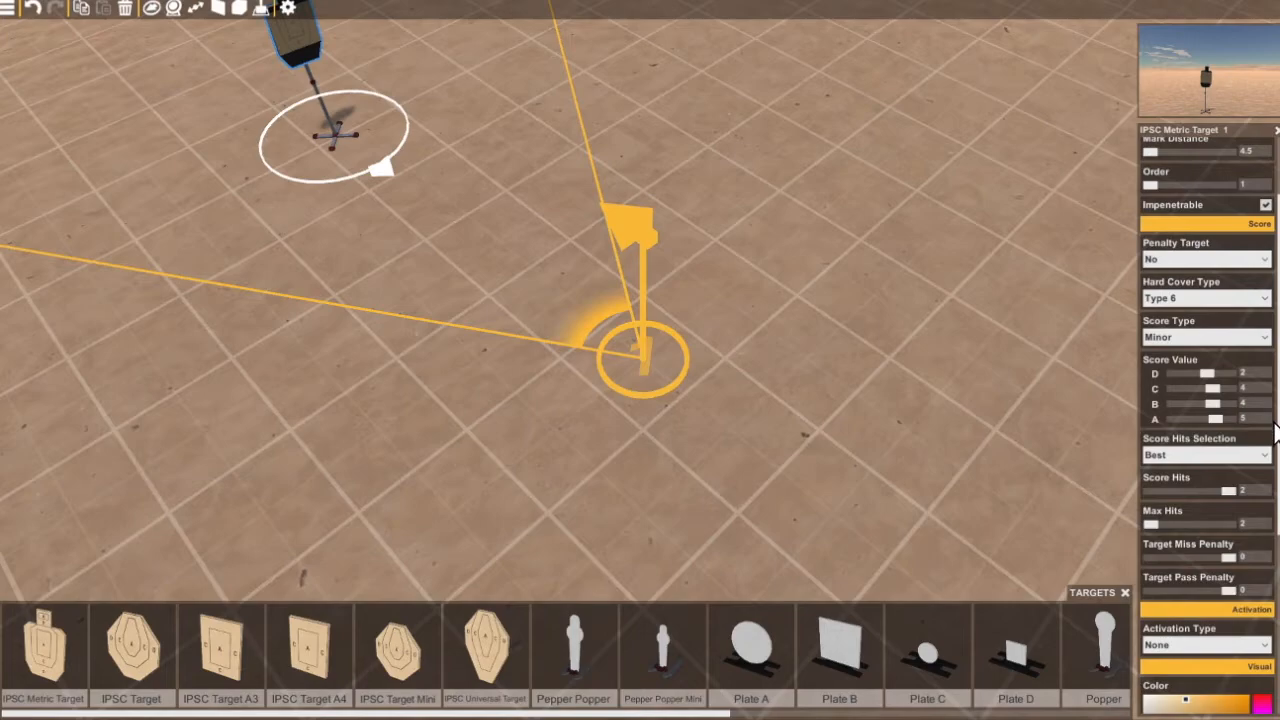
scroll(1208, 425, up, 2)
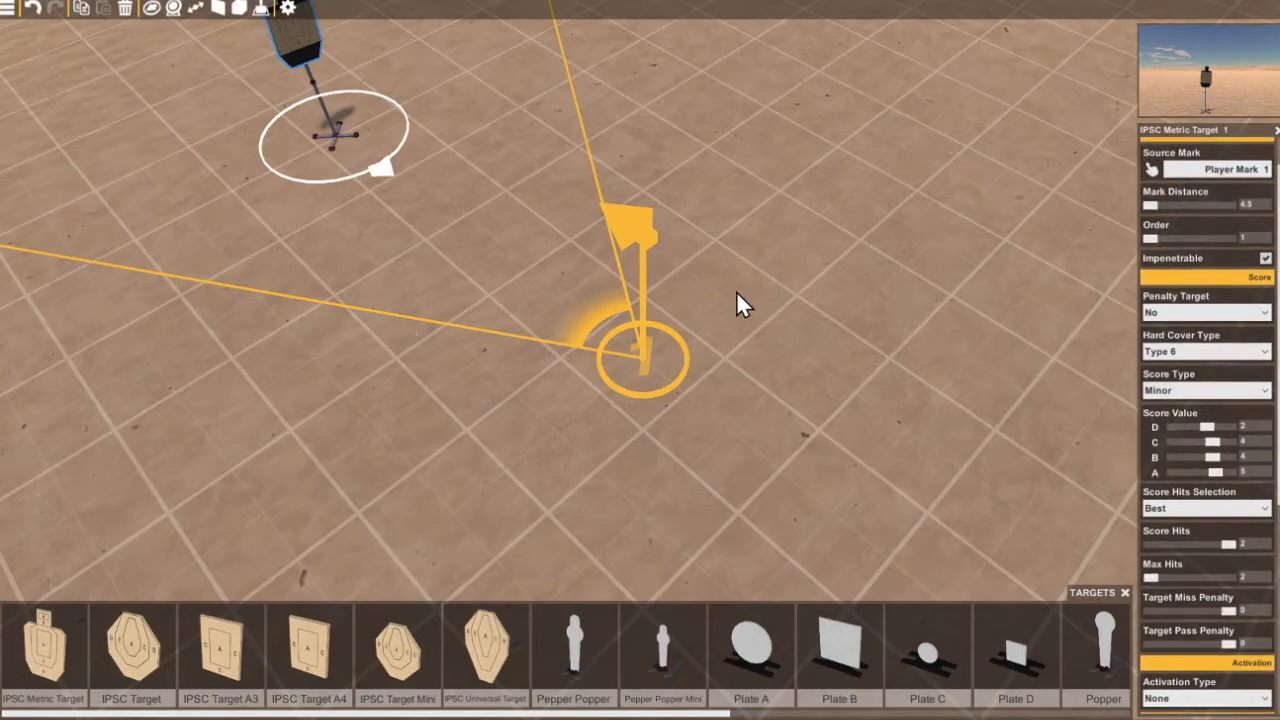
Move the IPSC Metric Target within the field of view to a distance of about 5.3 from the player mark.
scroll(737, 293, down, 3)
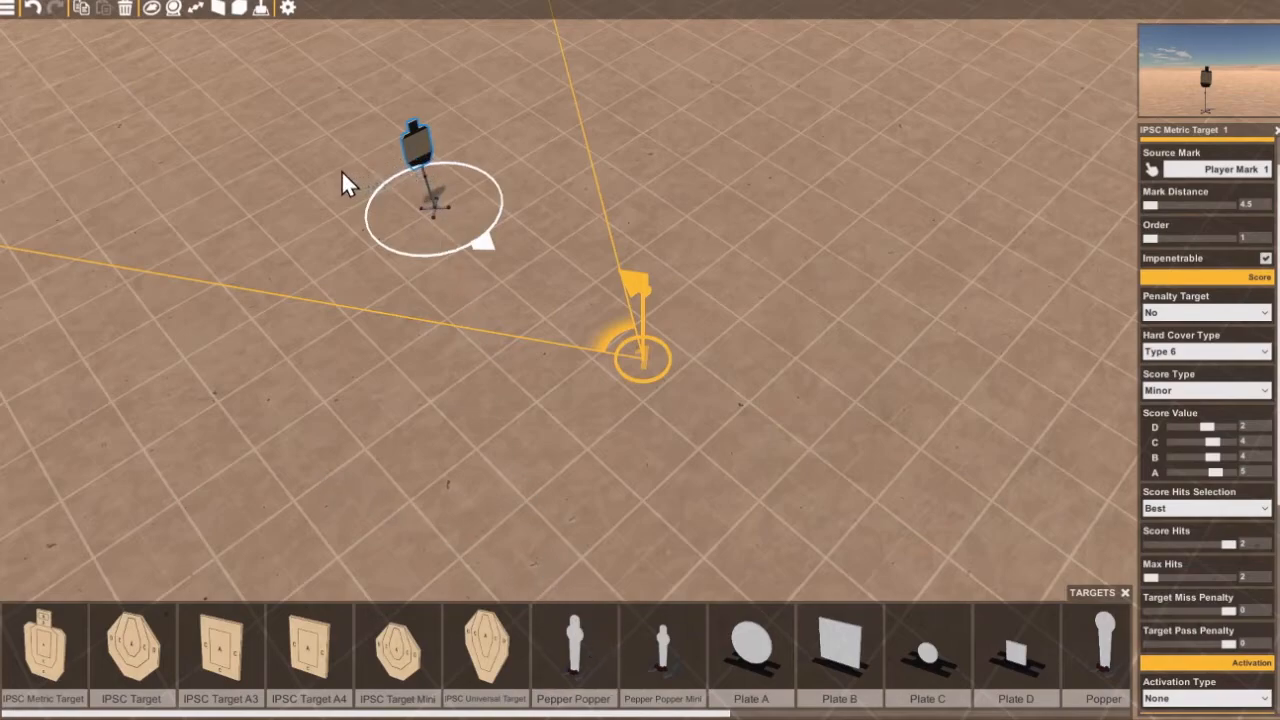
click(409, 142)
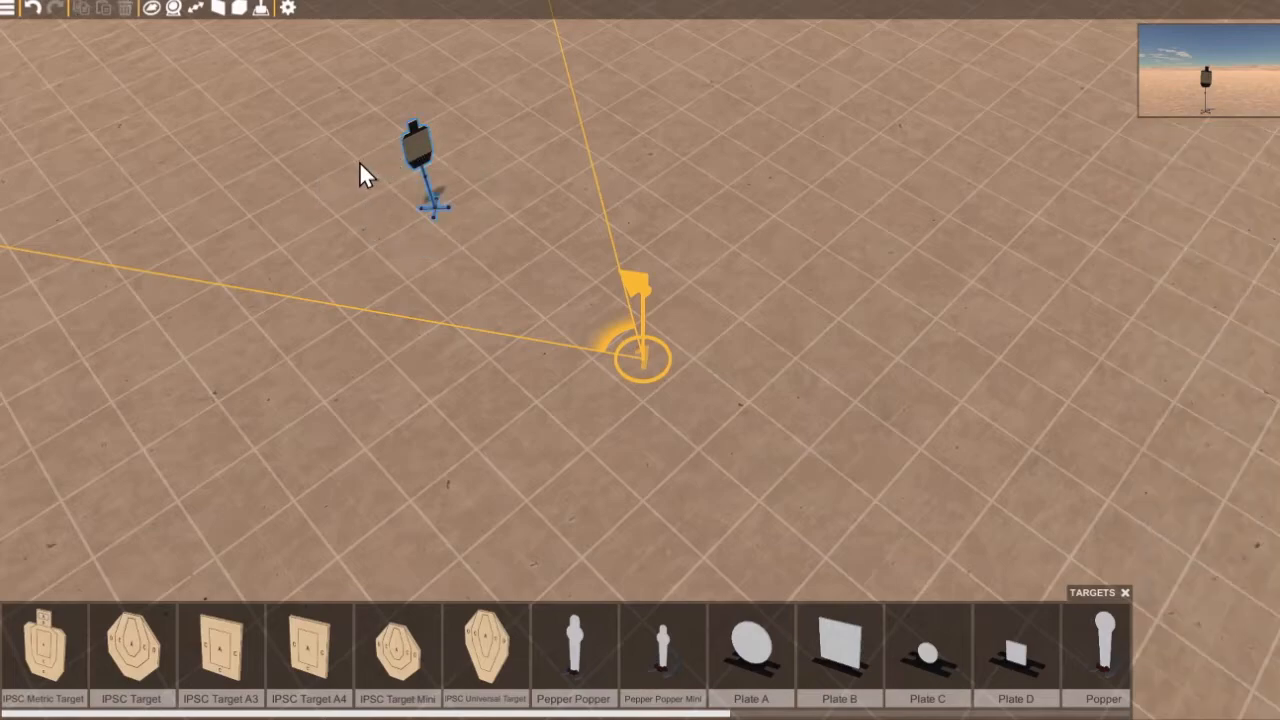
click(425, 155)
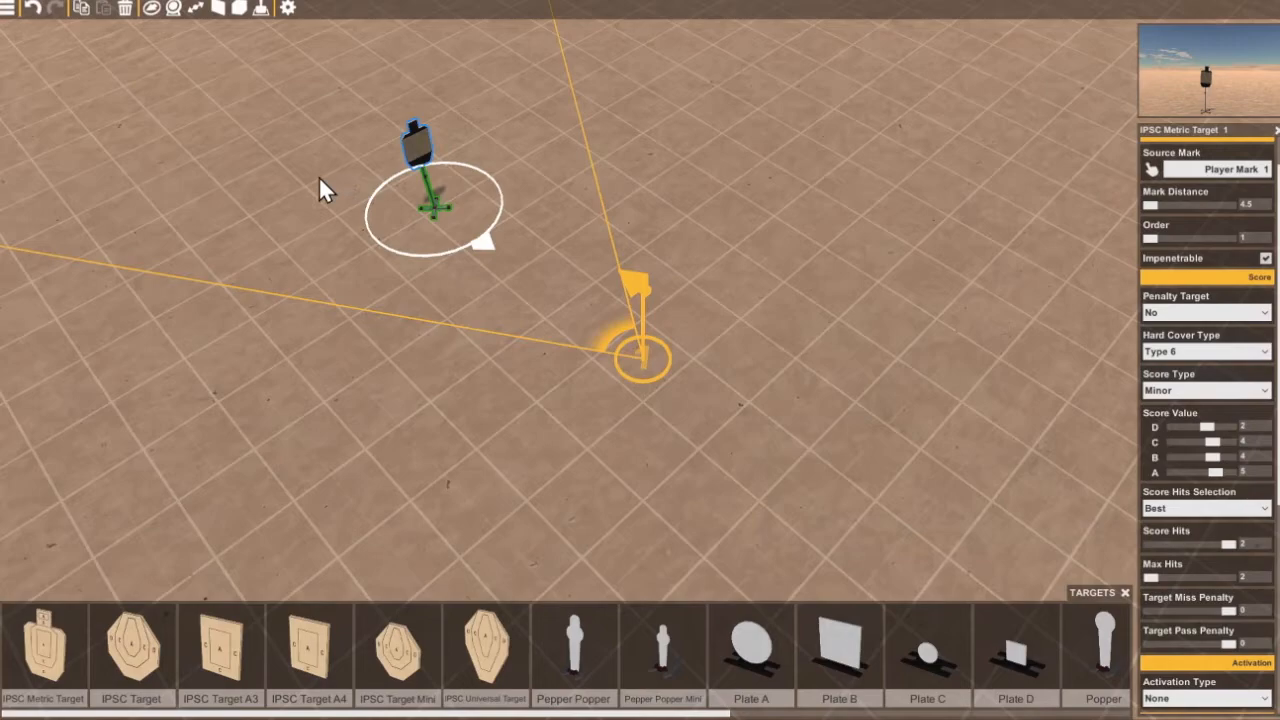
click(412, 140)
click(412, 140)
drag(415, 140, 355, 237)
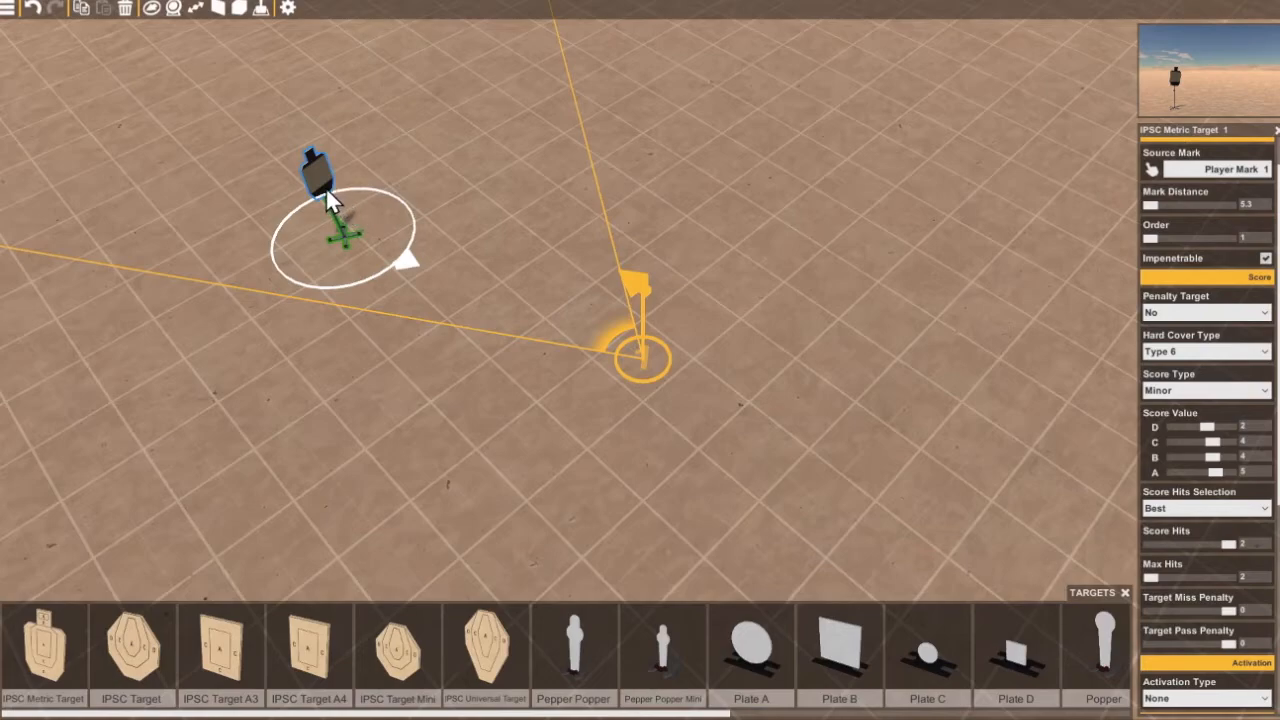
Copy the IPSC Metric Target, place the duplicate beside it at a distance of about 5.4, and set the duplicate's hard cover type to None.
key(ctrl+c)
click(376, 154)
key(ctrl+v)
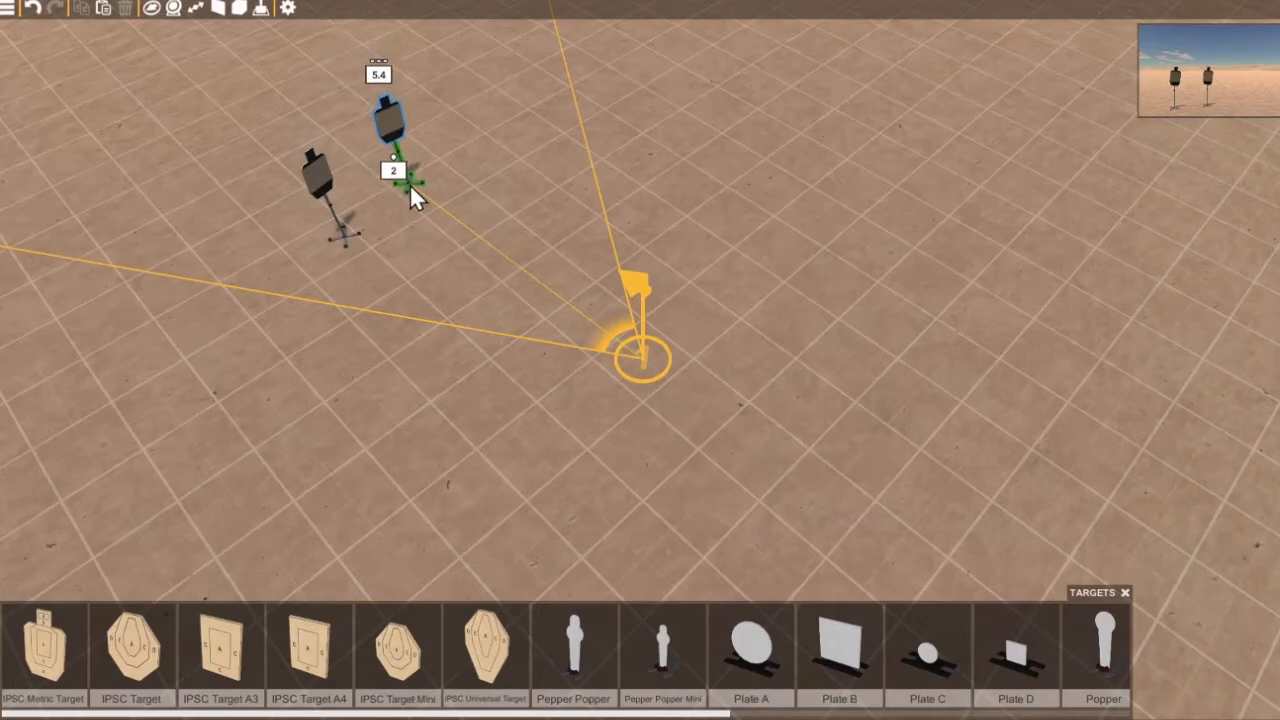
click(410, 184)
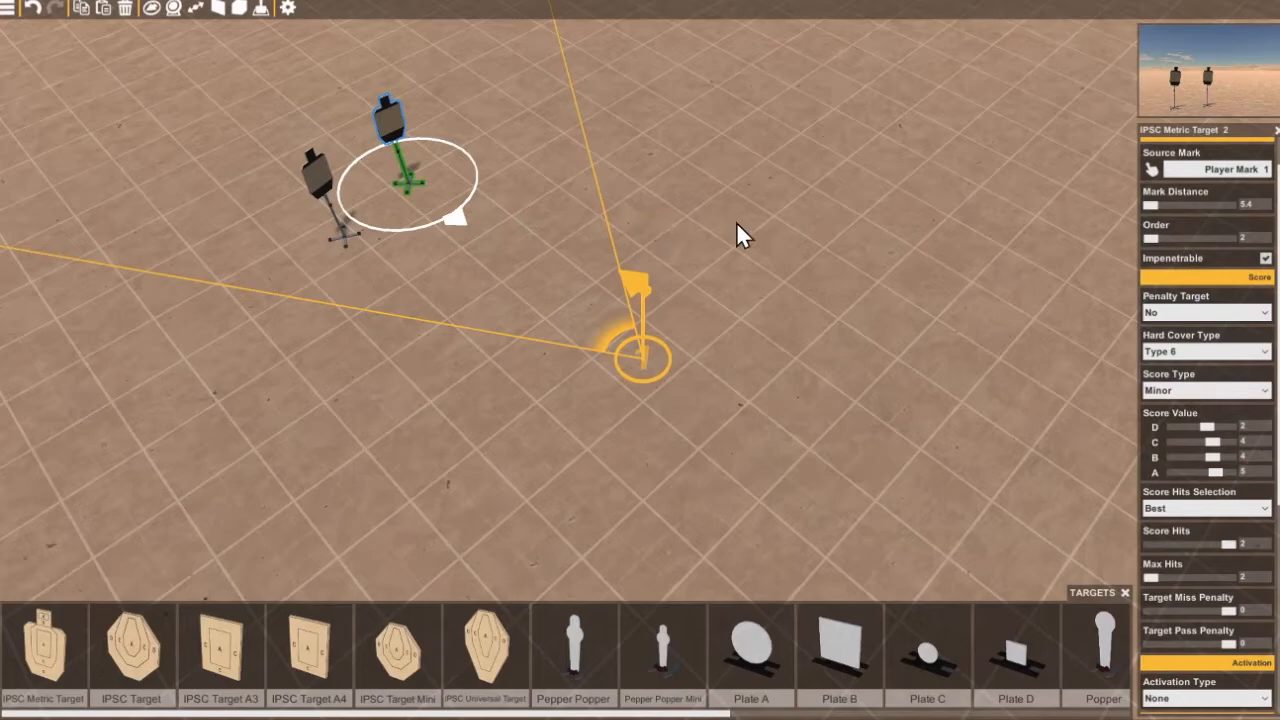
click(1262, 362)
click(1195, 372)
Narrow the player mark's field of view to about 30.8 and rotate the mark so both targets stay inside it.
click(626, 346)
click(628, 348)
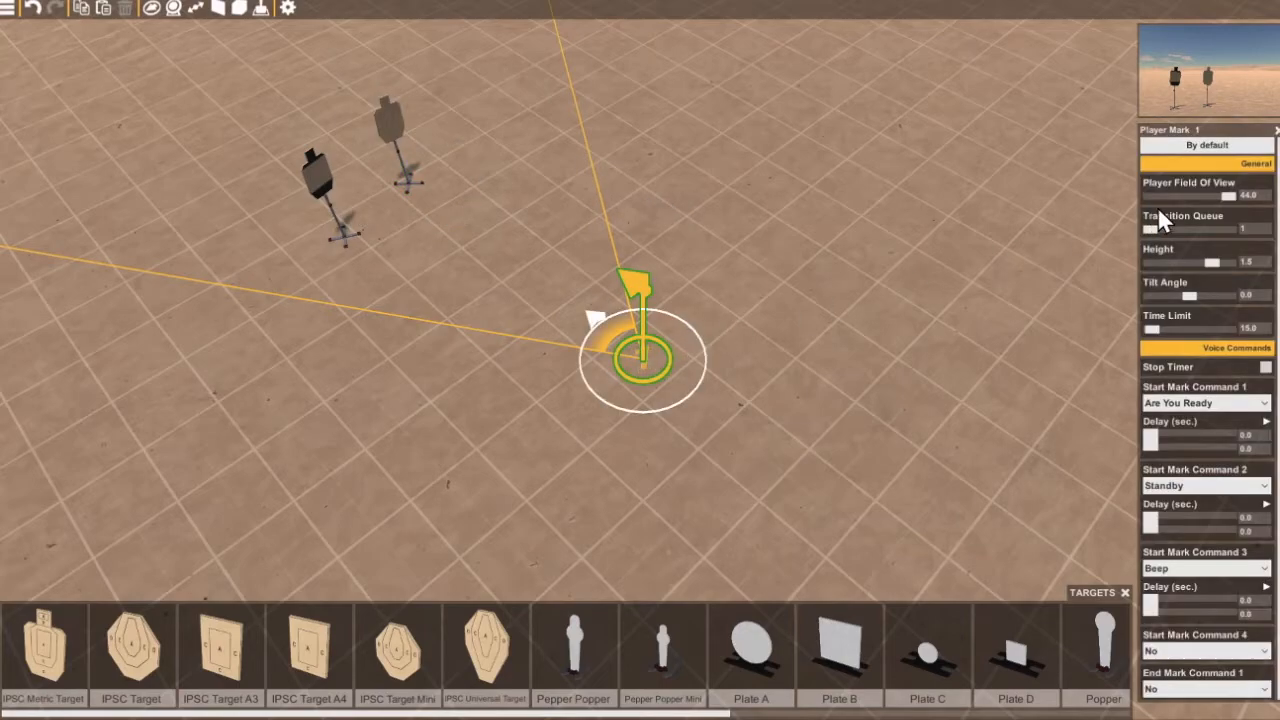
drag(1234, 196, 1189, 202)
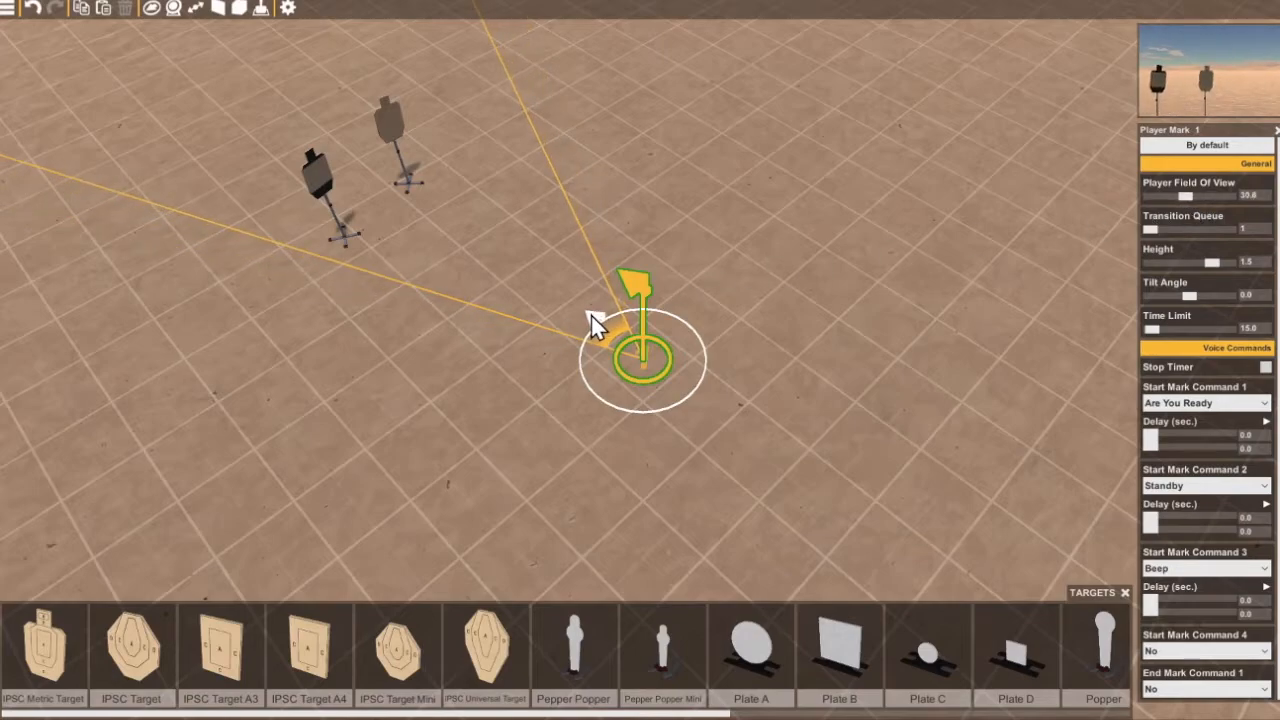
click(587, 316)
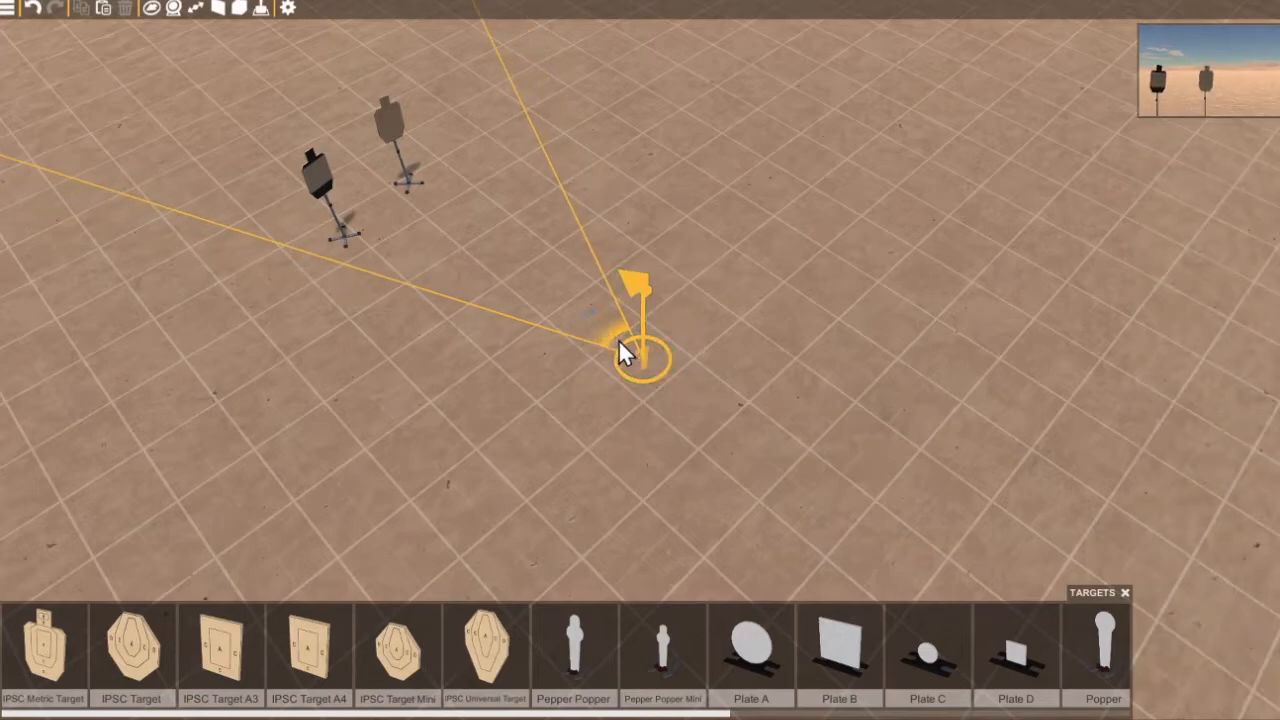
click(616, 343)
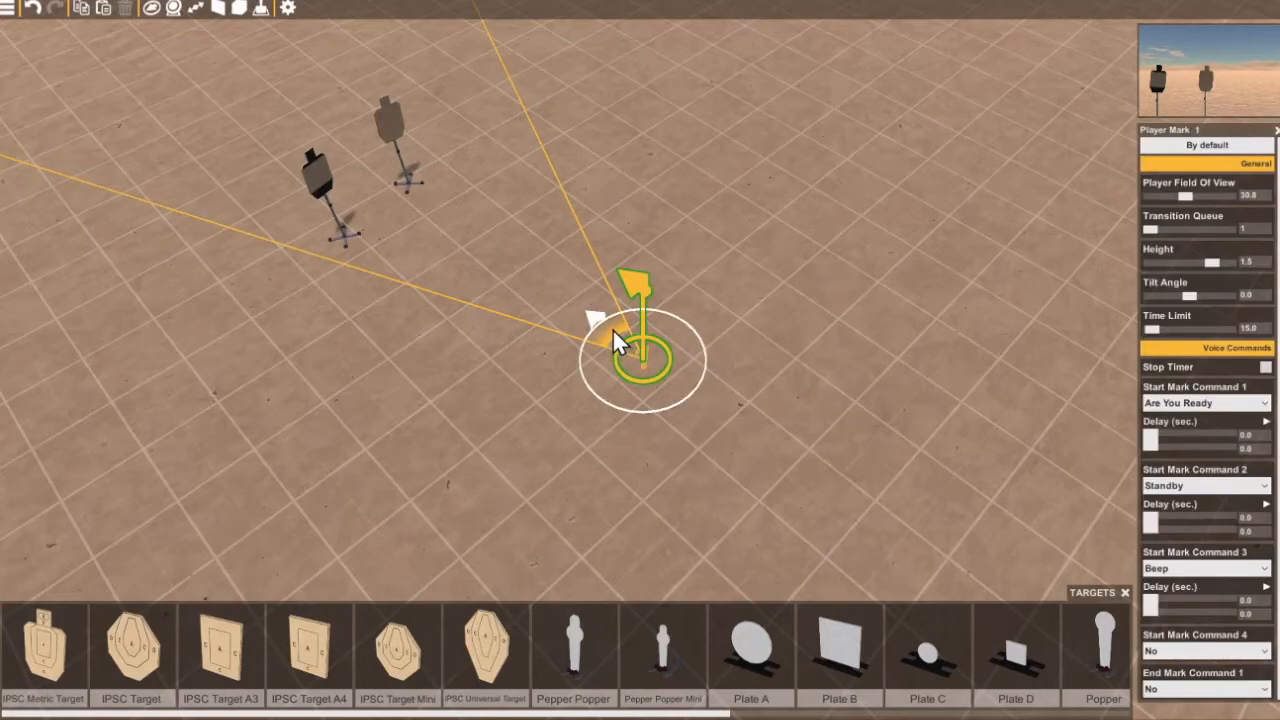
drag(597, 320, 582, 321)
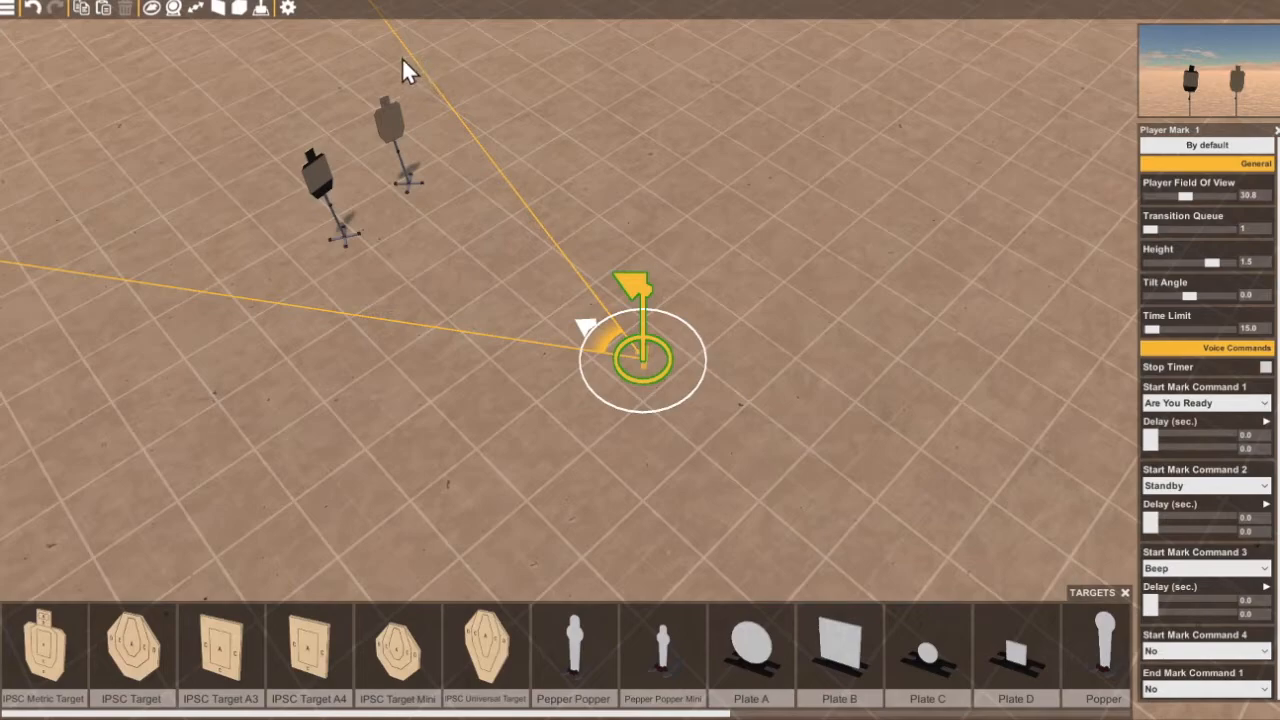
Place a Wall B 1x2 4 outside the field of view on the second target's side, and extend it with a second panel in line.
click(220, 8)
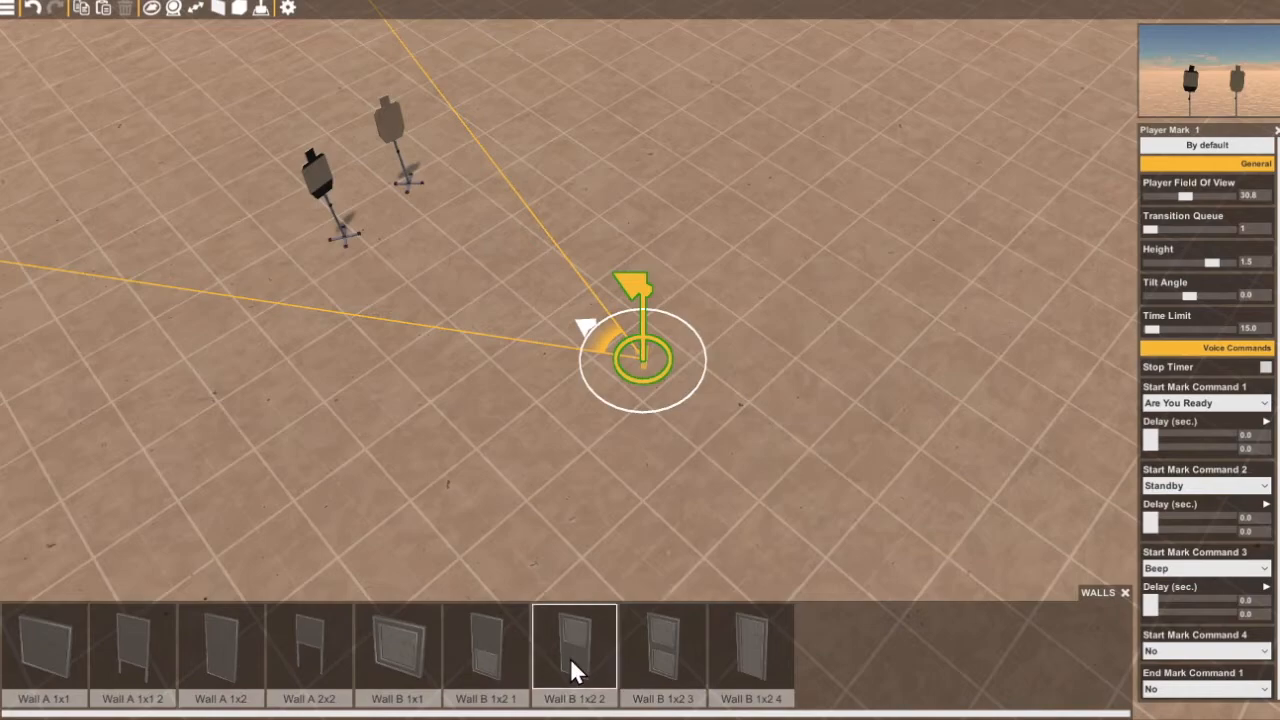
click(743, 653)
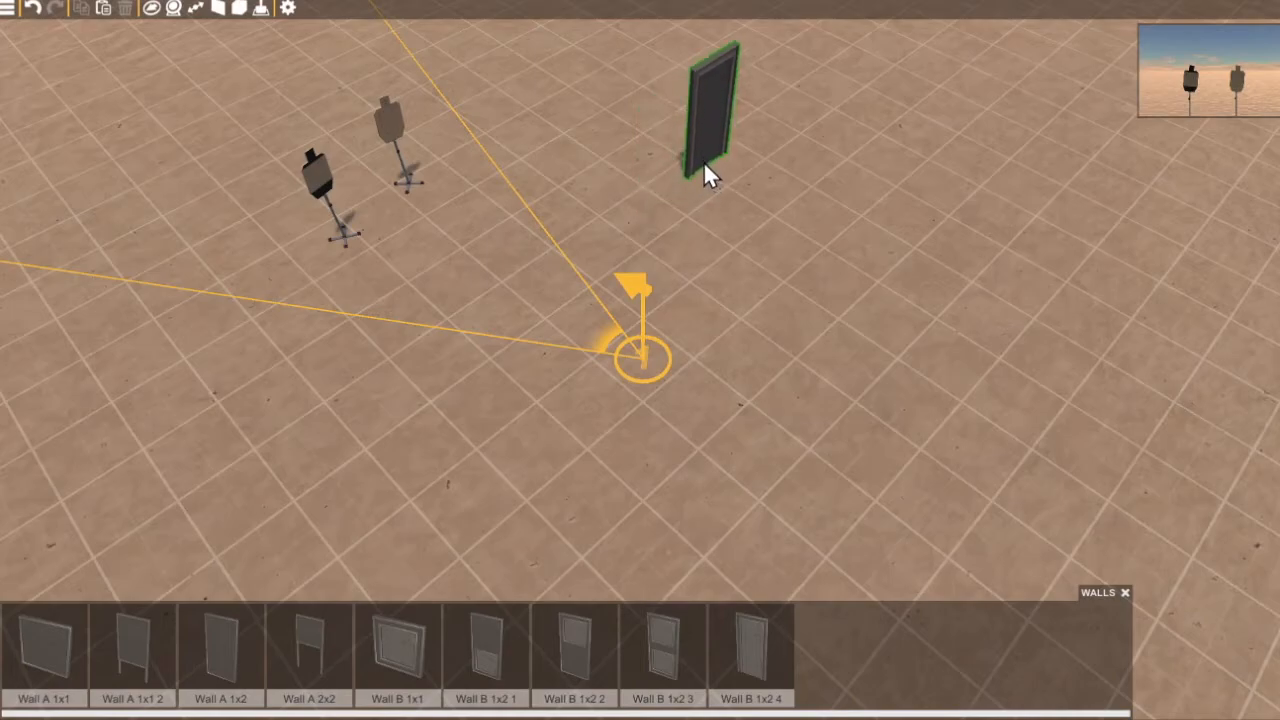
click(690, 166)
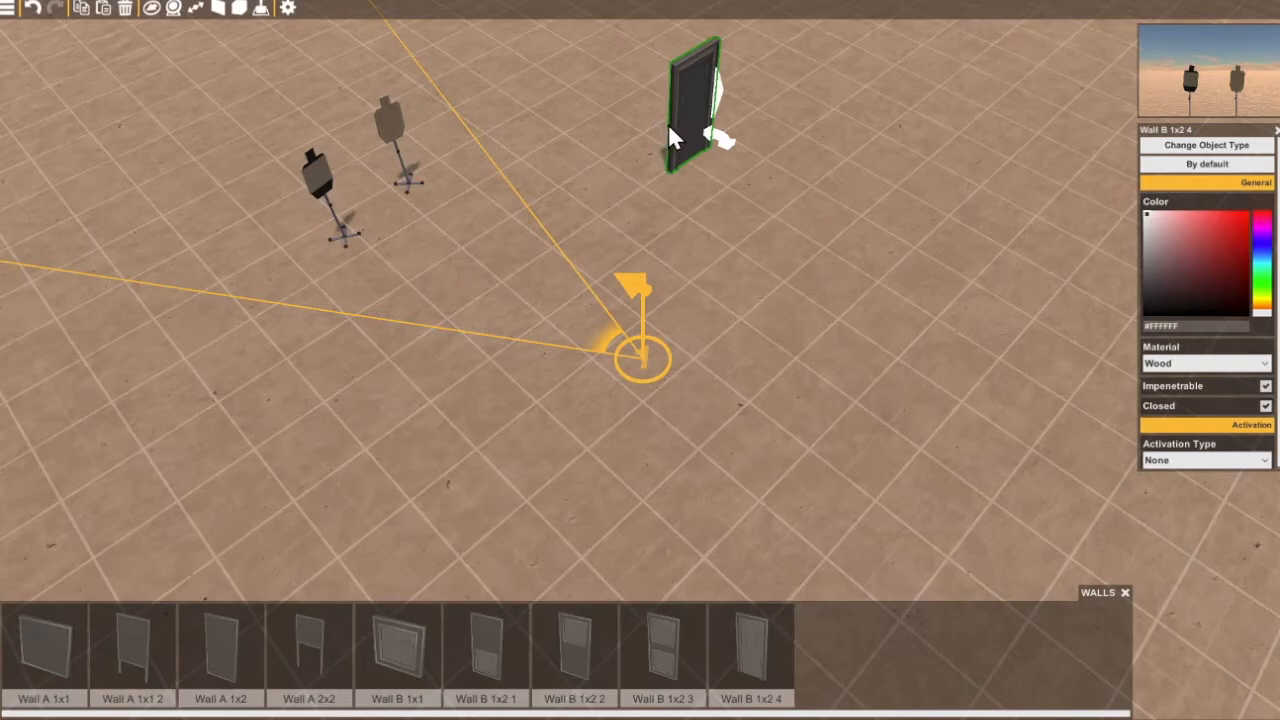
click(672, 124)
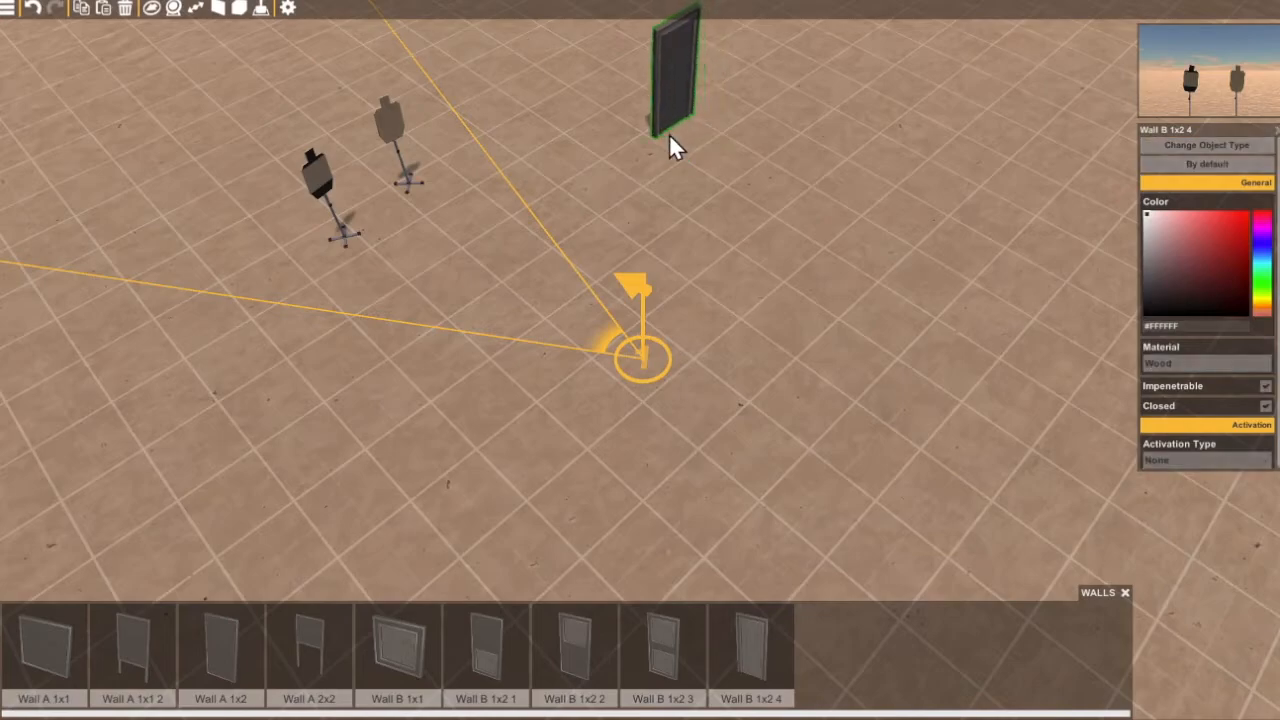
click(708, 208)
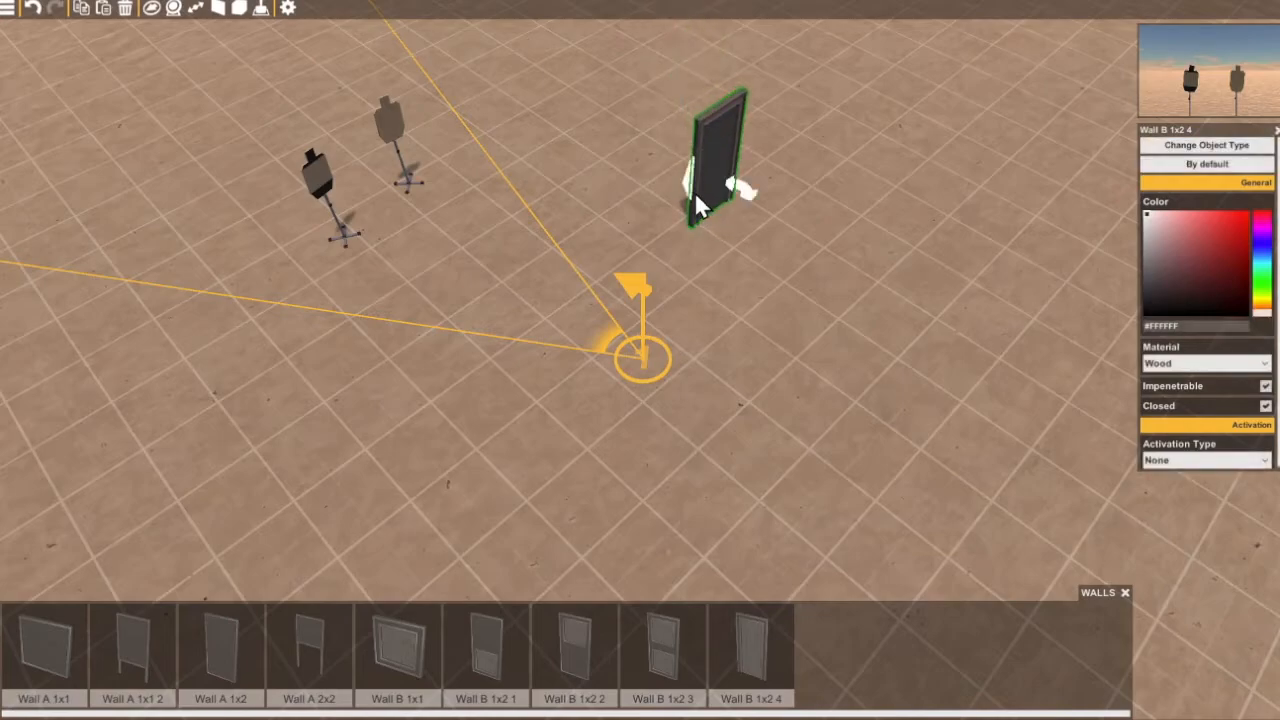
click(689, 180)
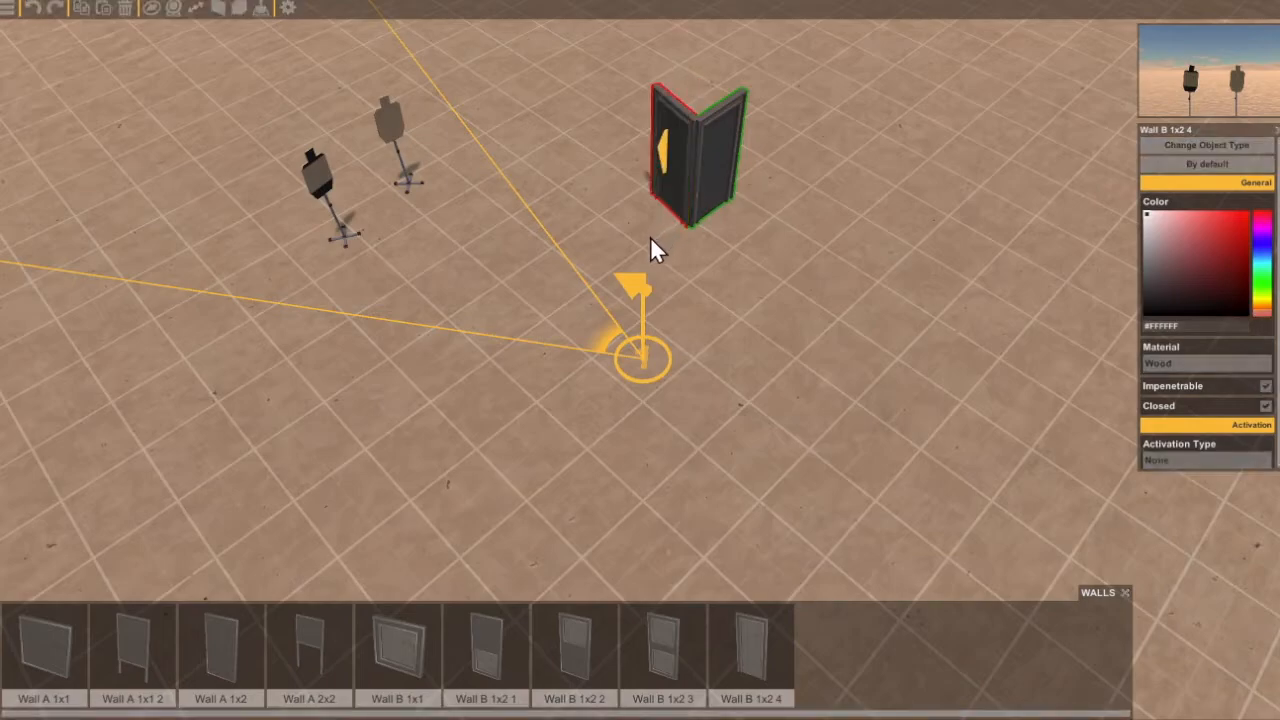
click(641, 254)
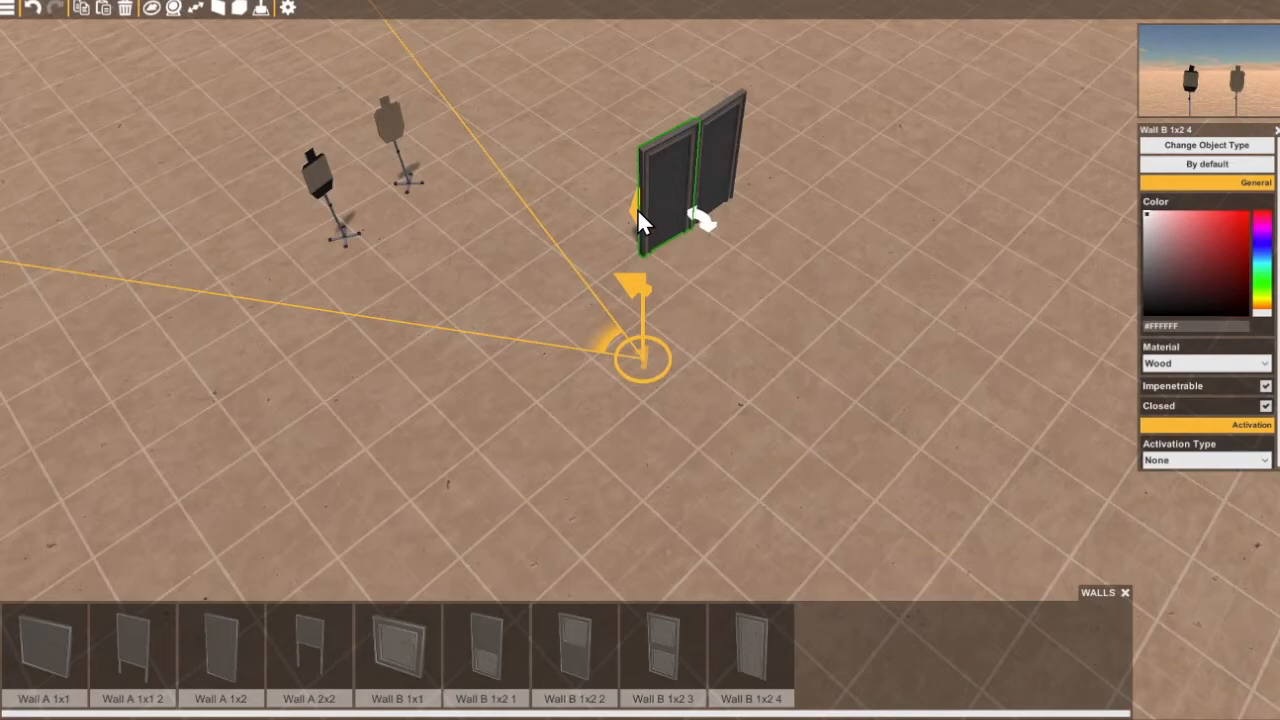
Extend the Wall B 1x2 4 panels into an L-shaped corner with four panels along each side.
click(637, 208)
drag(561, 166, 769, 141)
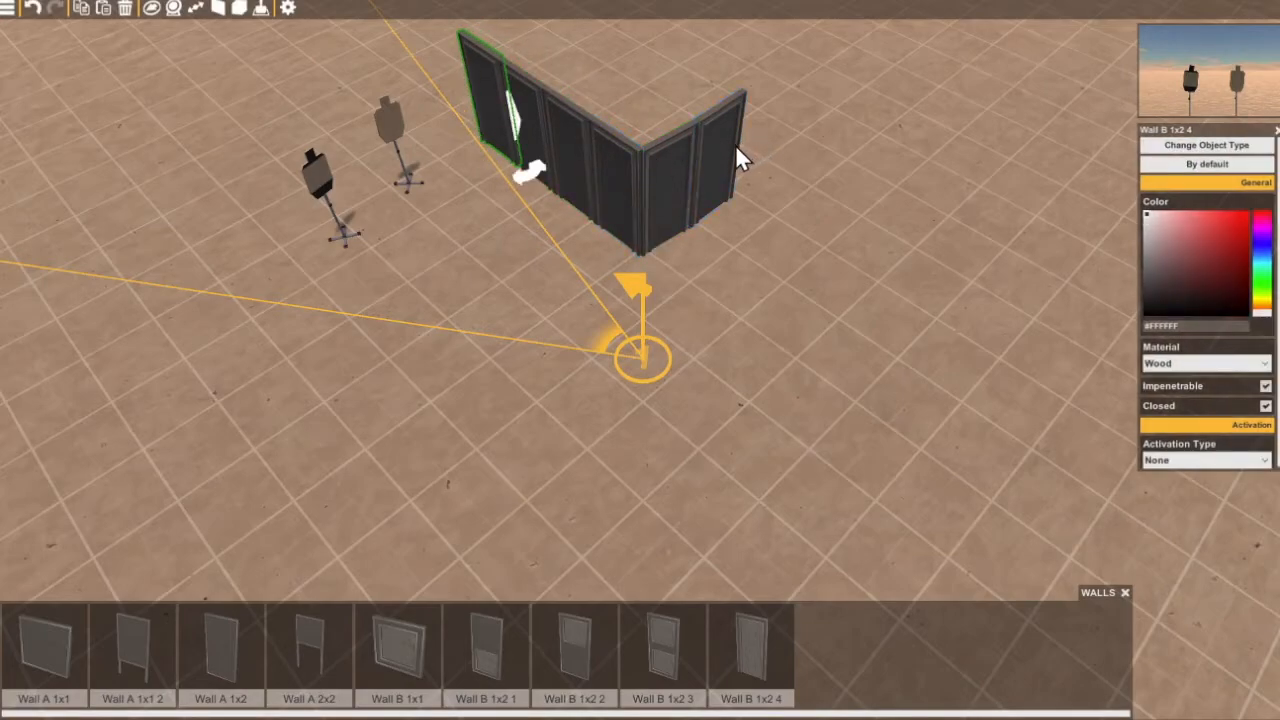
click(735, 144)
drag(763, 140, 776, 190)
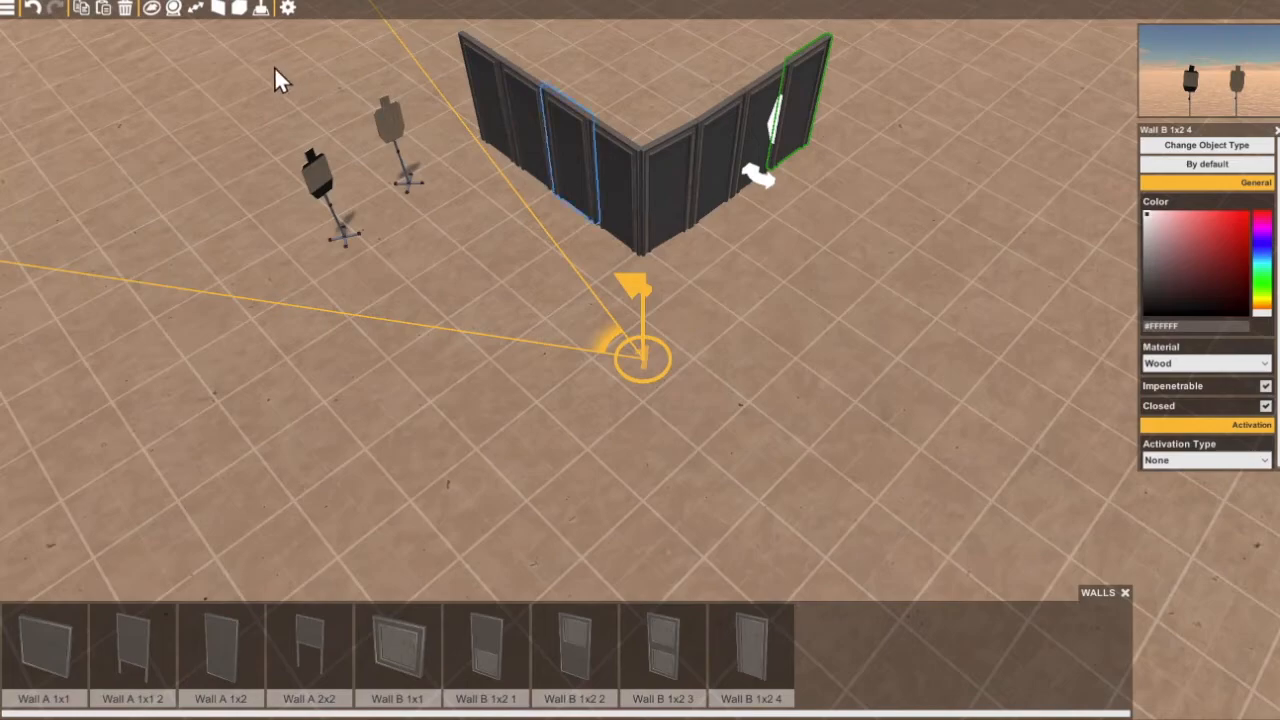
Place a second player mark on the open ground outside the wall corner, close to the far panels and facing them.
click(154, 12)
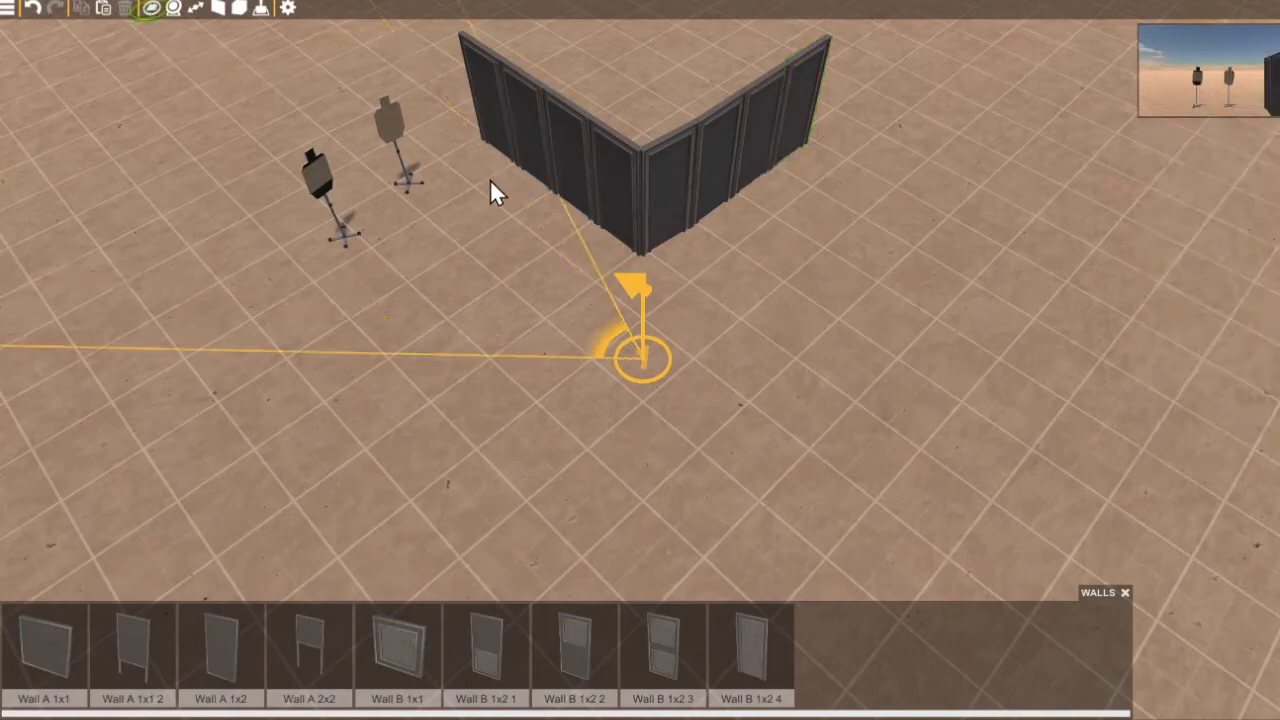
click(809, 216)
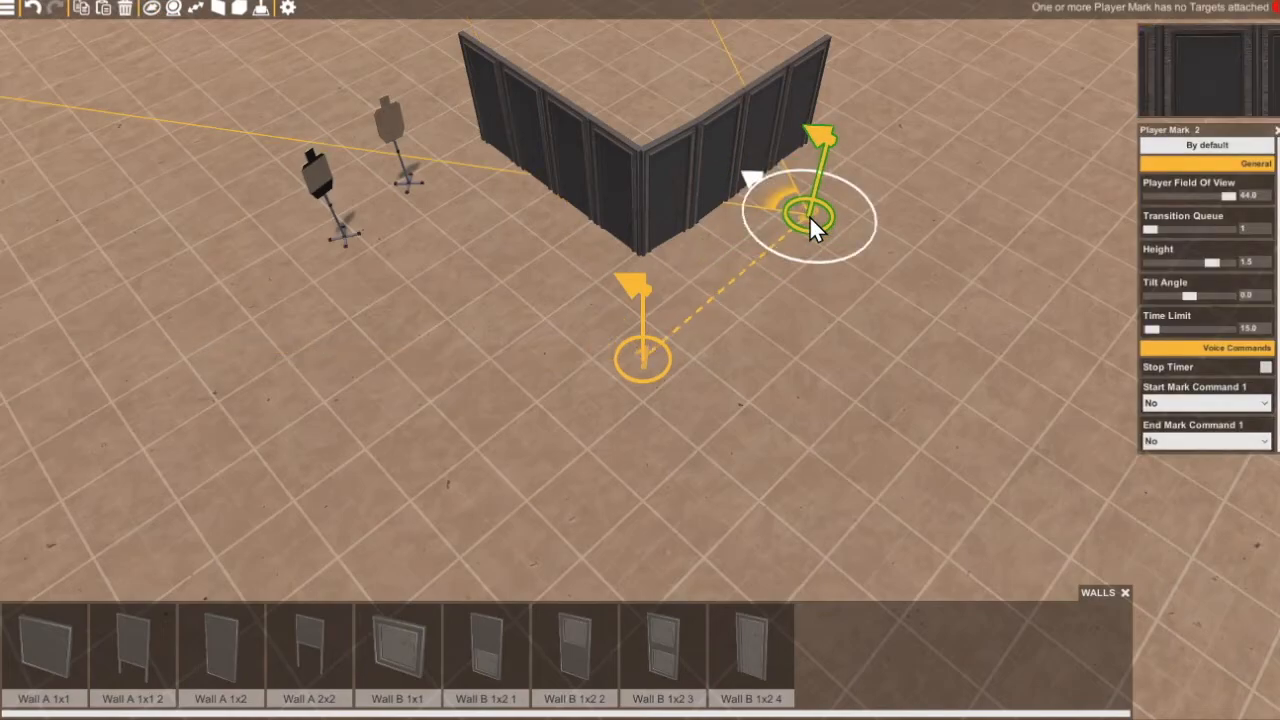
Set the activation type of the wall panel facing the second mark to Player Mark Time, with Player Mark 2 as its activation mark.
click(762, 150)
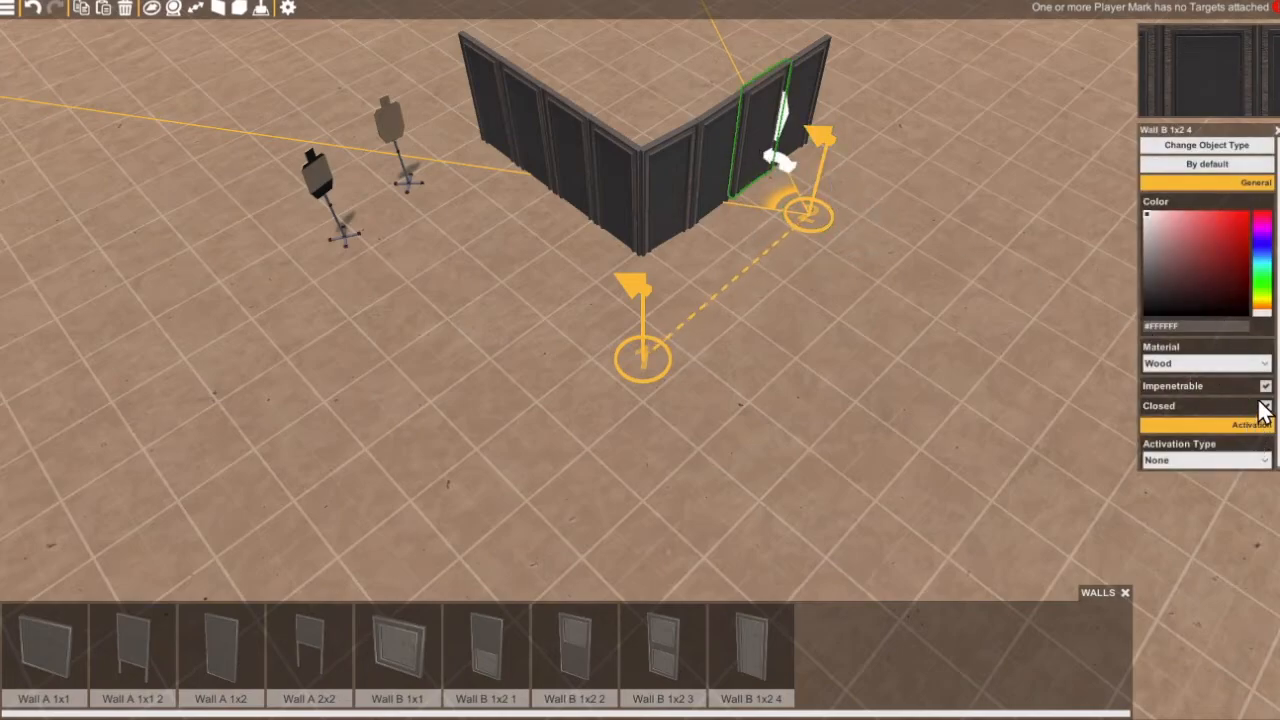
click(1271, 463)
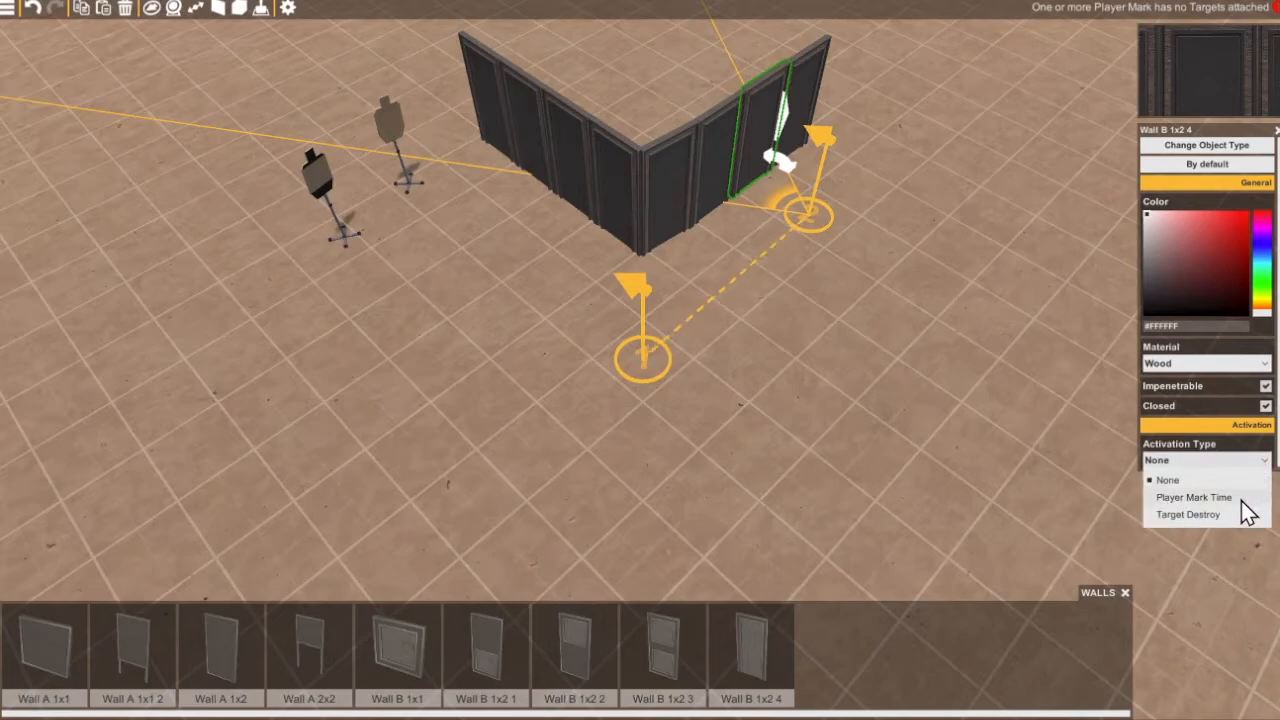
click(1242, 499)
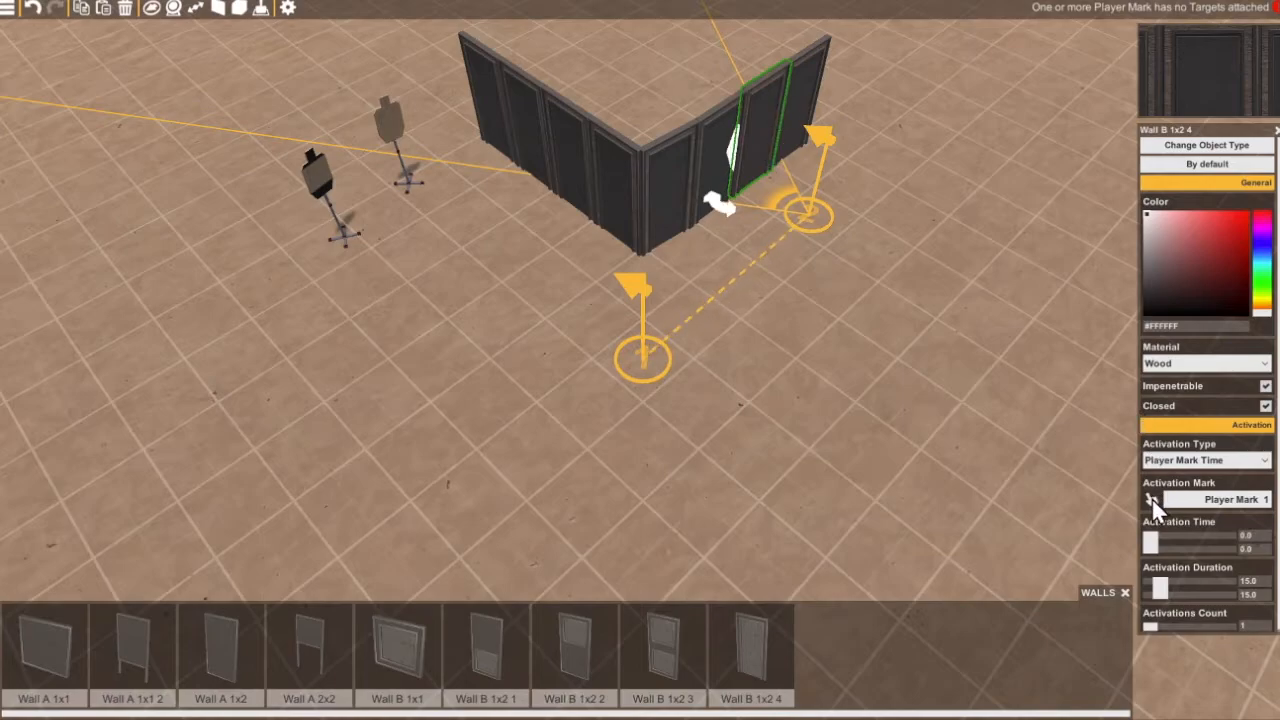
click(817, 216)
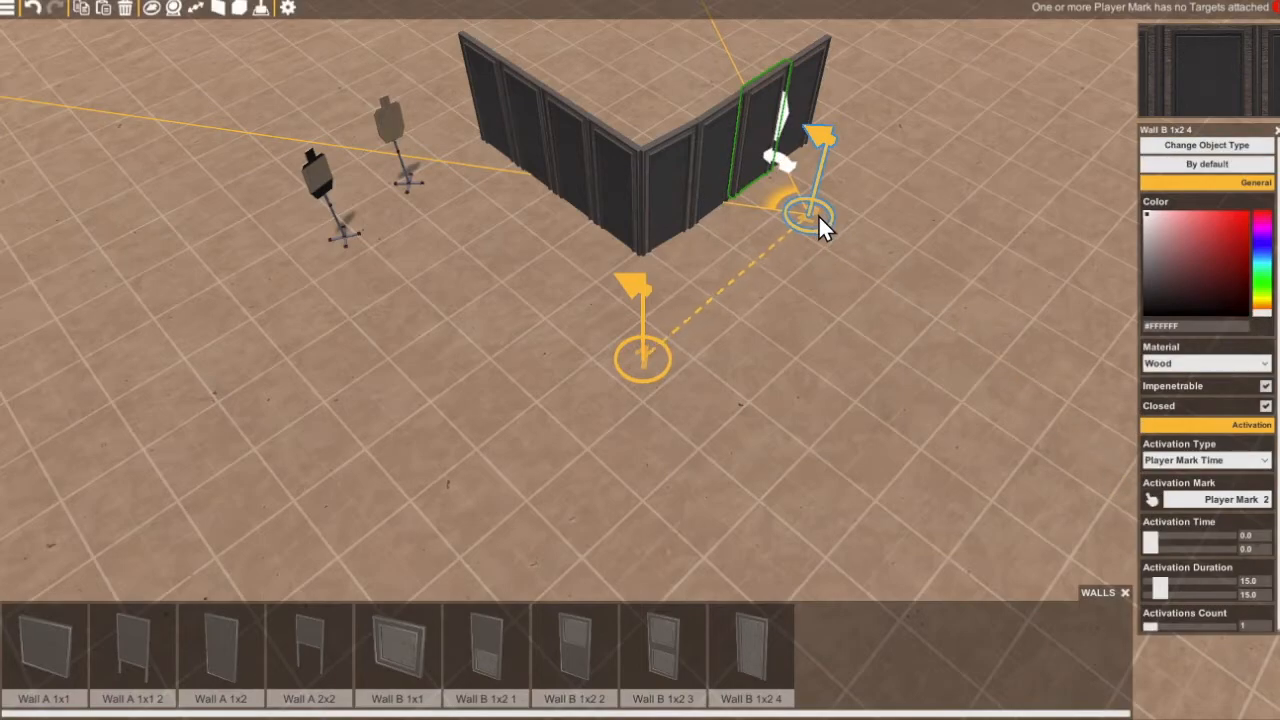
Set both activation duration values of that wall panel to about 38.8 and turn off its Closed option.
click(1177, 591)
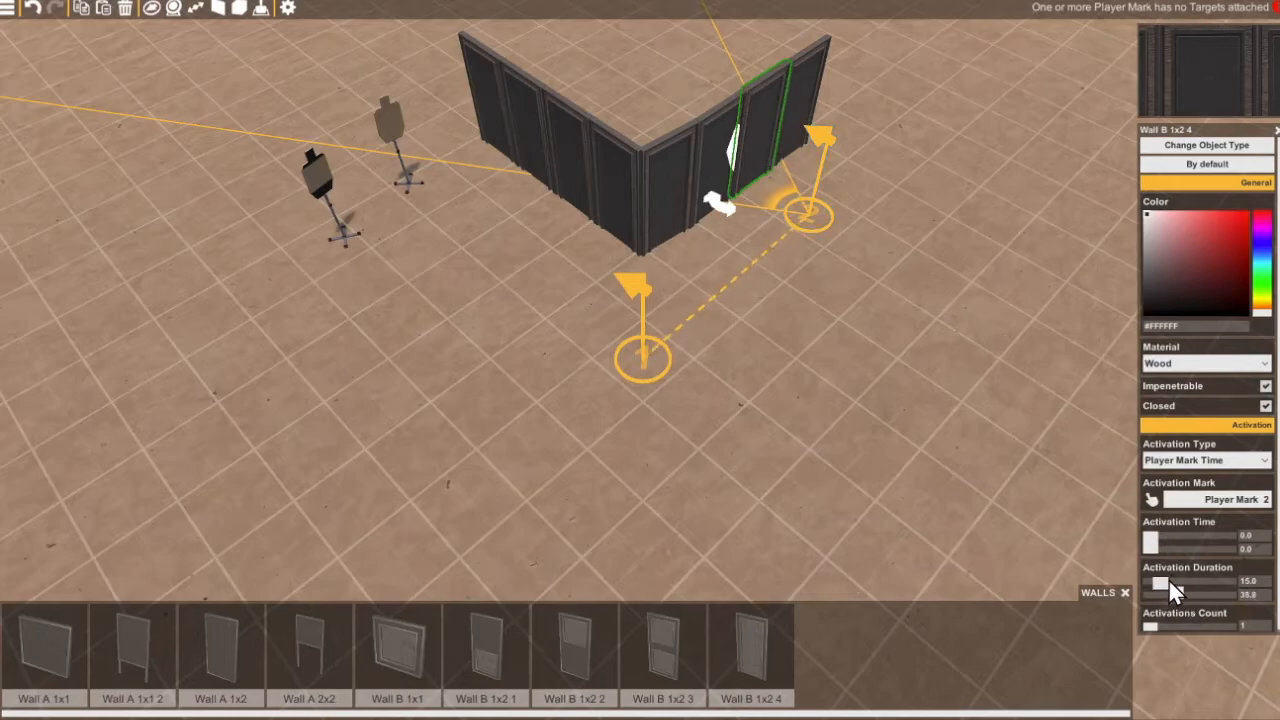
click(1185, 580)
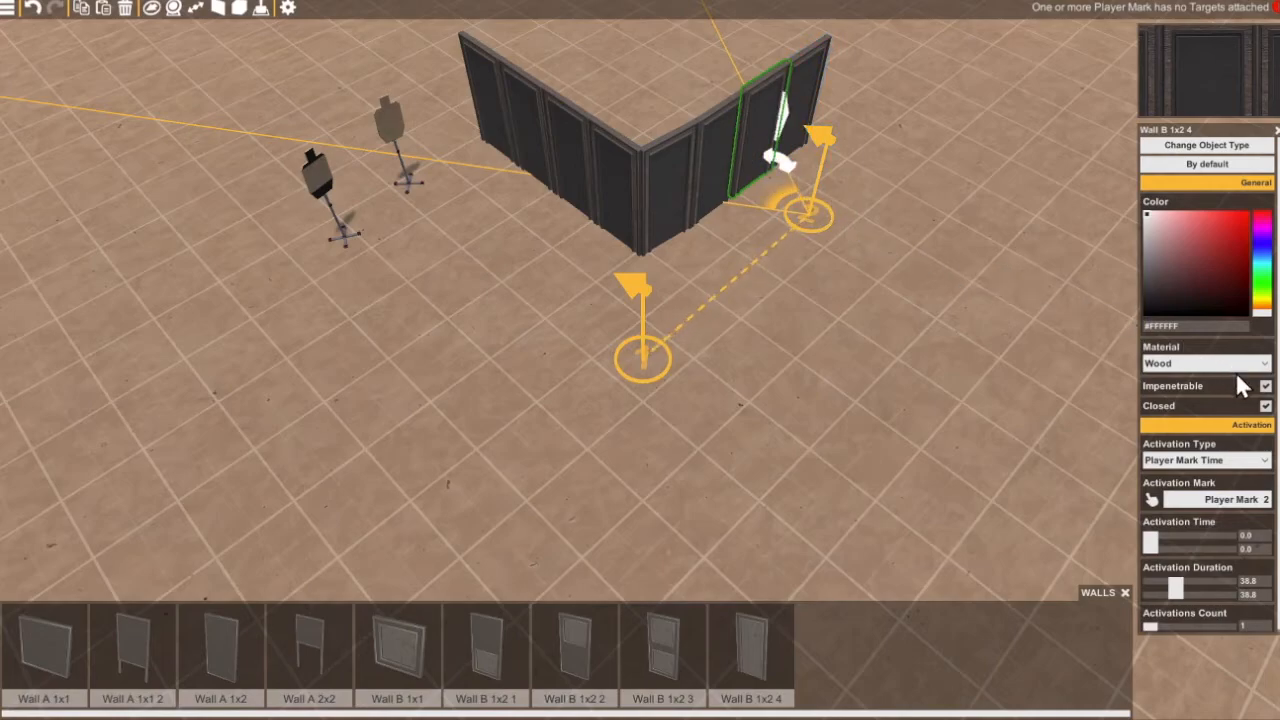
click(1266, 407)
click(1266, 407)
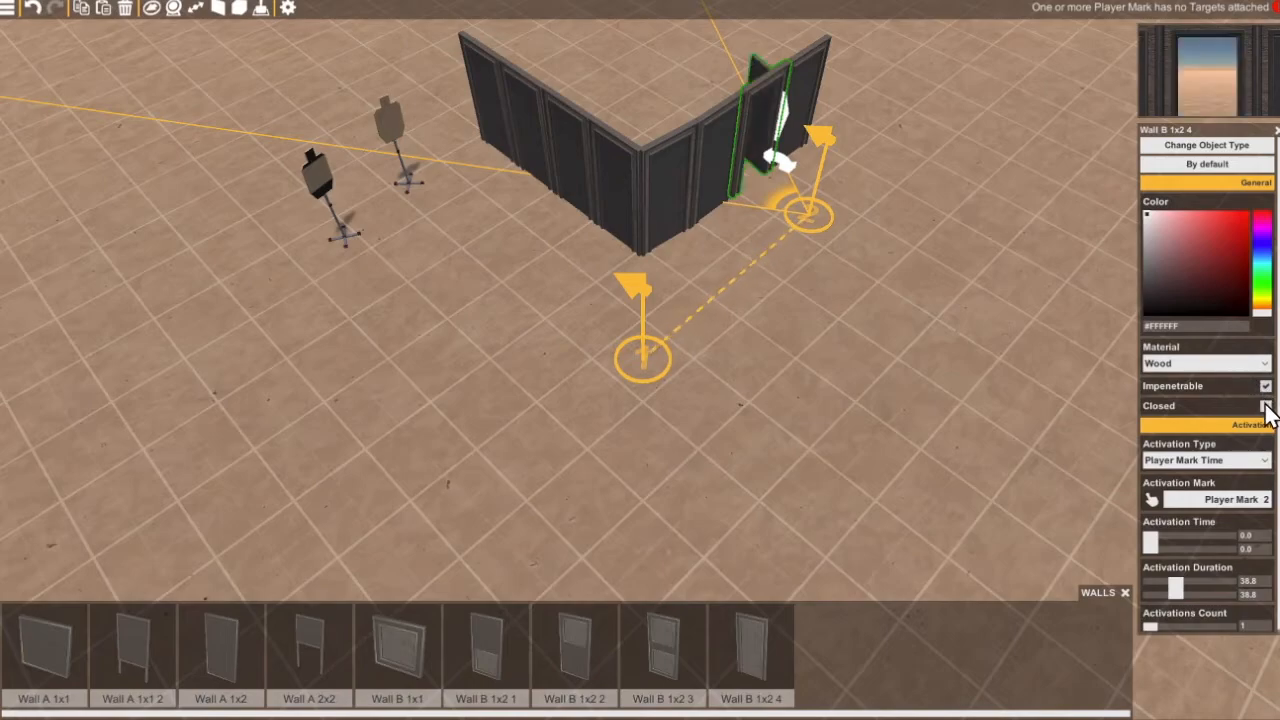
Narrow the second player mark's field of view to about 23.1 and set its tilt angle to about 14.8.
click(825, 211)
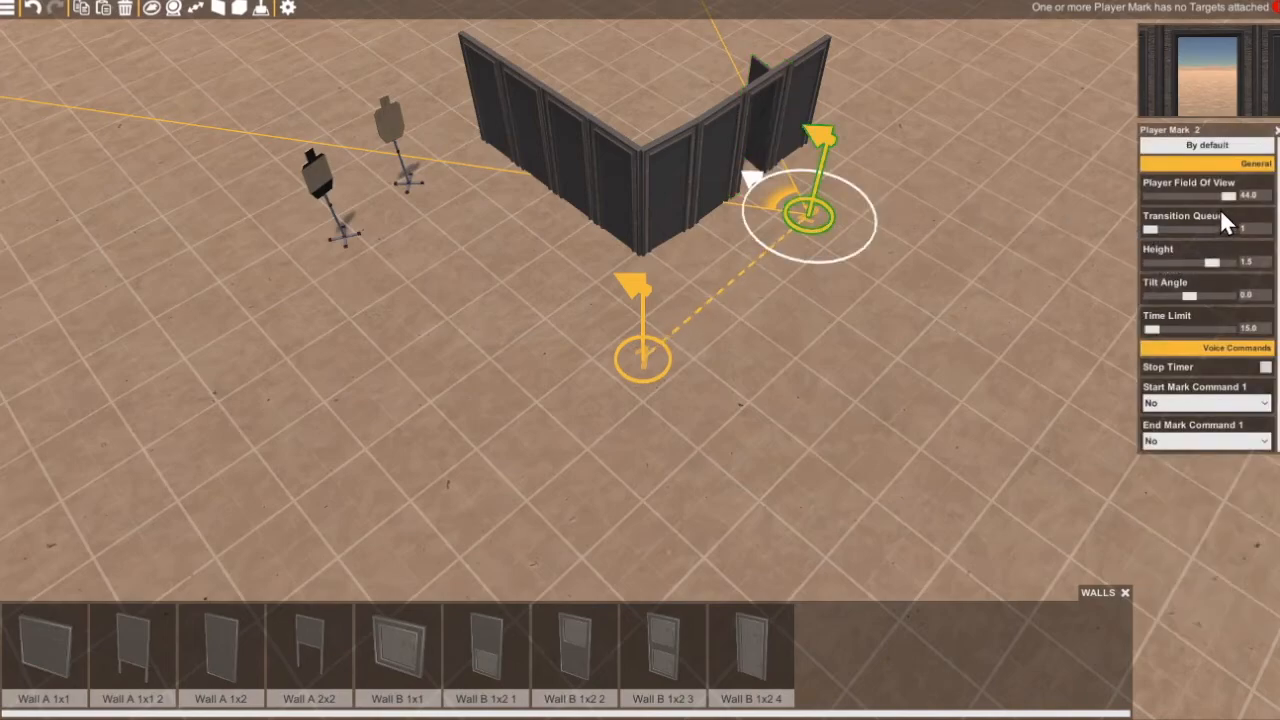
drag(1224, 197, 1160, 201)
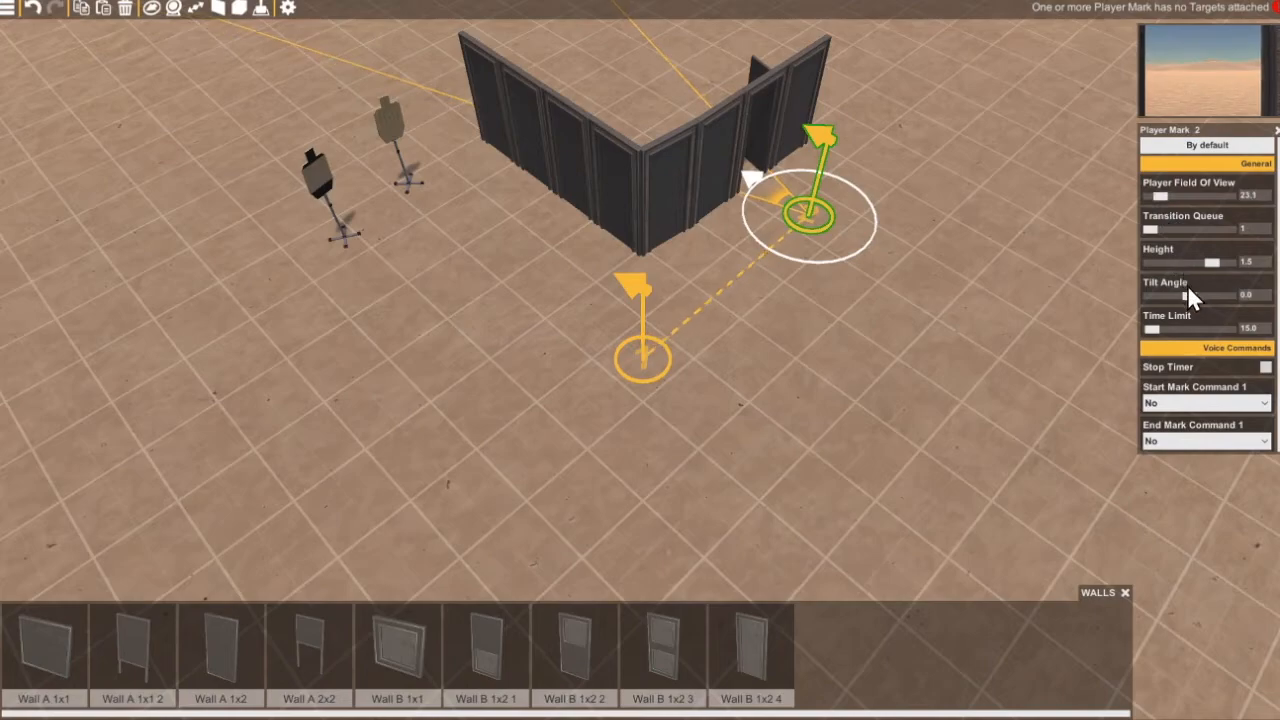
drag(1188, 292, 1203, 290)
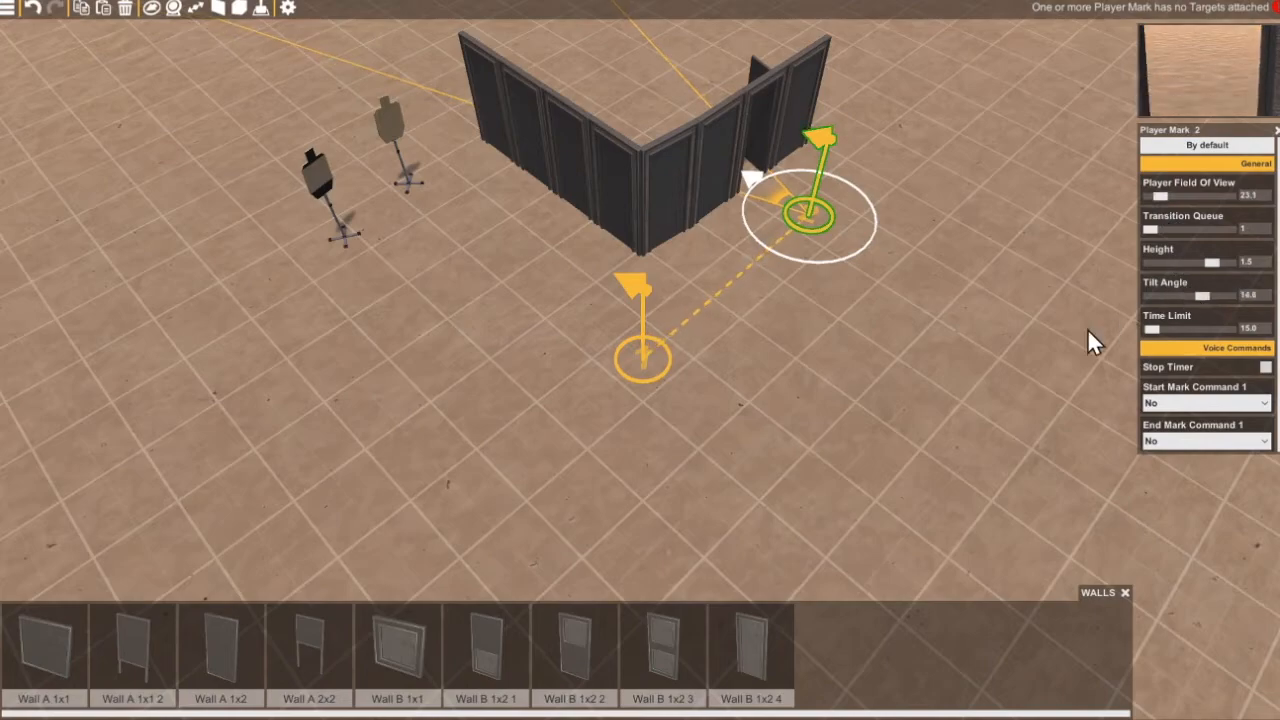
Place a Bianchi target behind the opened panel, about 4.9 from the second player mark, and set its height to 1.0.
click(153, 8)
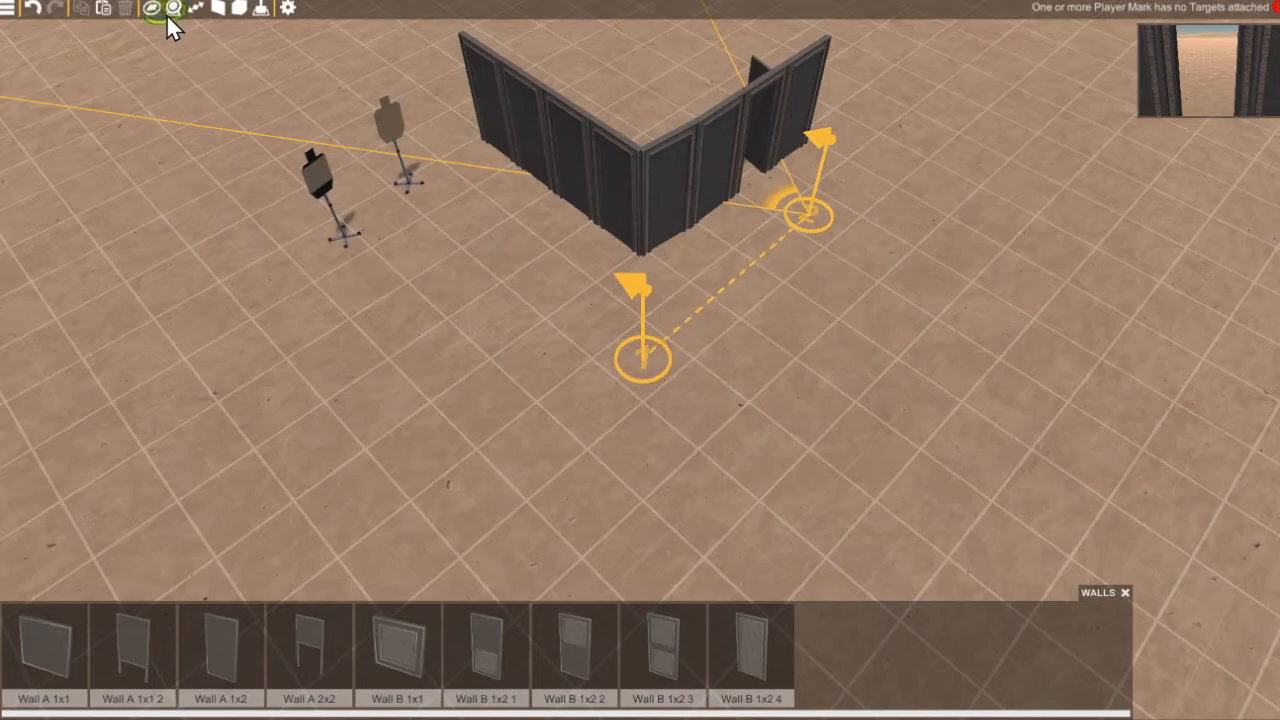
click(173, 10)
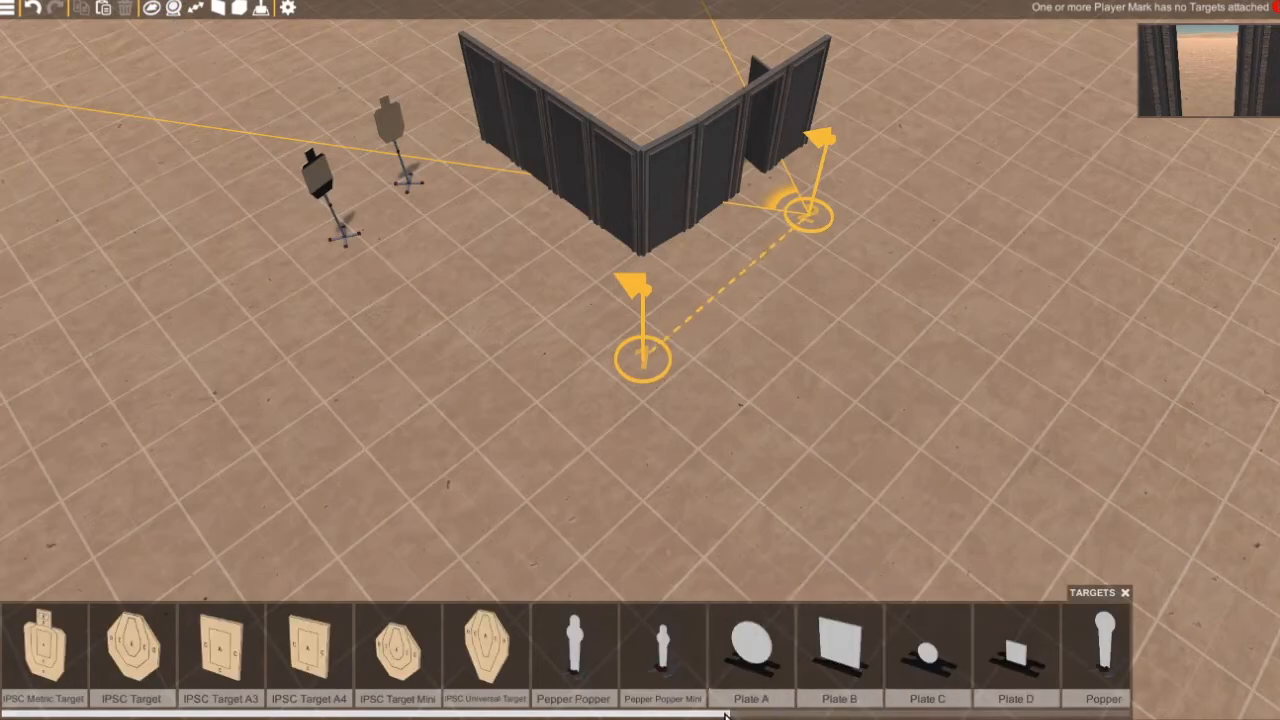
drag(710, 716, 980, 716)
drag(630, 716, 760, 661)
drag(663, 649, 600, 100)
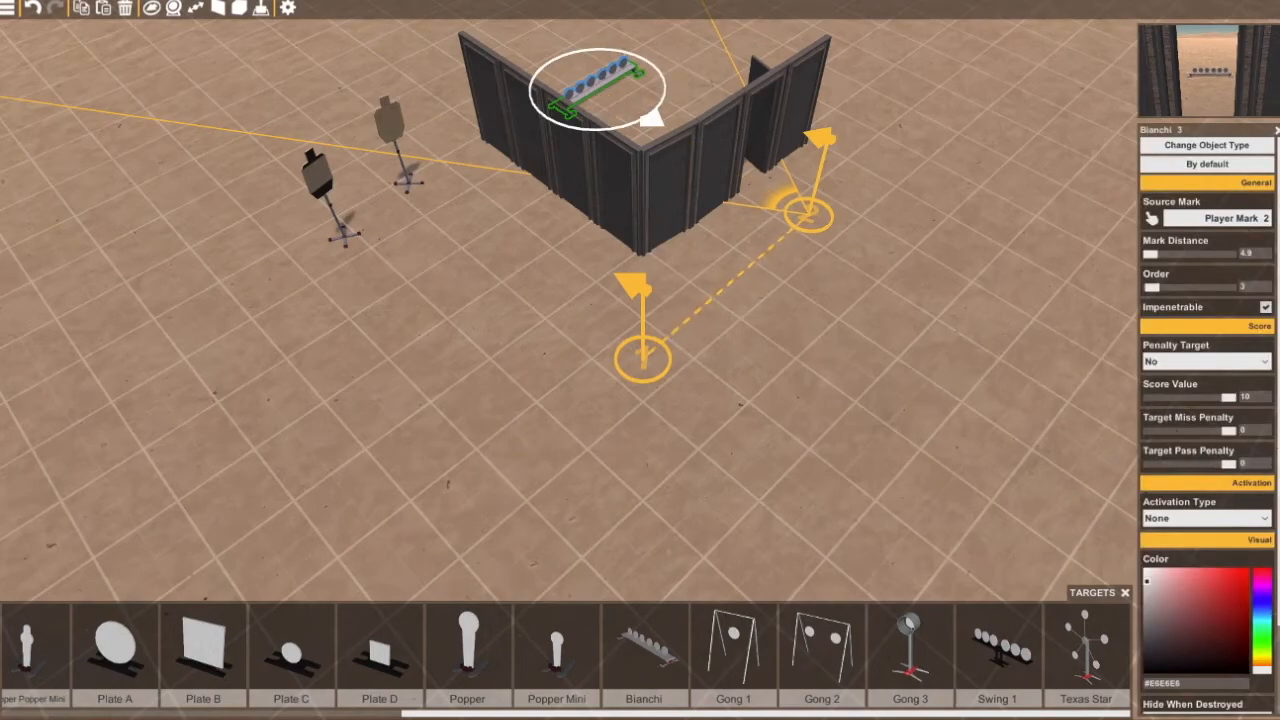
scroll(1207, 420, down, 3)
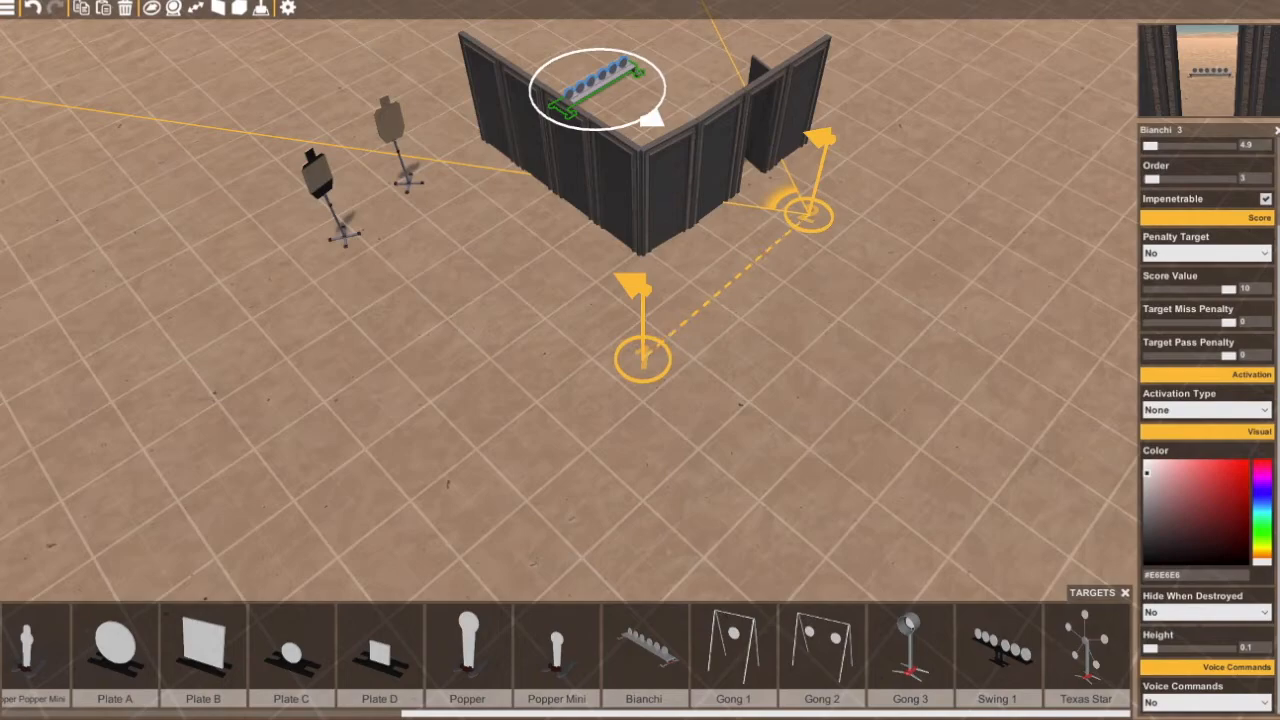
drag(1151, 649, 1188, 646)
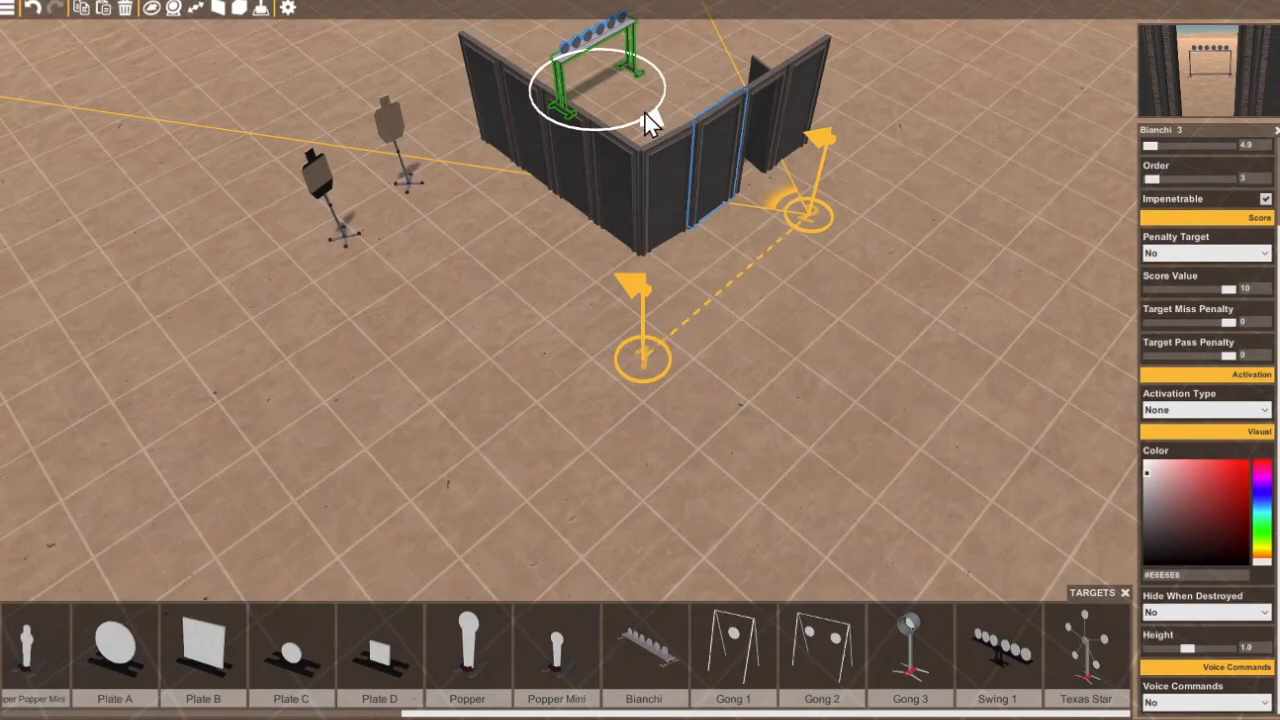
click(223, 11)
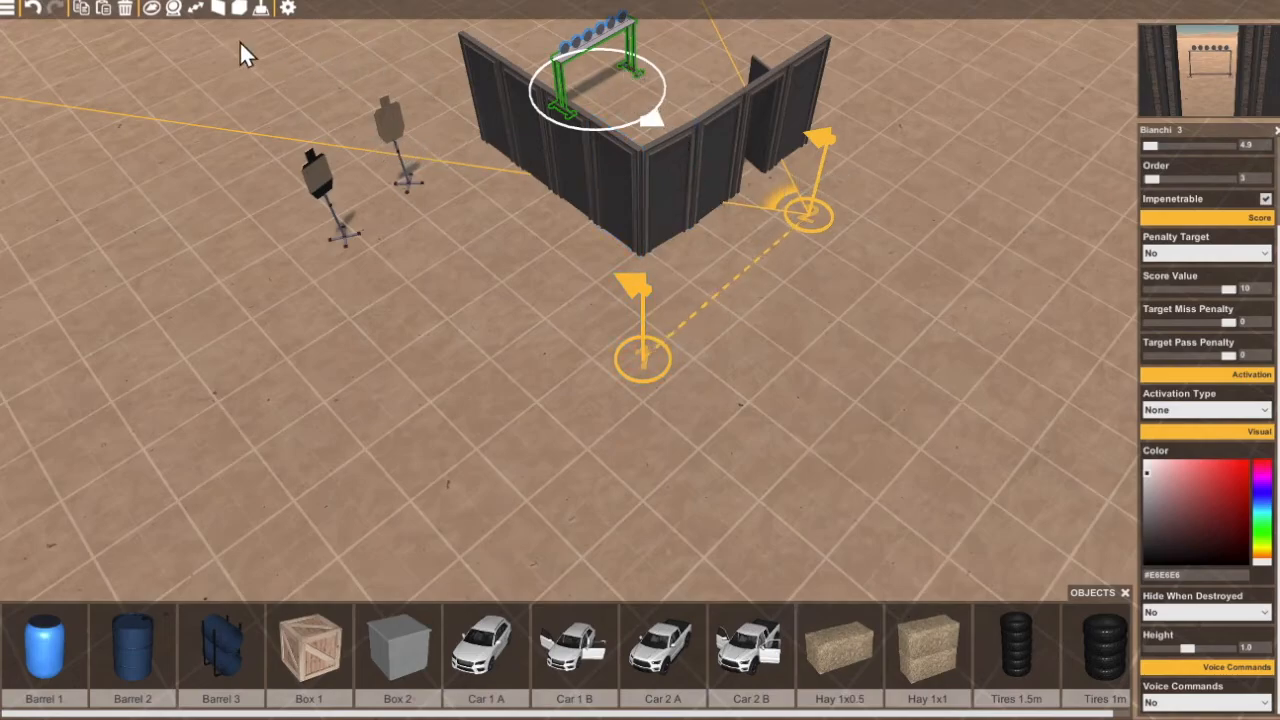
Run the exercise, saving the changes, and start the shooting session.
click(10, 12)
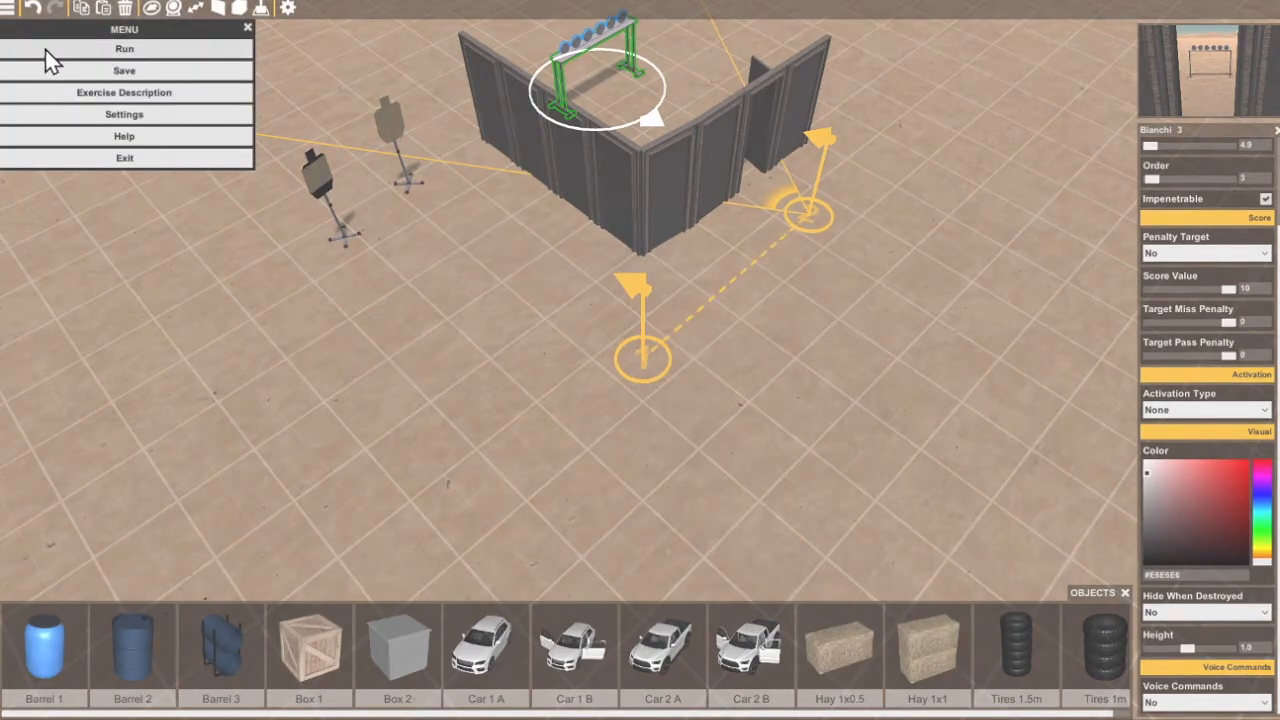
click(45, 49)
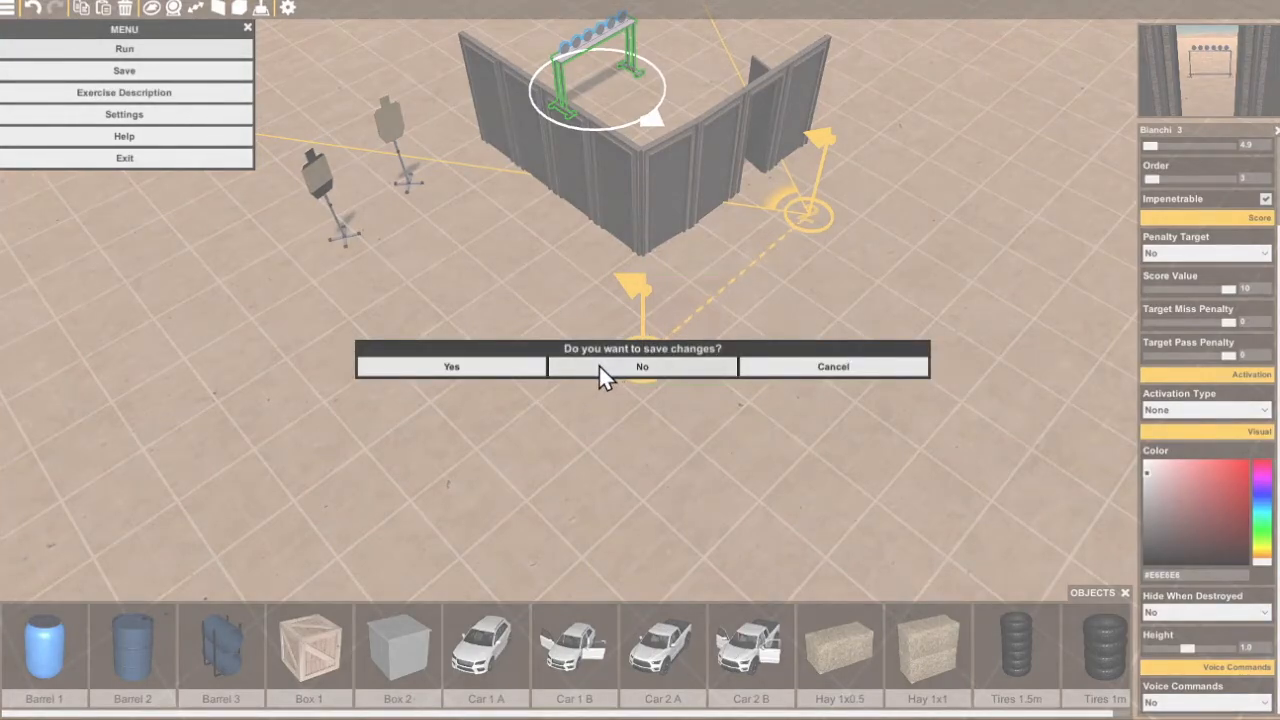
click(497, 372)
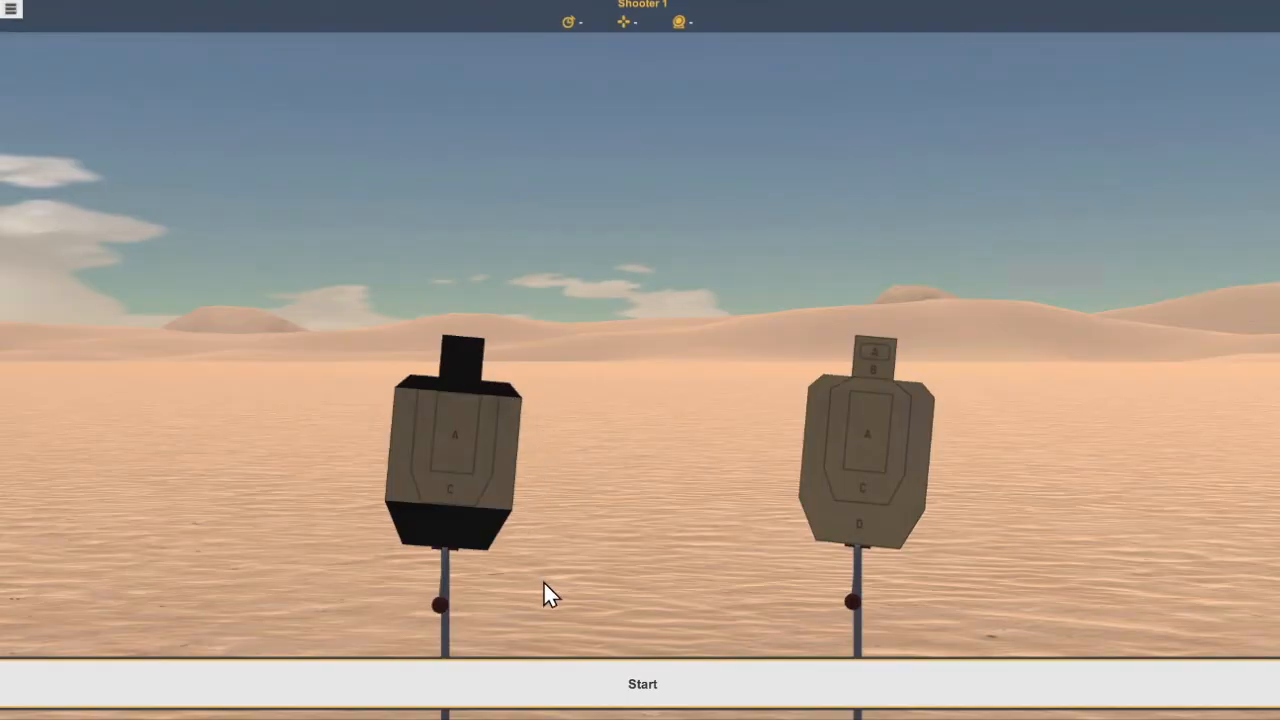
click(645, 688)
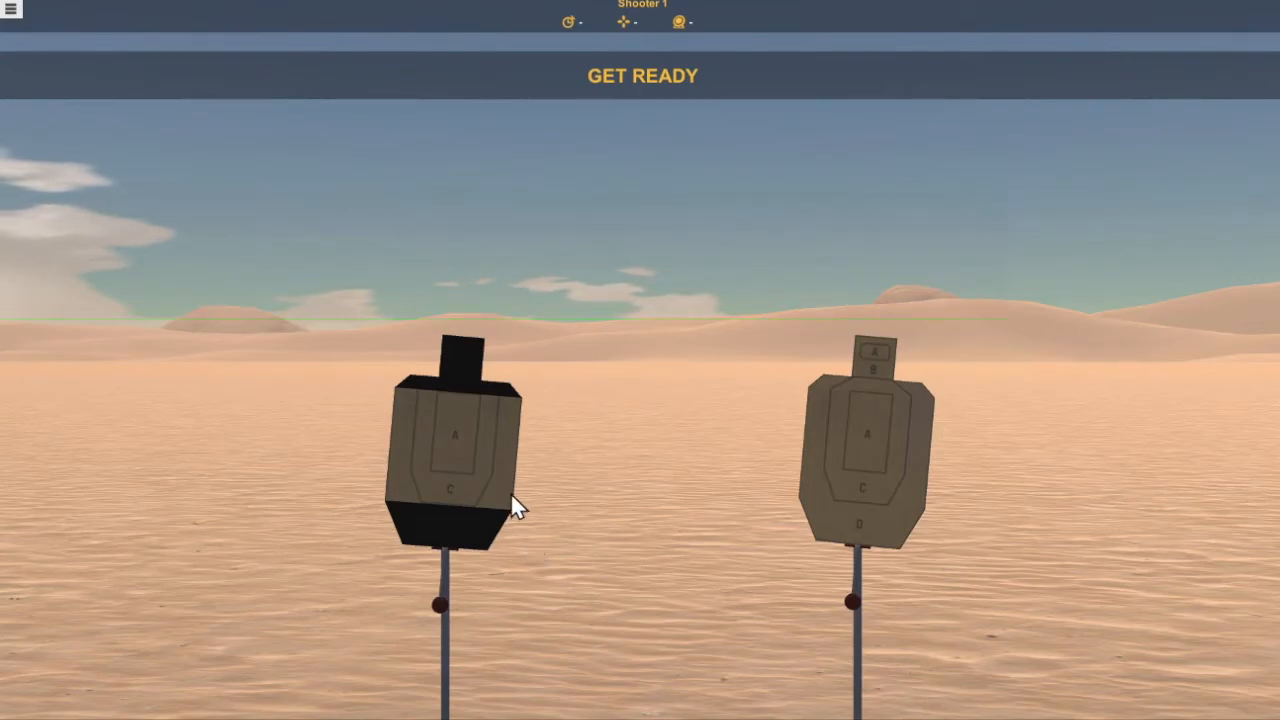
Shoot the A zones of both IPSC targets and exit the run back to the exercise editor.
click(460, 438)
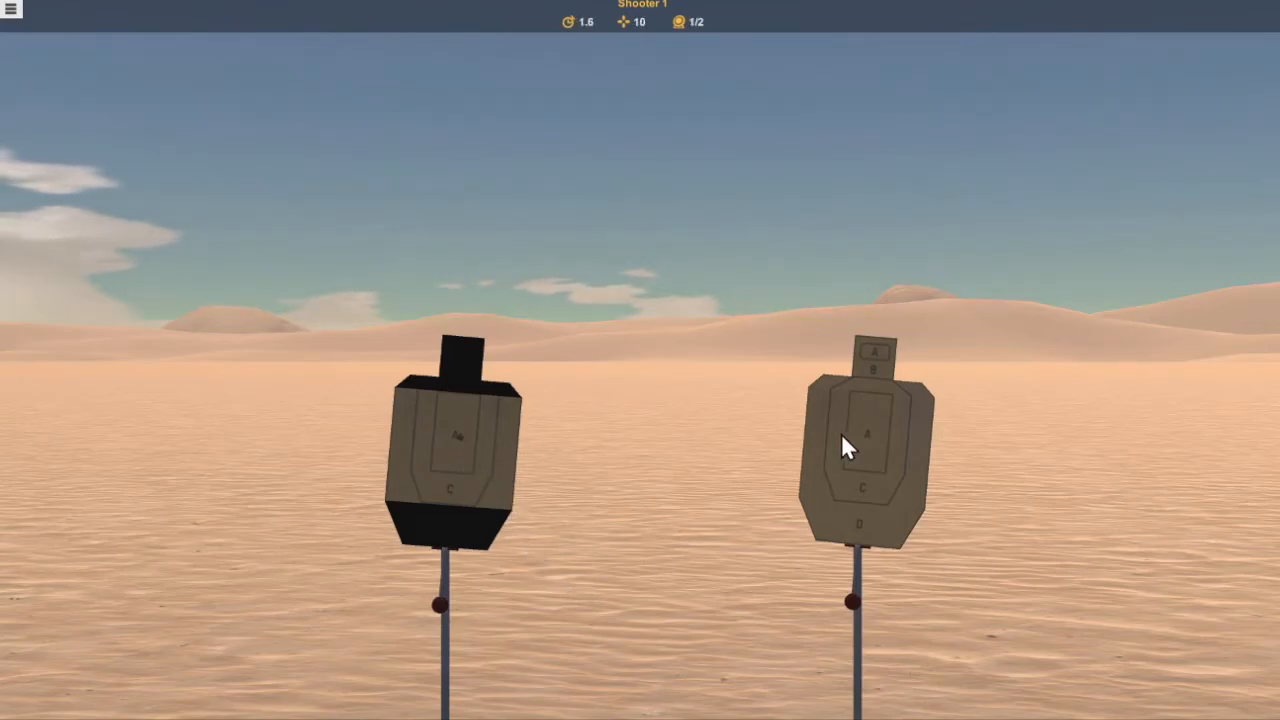
click(869, 436)
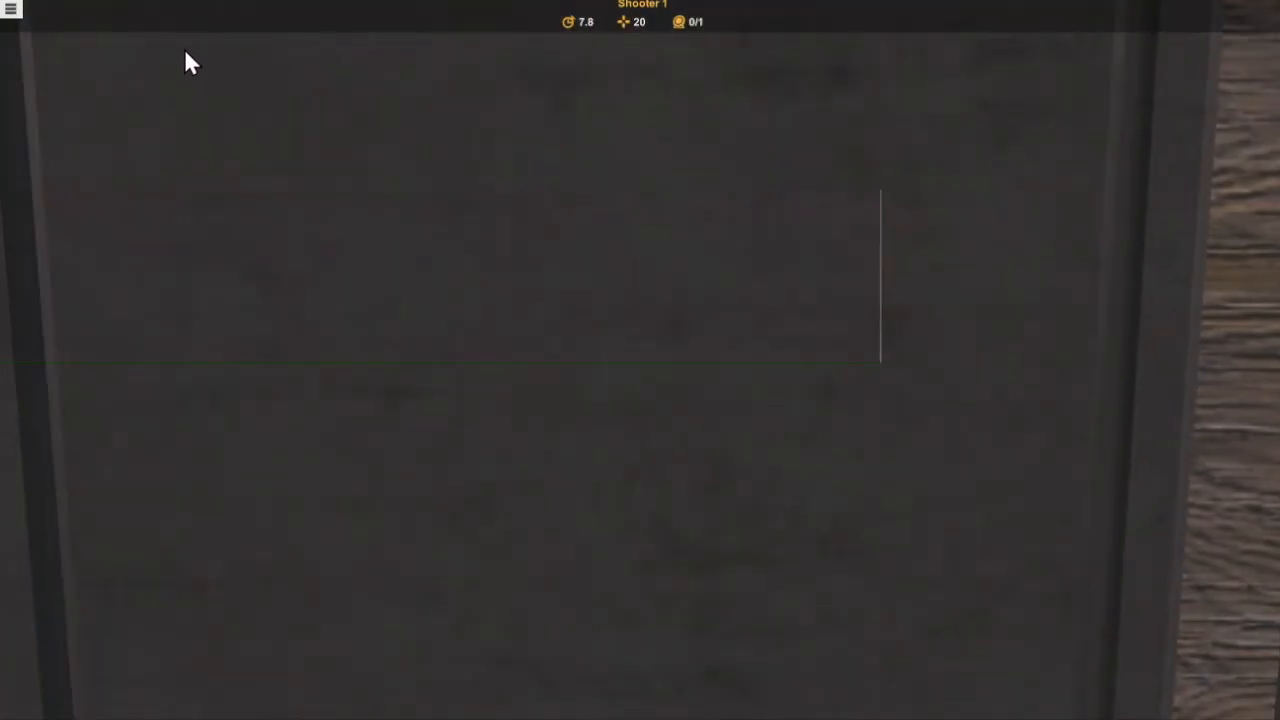
click(14, 9)
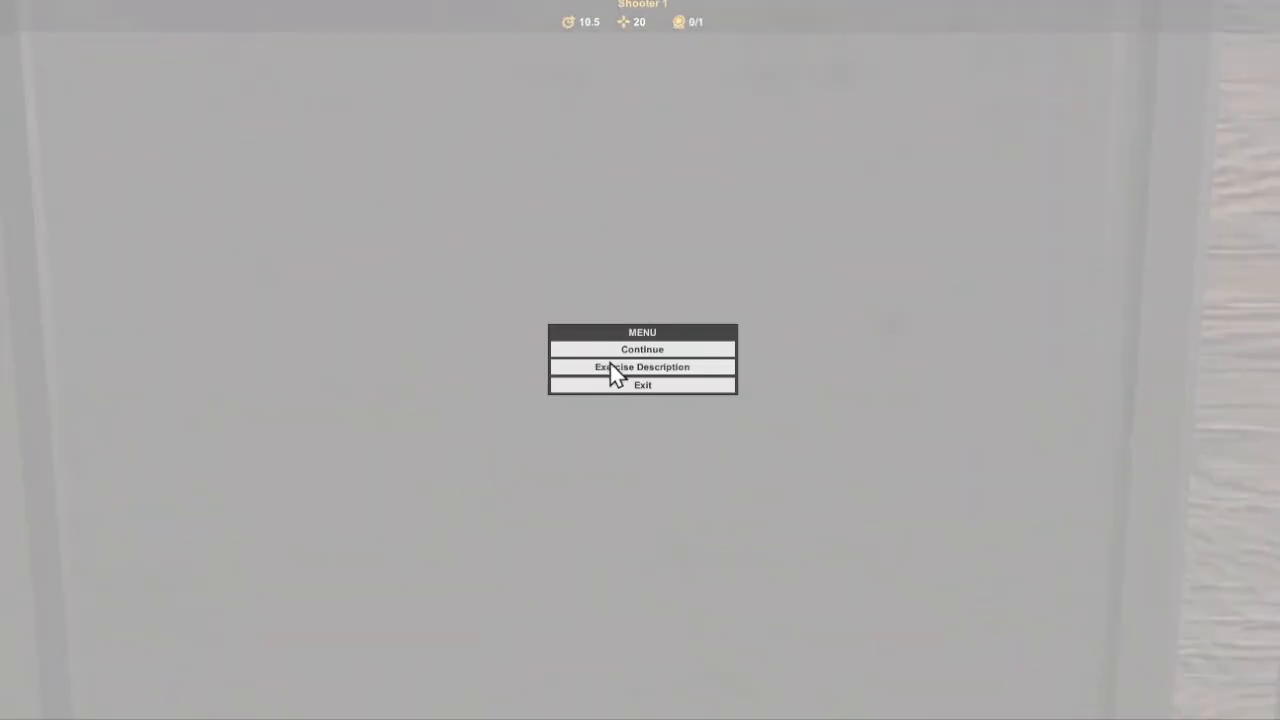
click(626, 385)
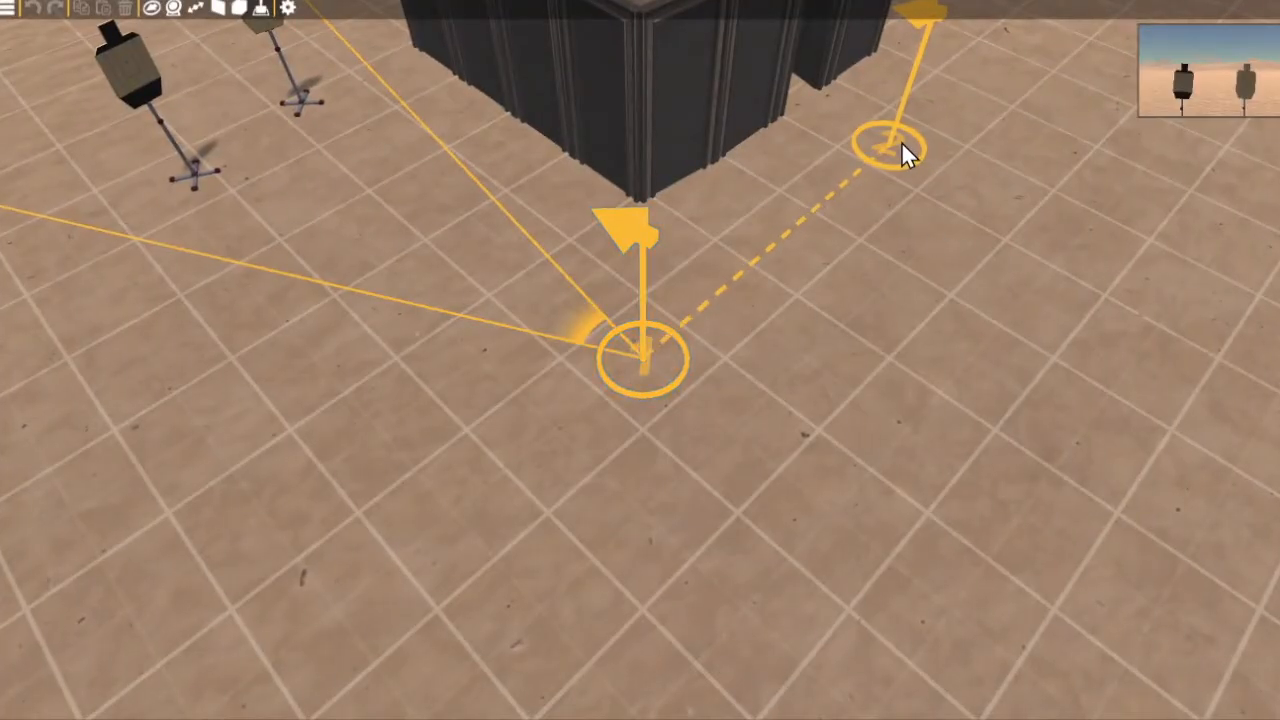
Turn the Closed option back on for the wall panel in front of the second player mark.
click(901, 142)
click(822, 72)
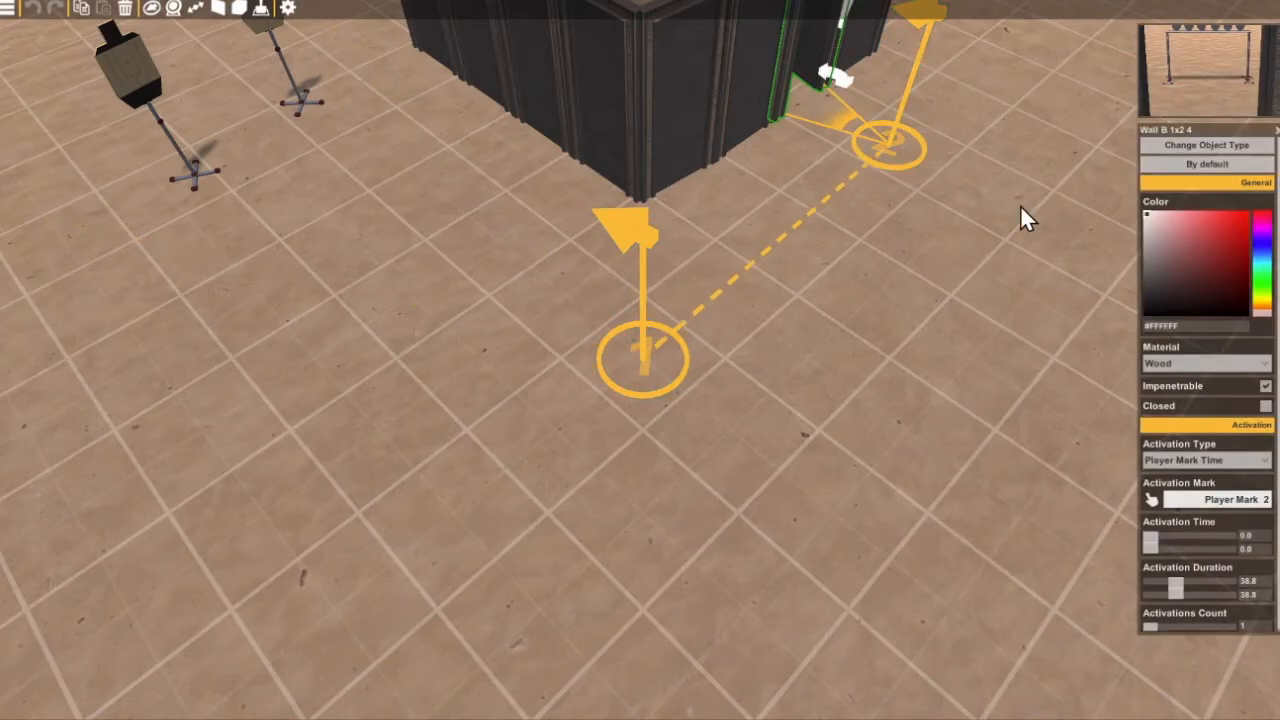
click(1265, 408)
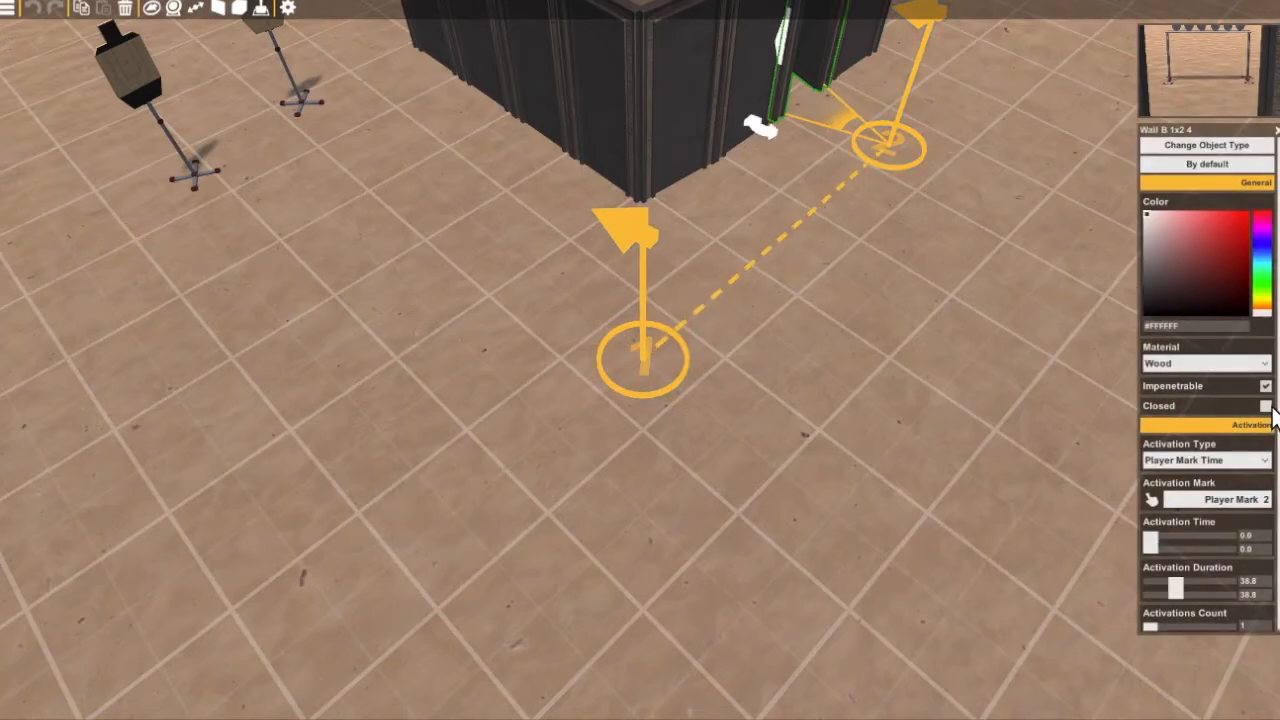
click(1268, 407)
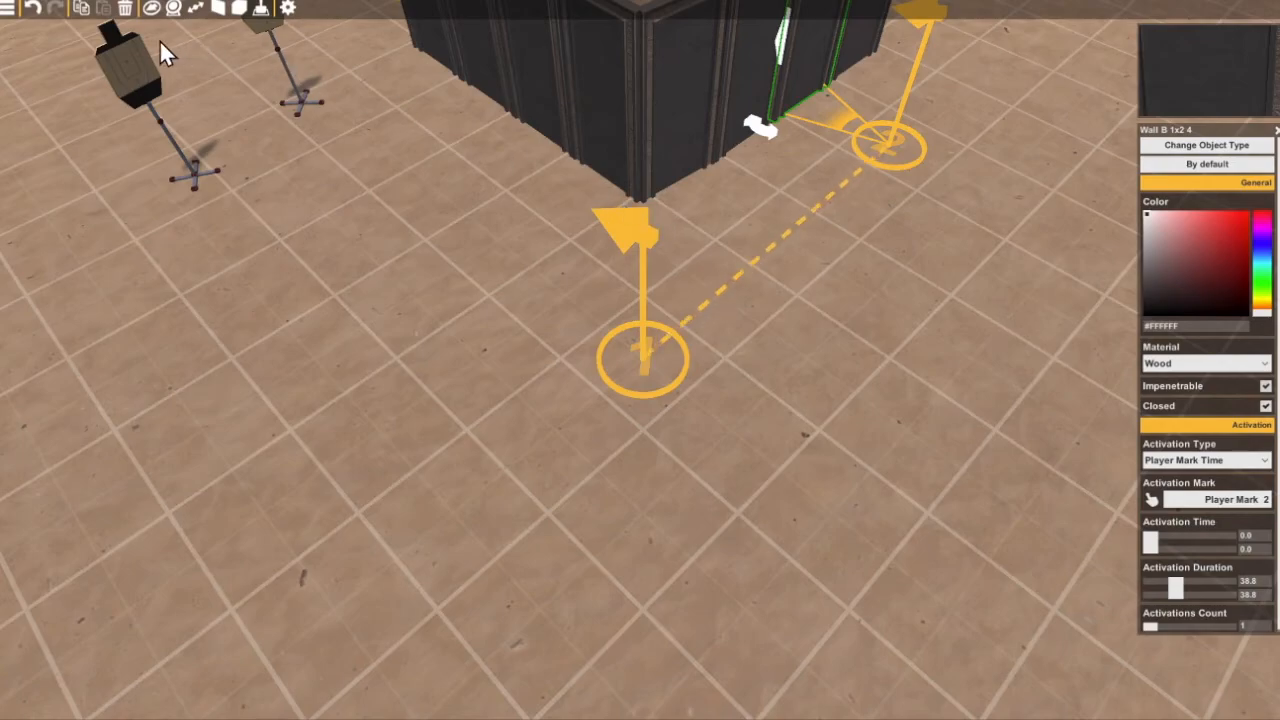
Save the door change and start the exercise run again.
click(7, 9)
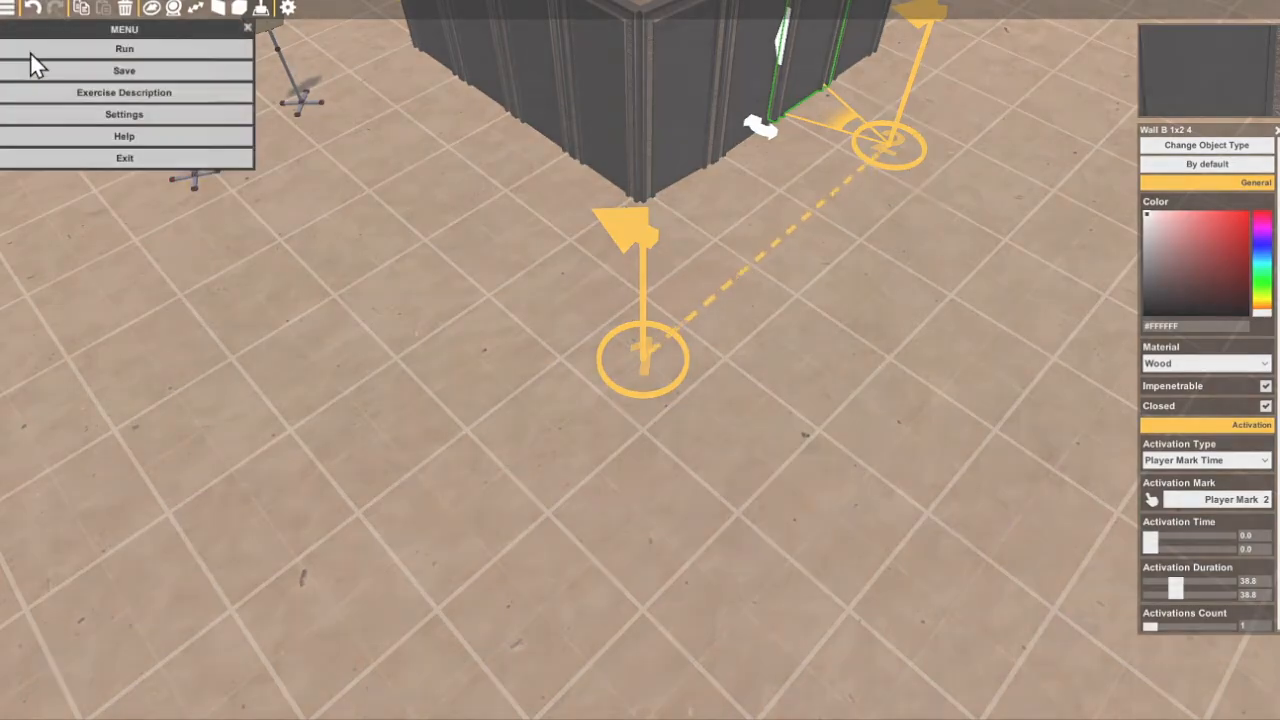
click(56, 52)
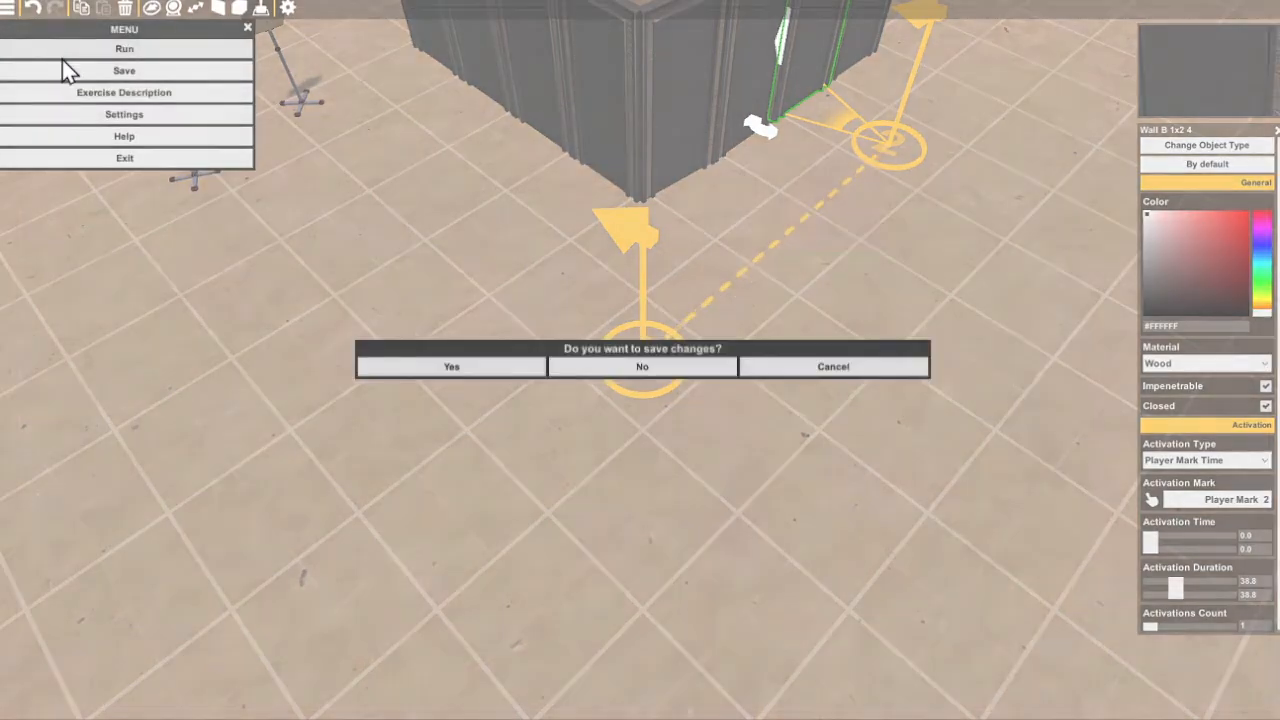
click(508, 366)
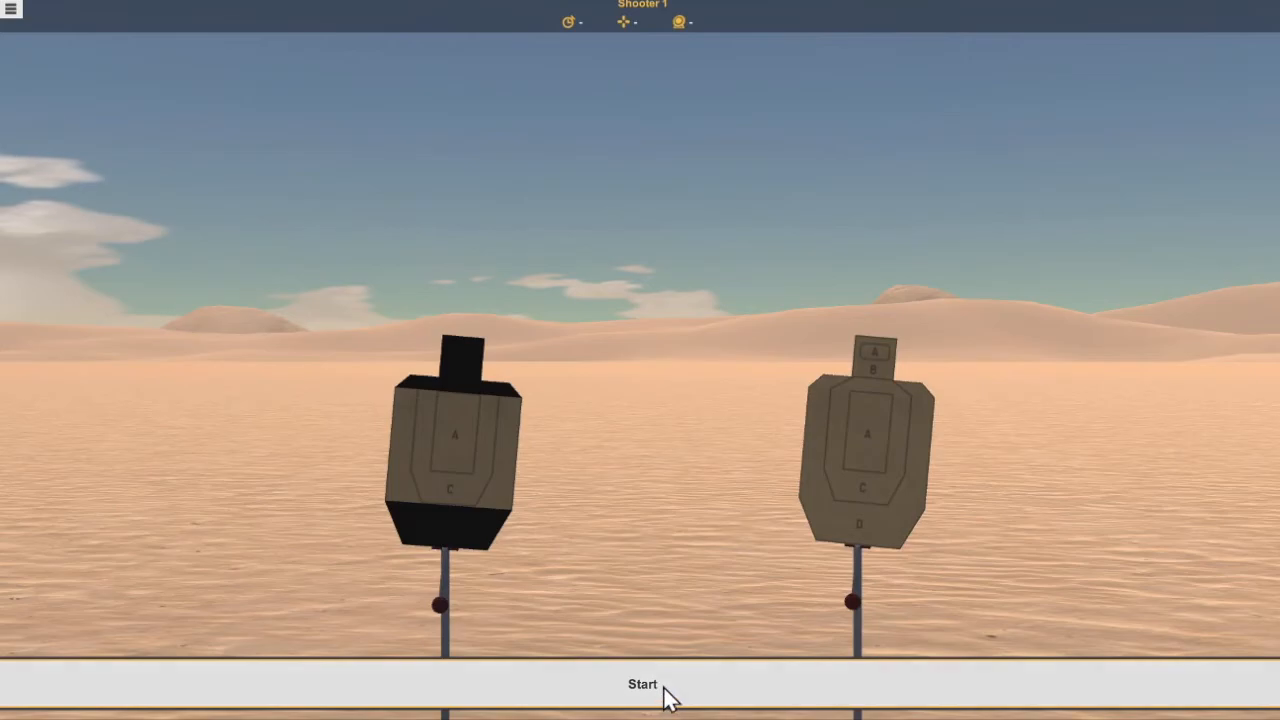
click(665, 694)
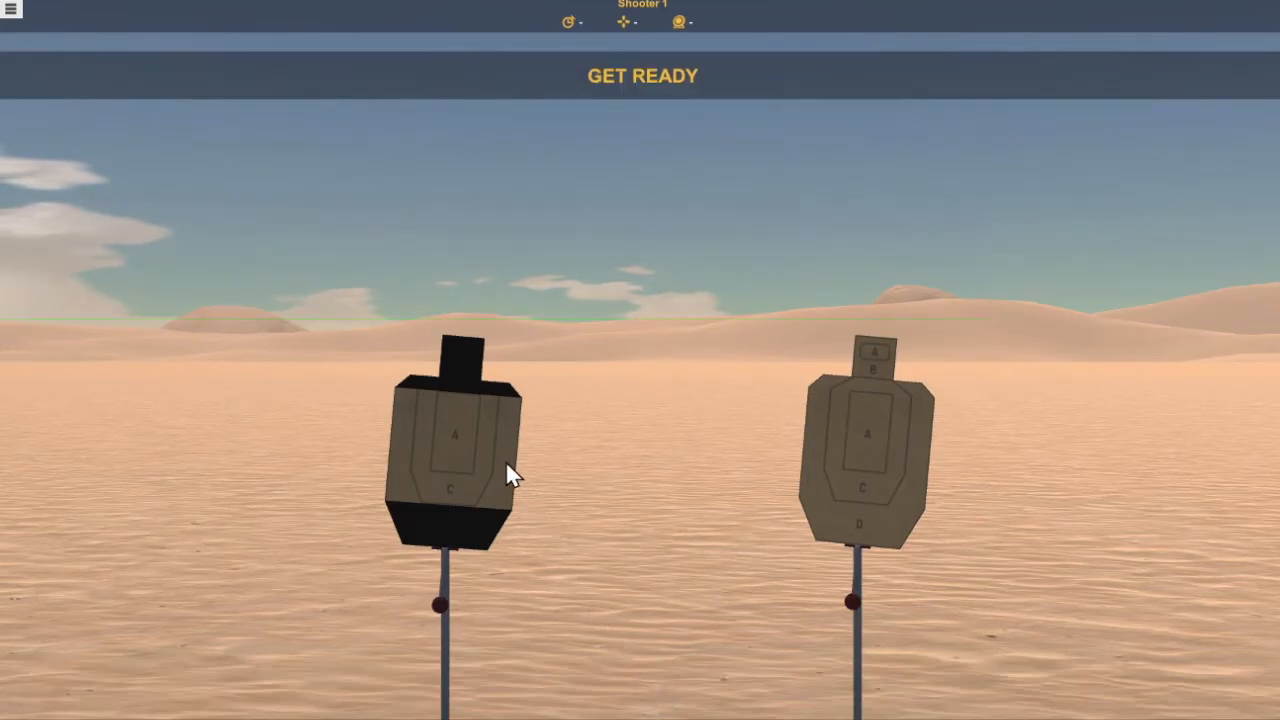
Shoot the A zones of both IPSC targets and knock down the six plates seen through the doorway.
click(458, 437)
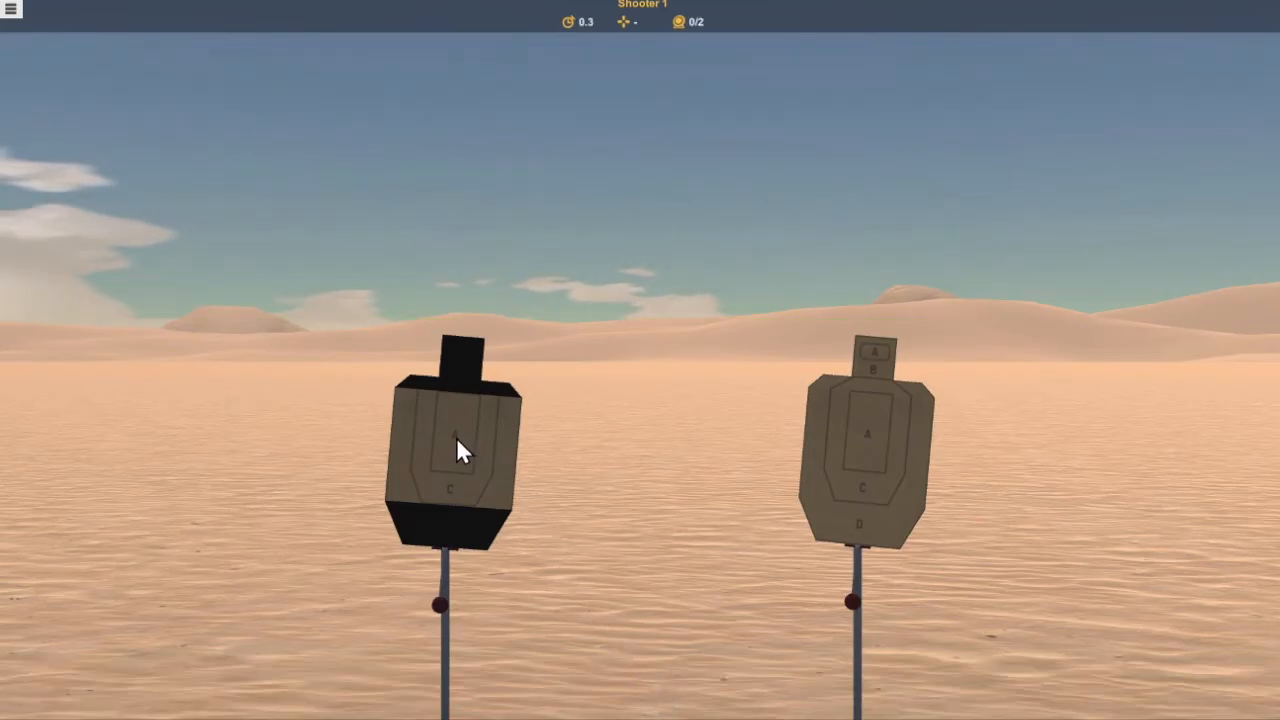
click(870, 440)
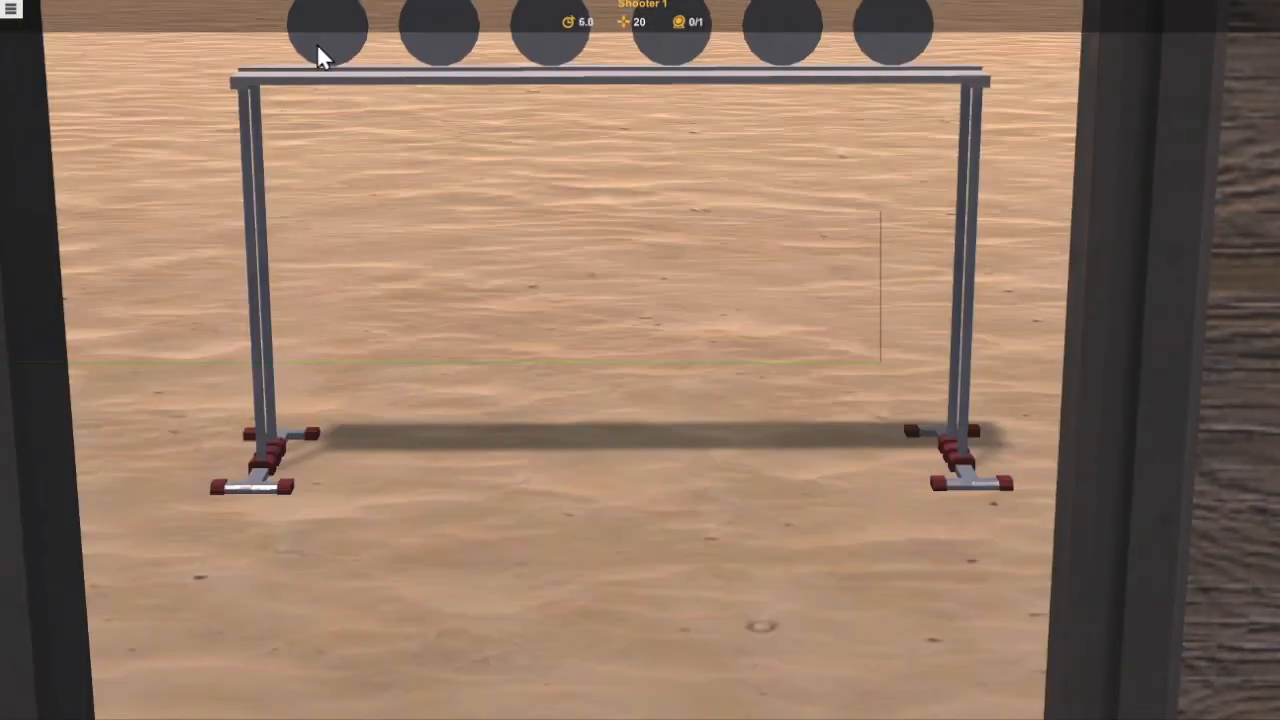
click(322, 45)
click(445, 45)
click(553, 40)
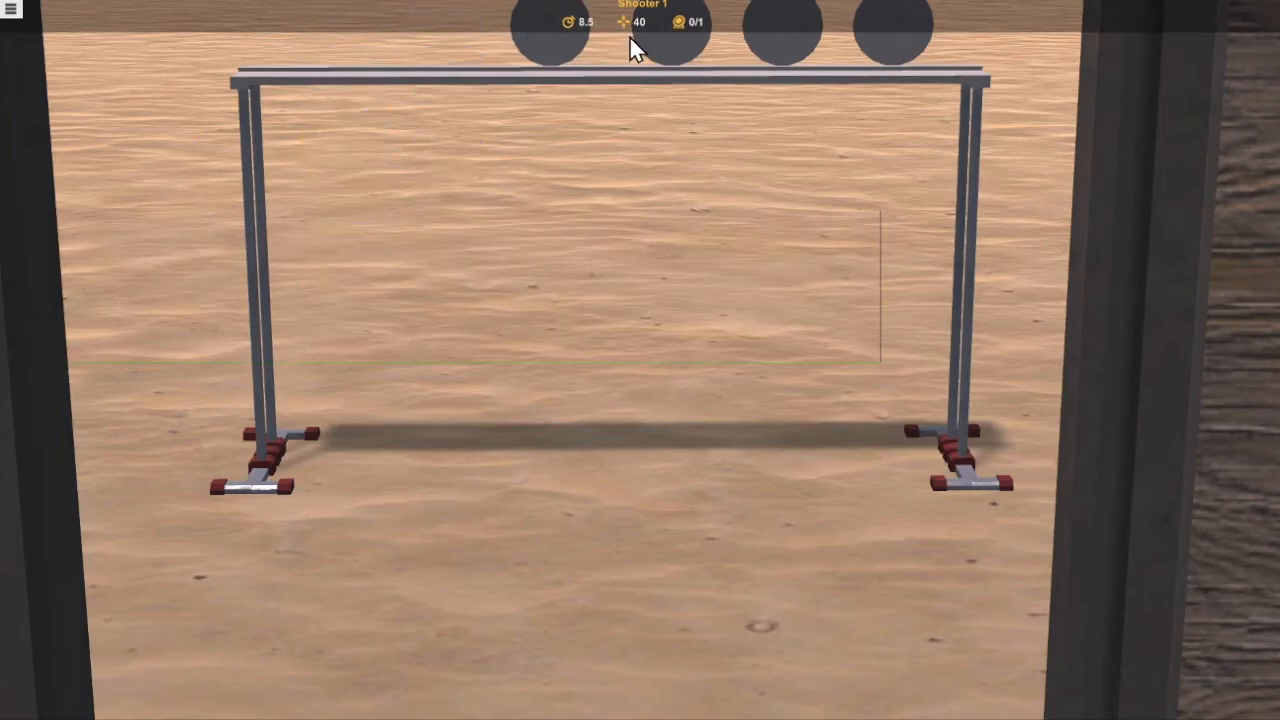
click(688, 40)
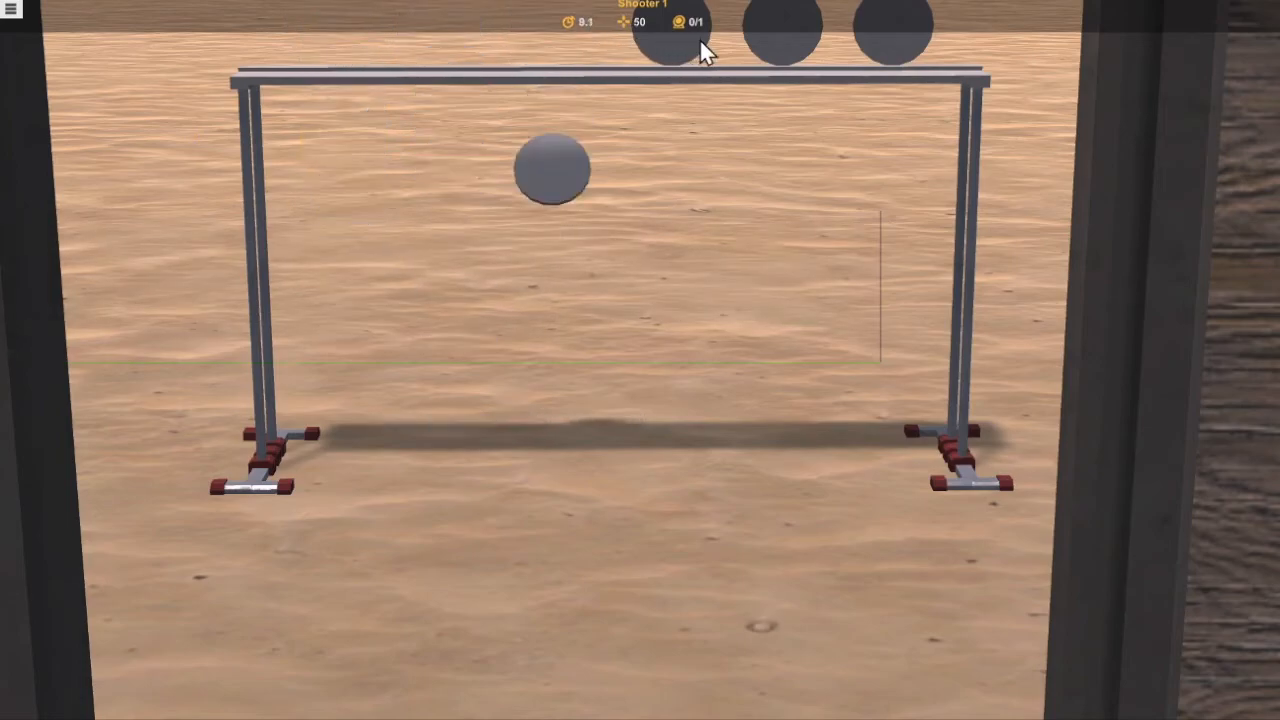
click(912, 44)
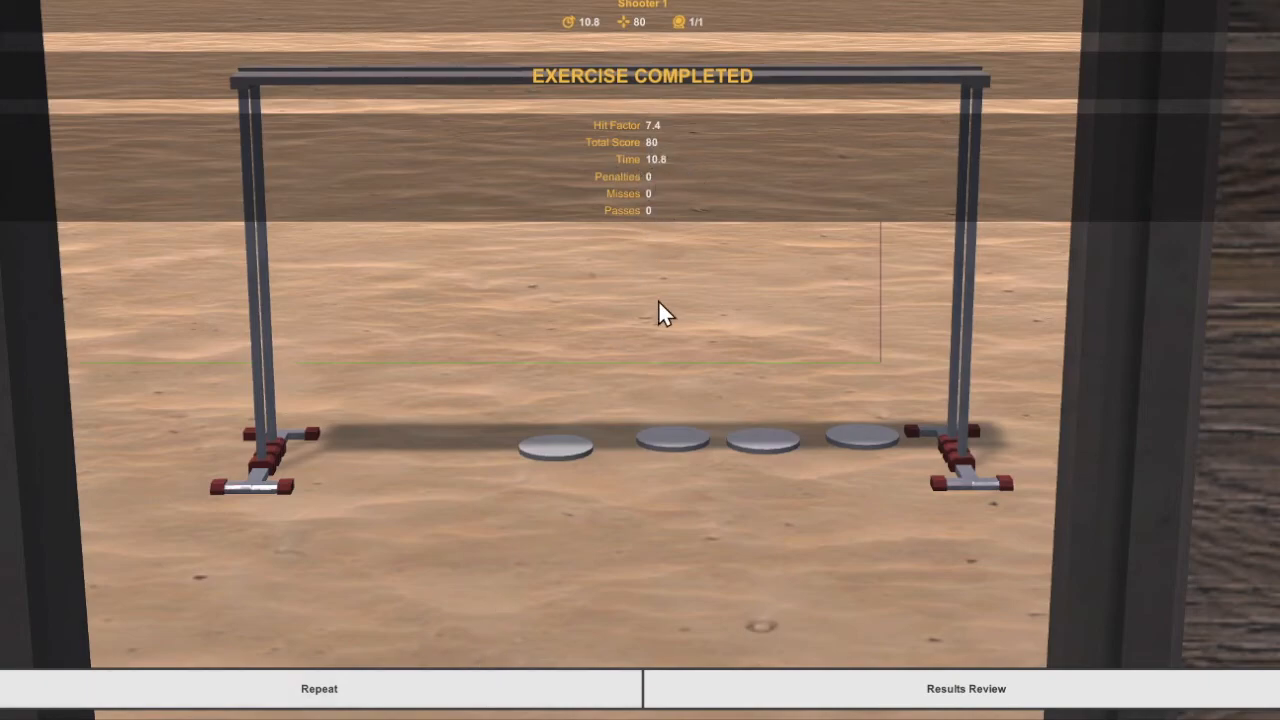
Review the exercise results for targets 1, 2 and 3, including their hit placement, and end the exercise.
click(835, 684)
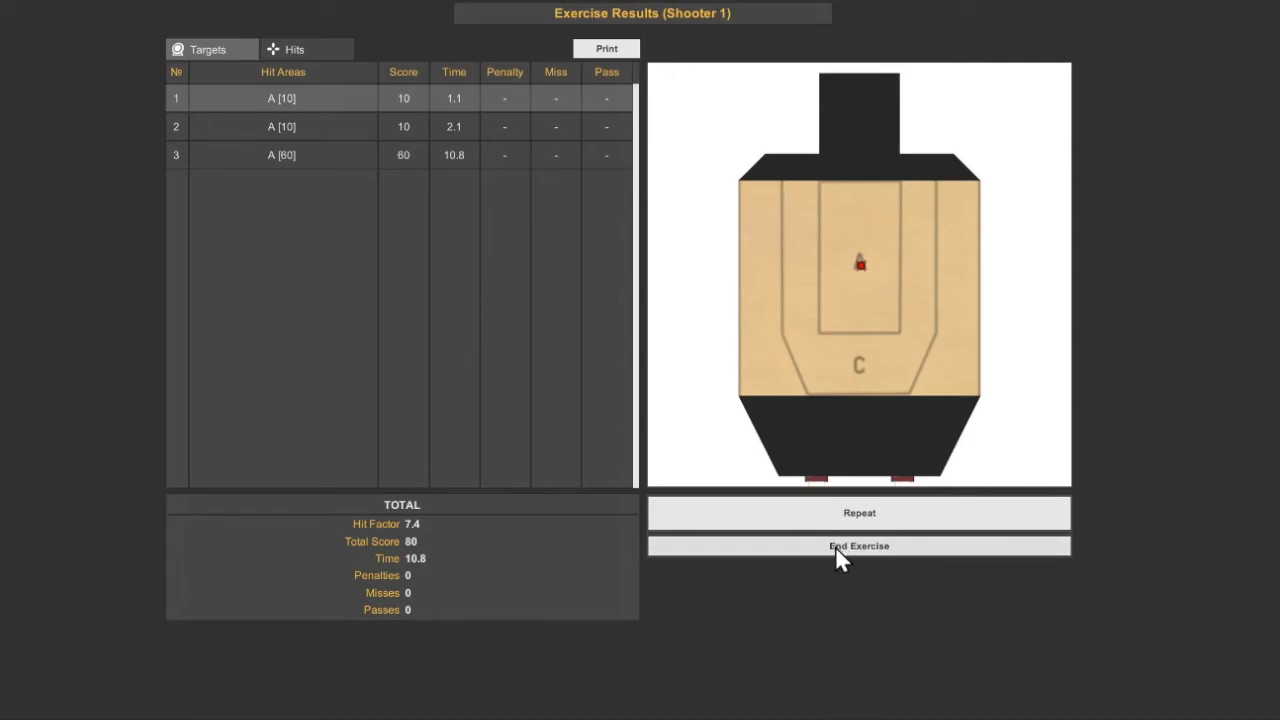
click(316, 124)
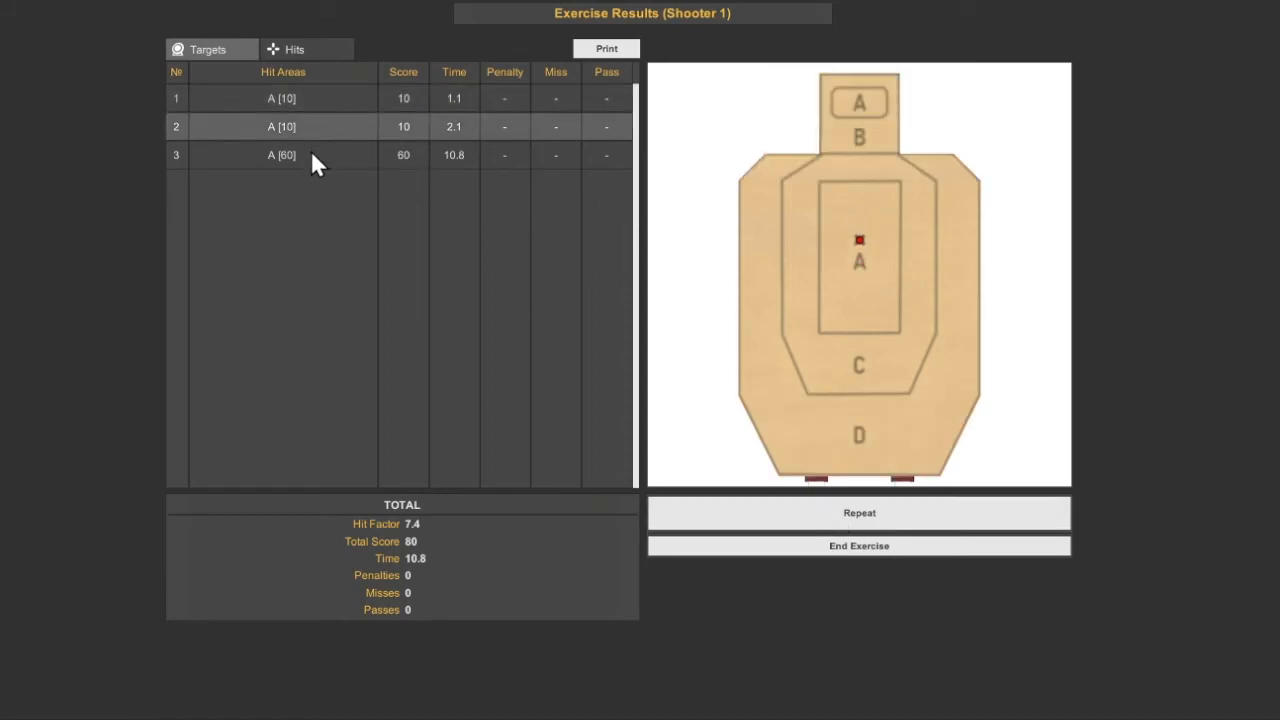
click(311, 160)
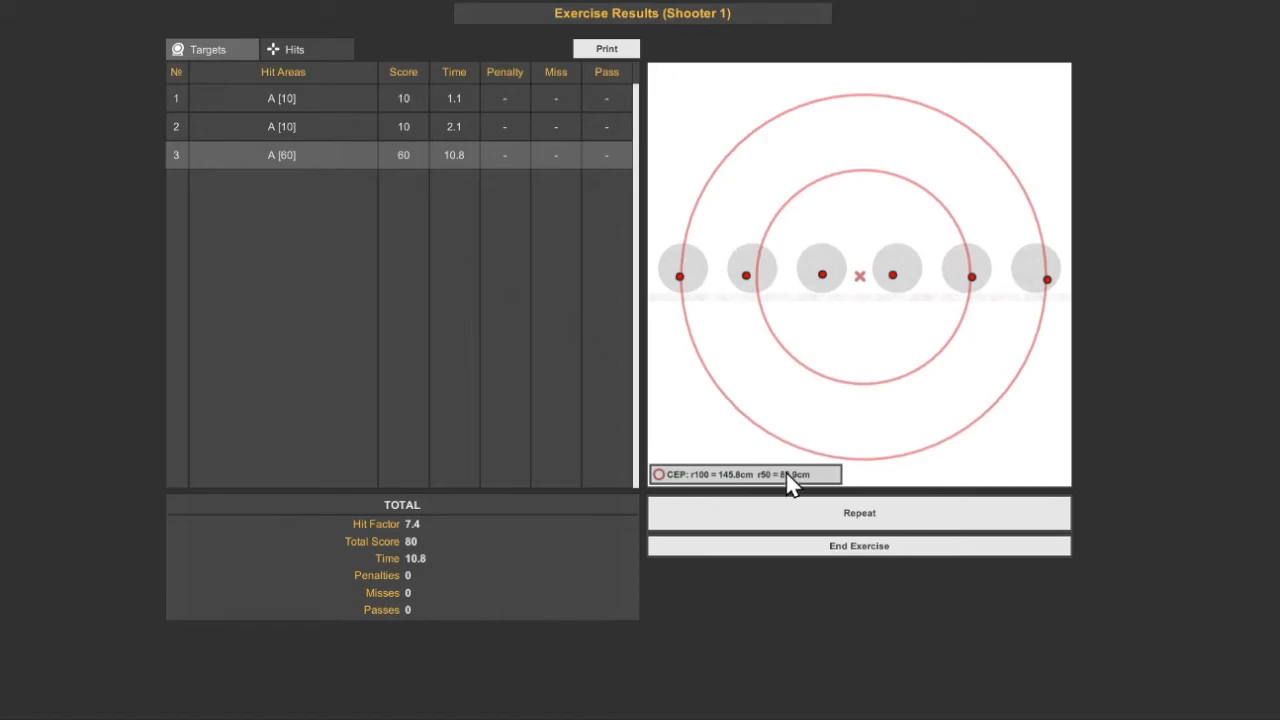
click(810, 546)
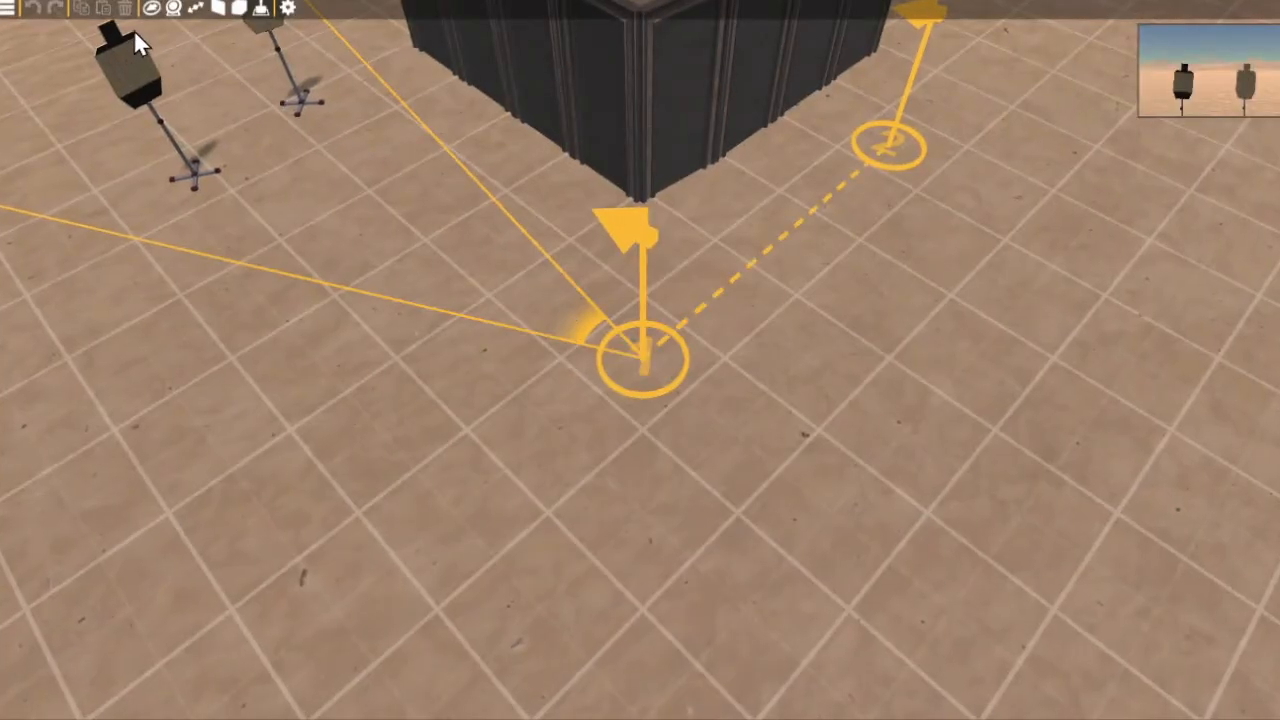
Add the note "test for review" to the exercise description of Test 1.
click(8, 10)
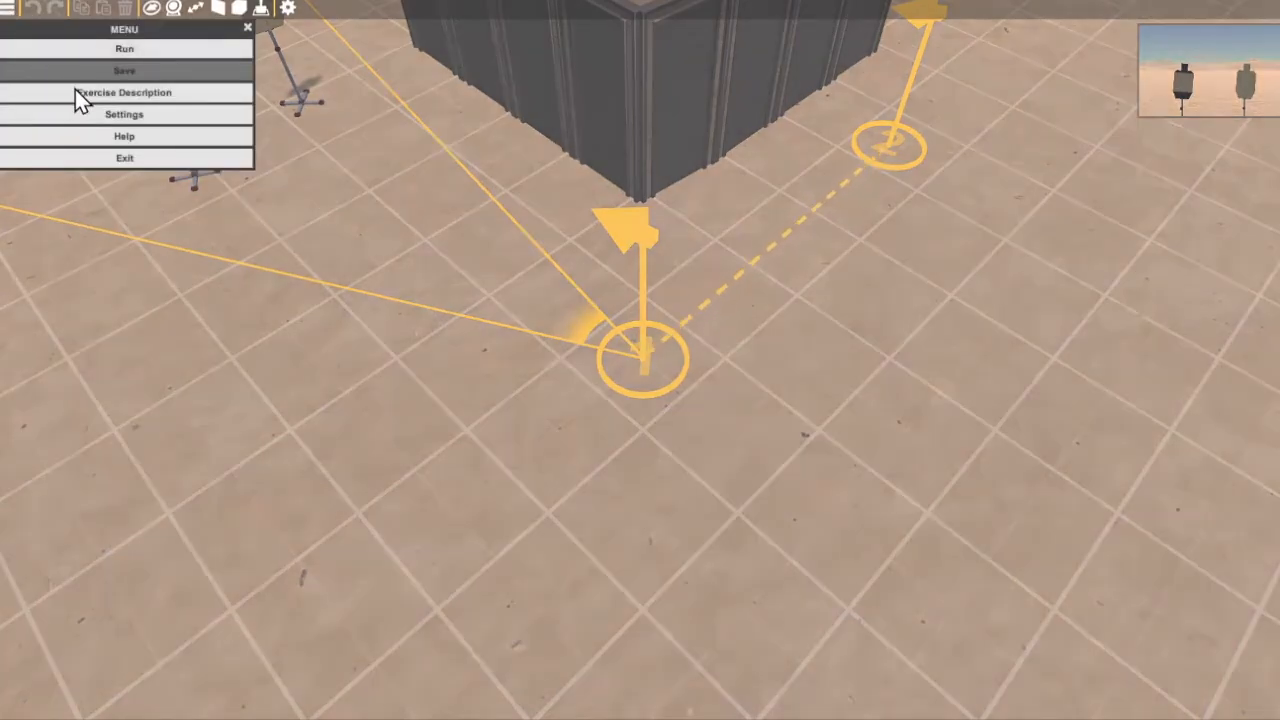
click(76, 92)
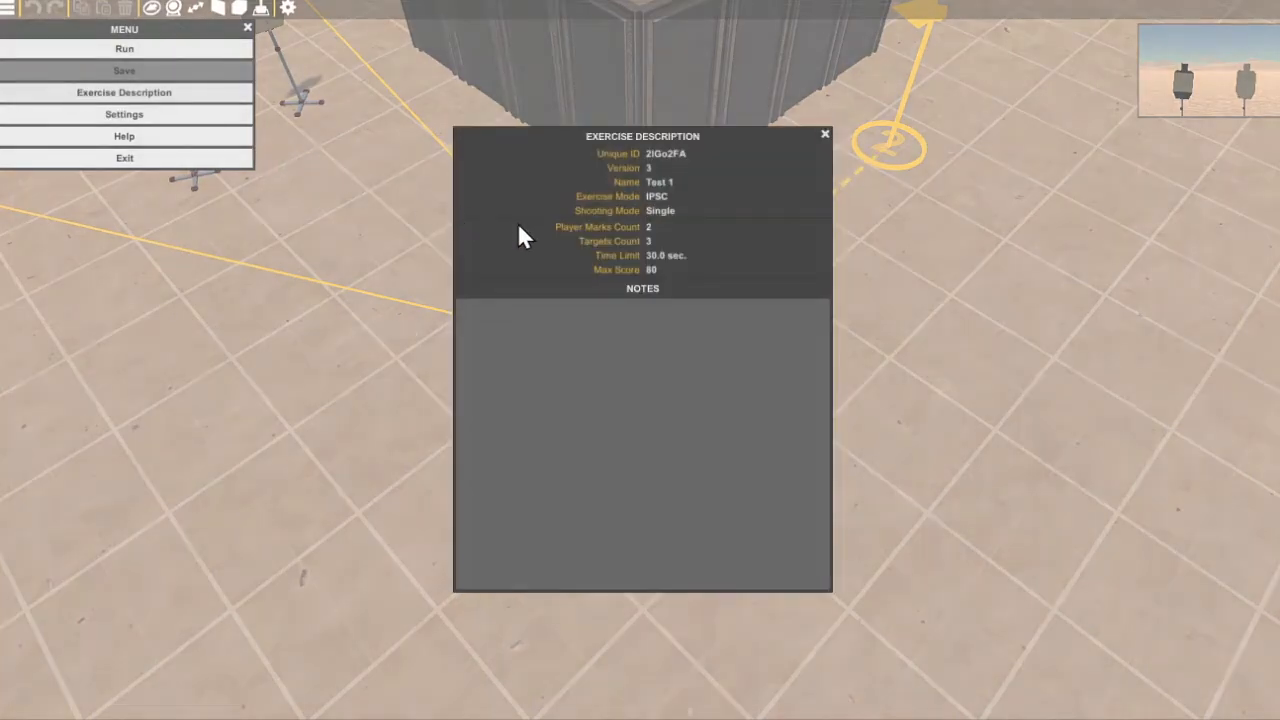
click(574, 360)
text(test t)
text(or review)
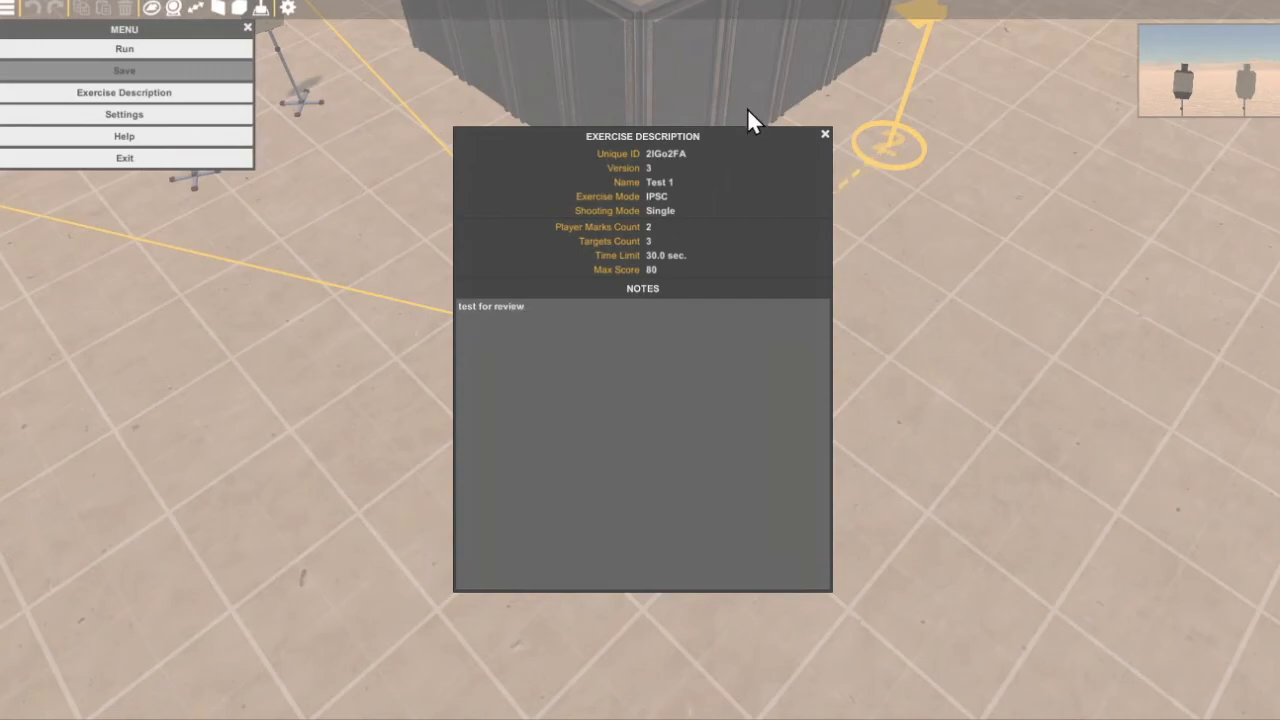
click(824, 133)
Exit the exercise editor and go back from the exercise list to the main menu.
click(126, 160)
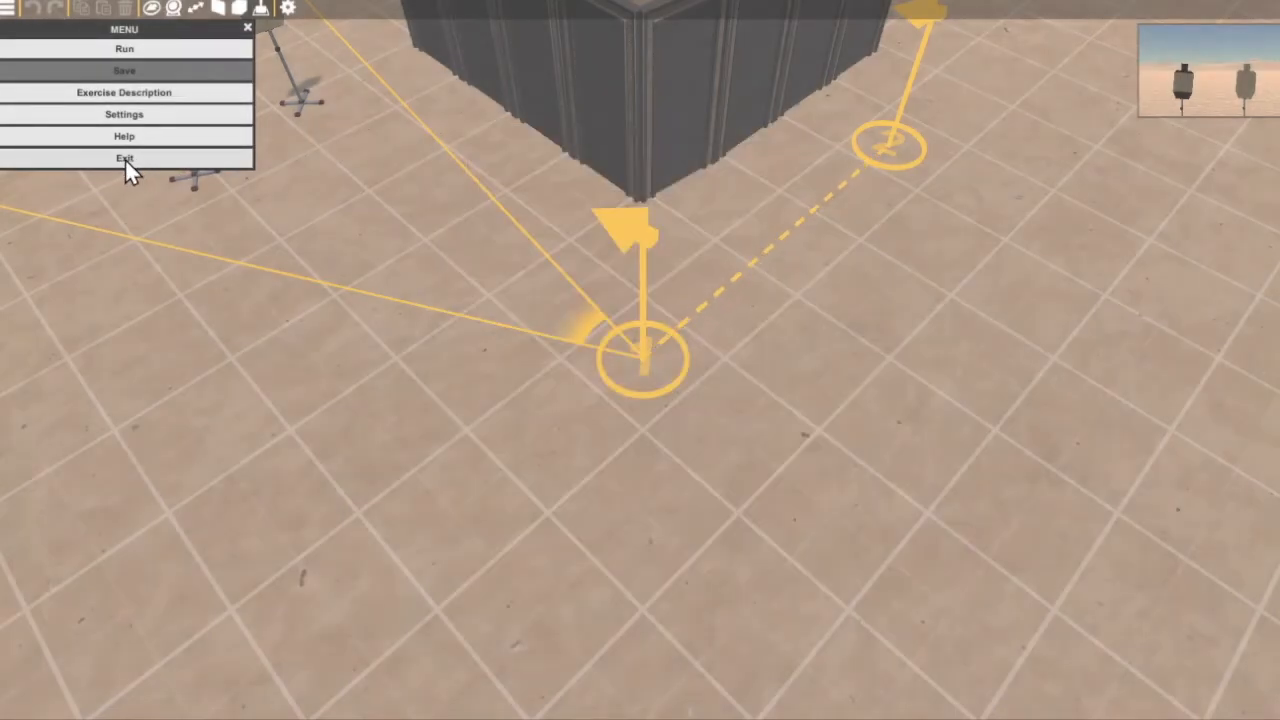
click(124, 158)
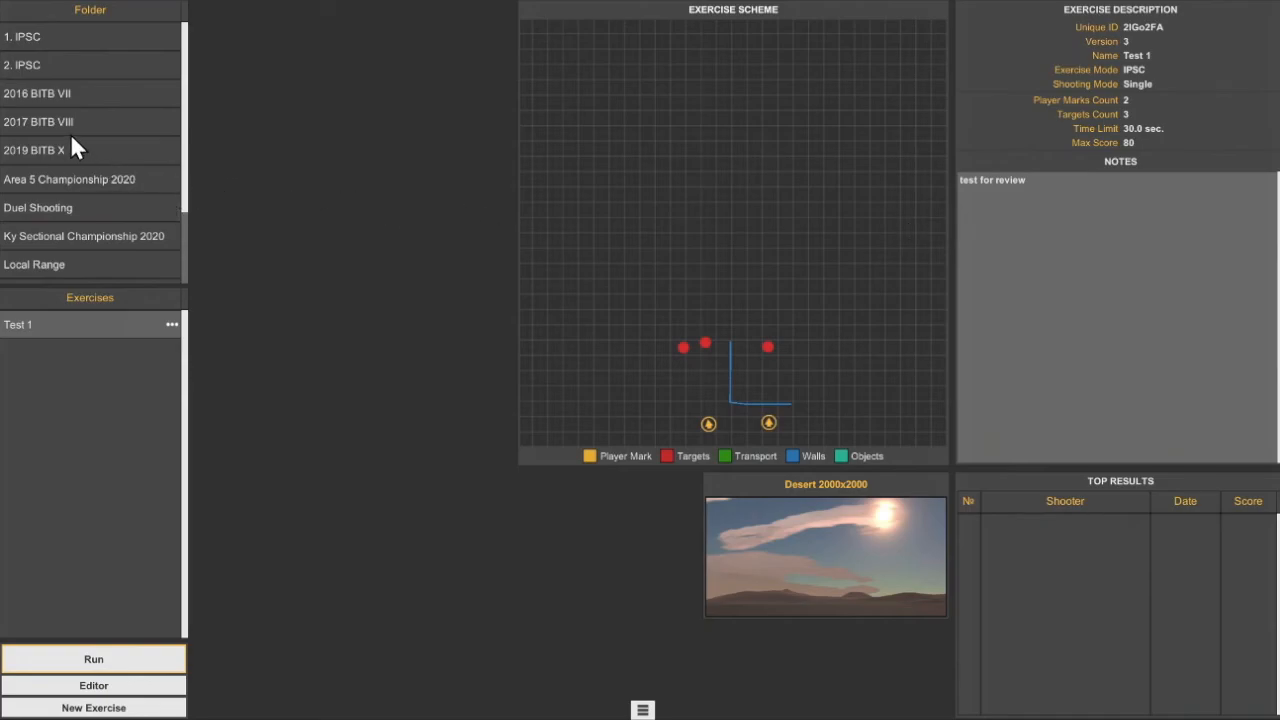
click(643, 709)
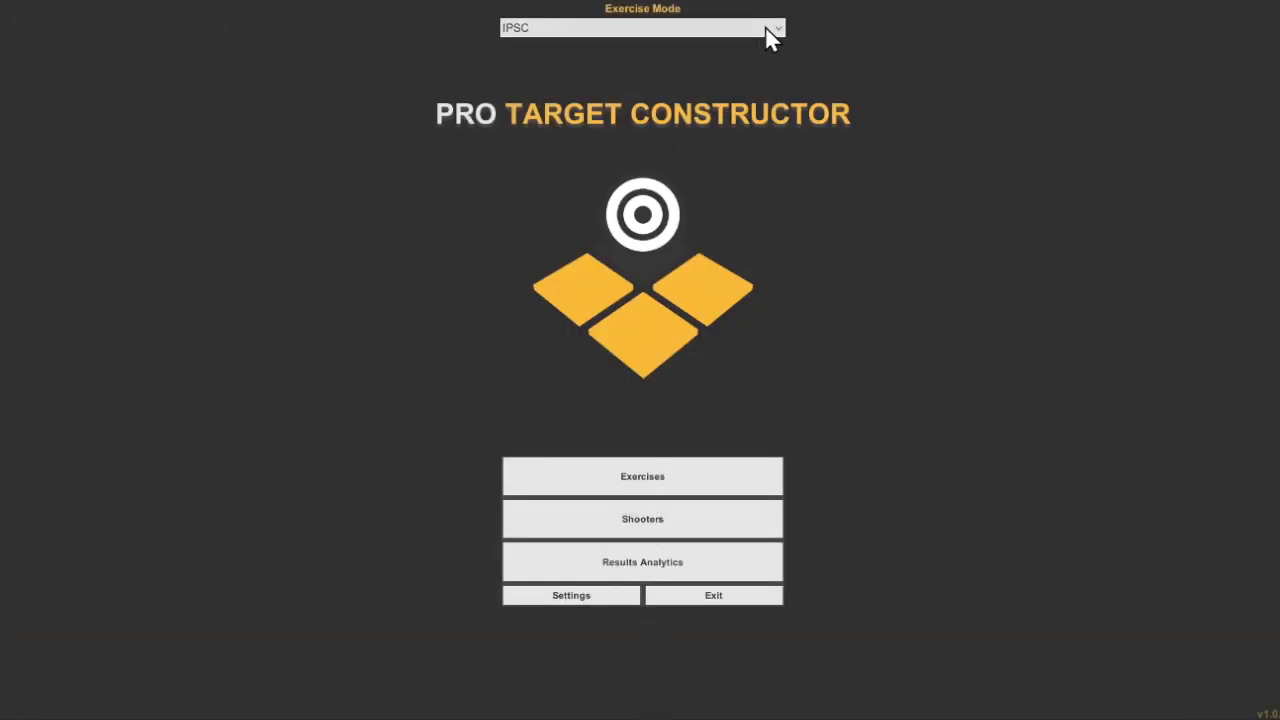
Switch the exercise mode to IDPA and open its exercises.
click(765, 38)
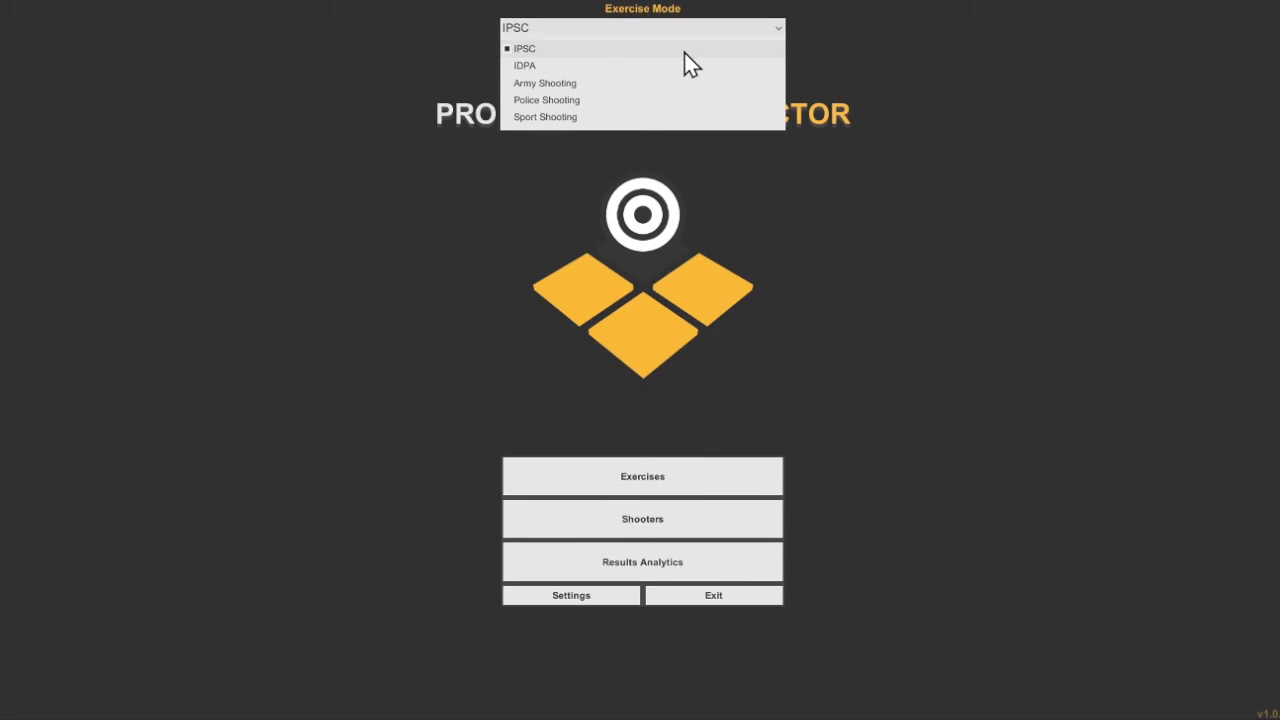
click(624, 67)
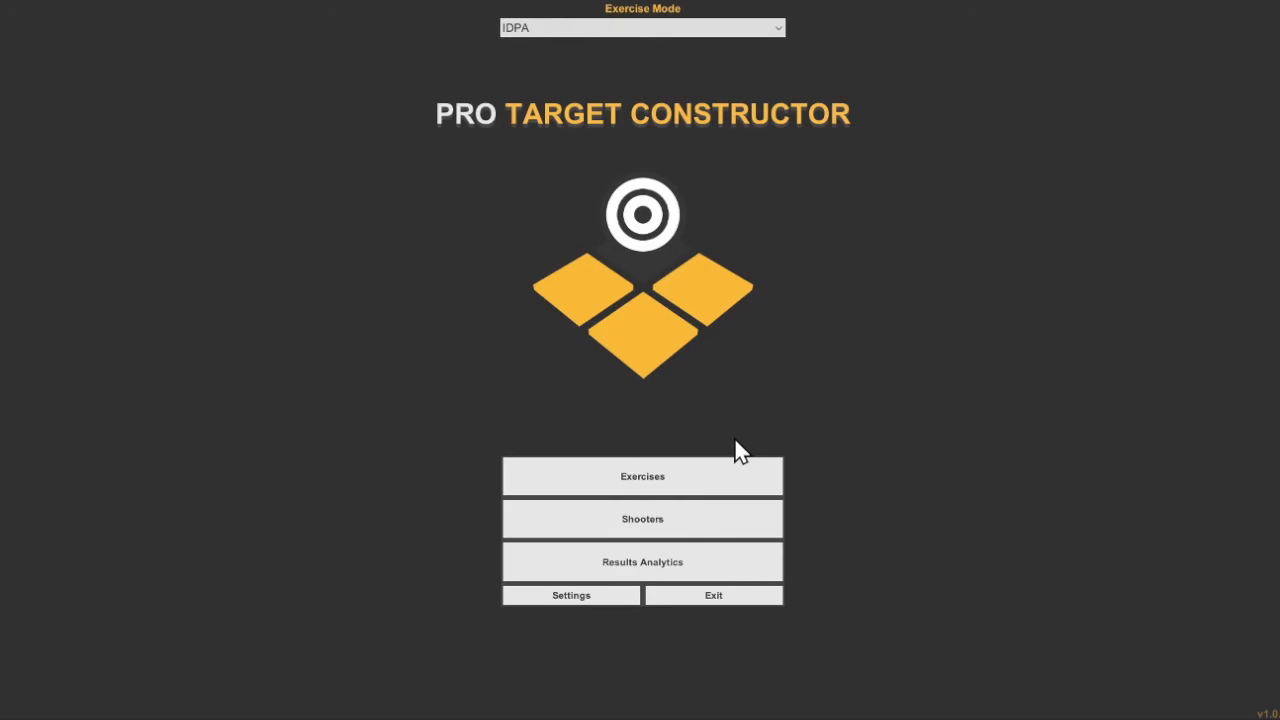
click(684, 480)
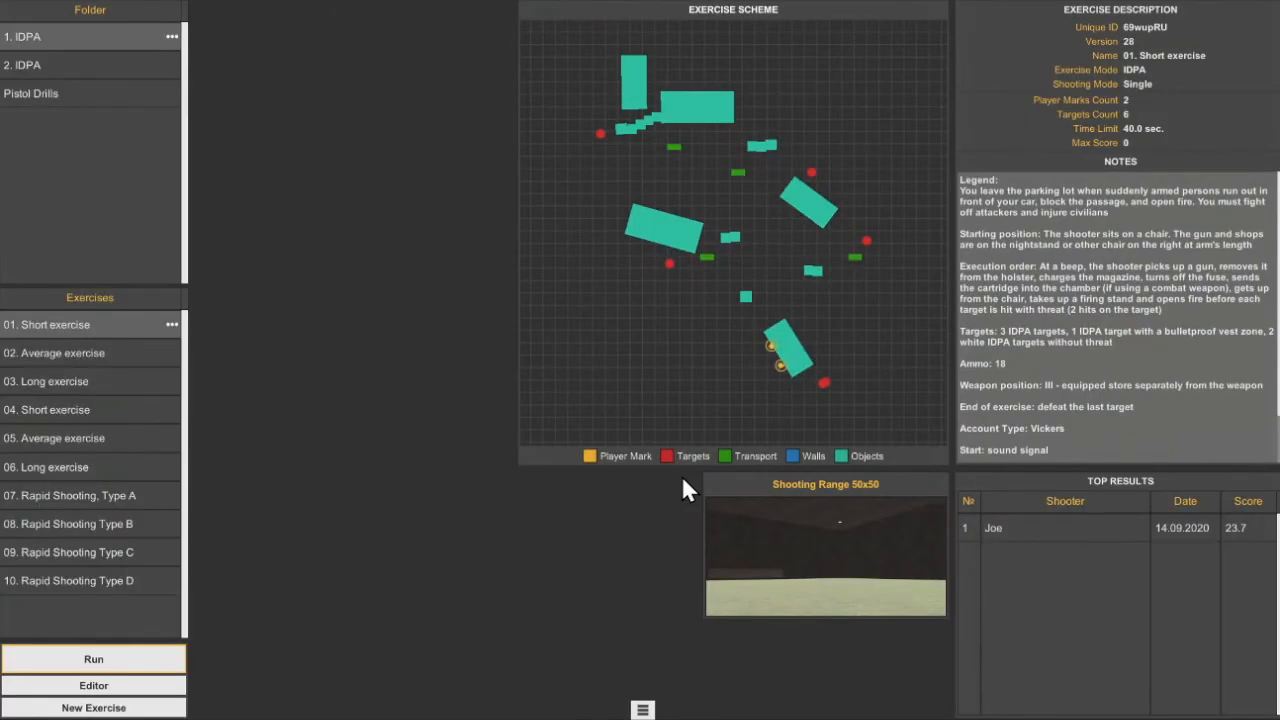